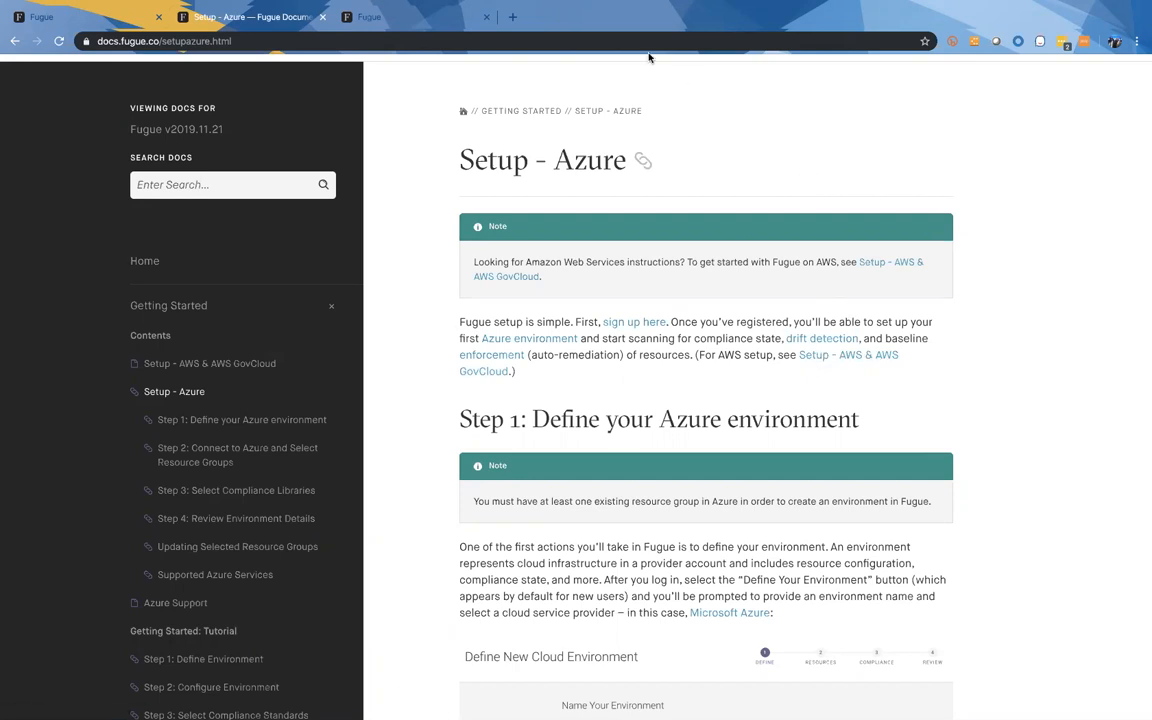
Open the Fugue sign-up page in a new browser tab at fugue.co/go
left_click(512, 17)
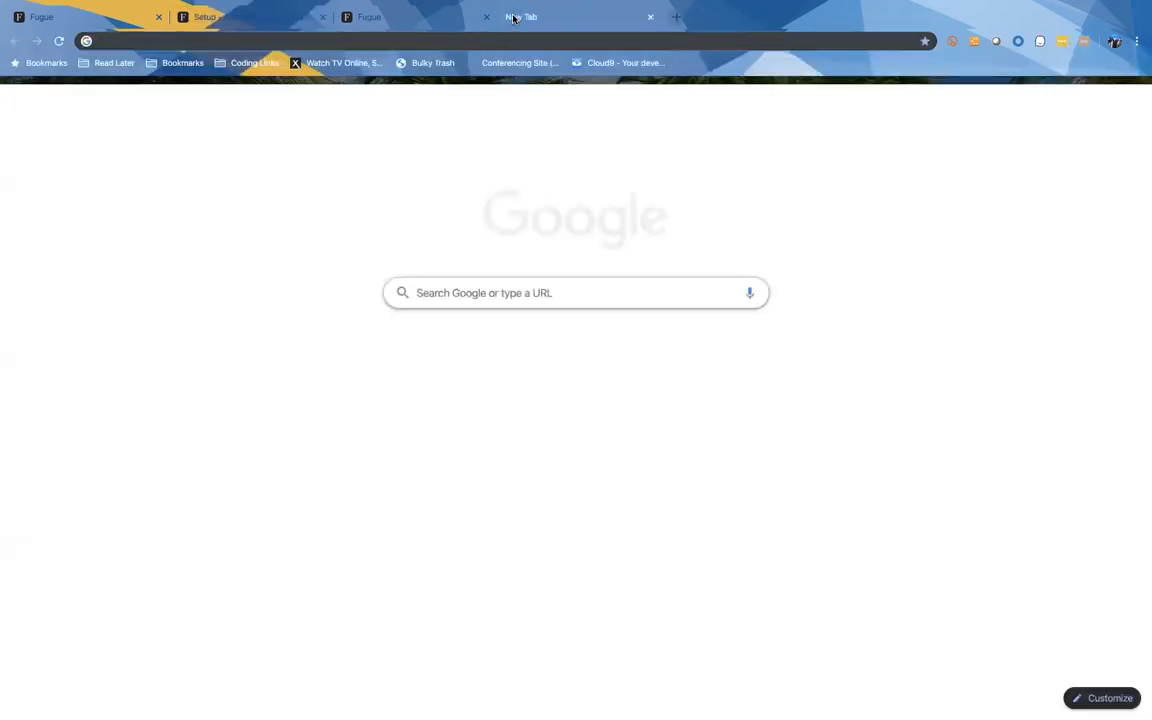
type("fugue.co")
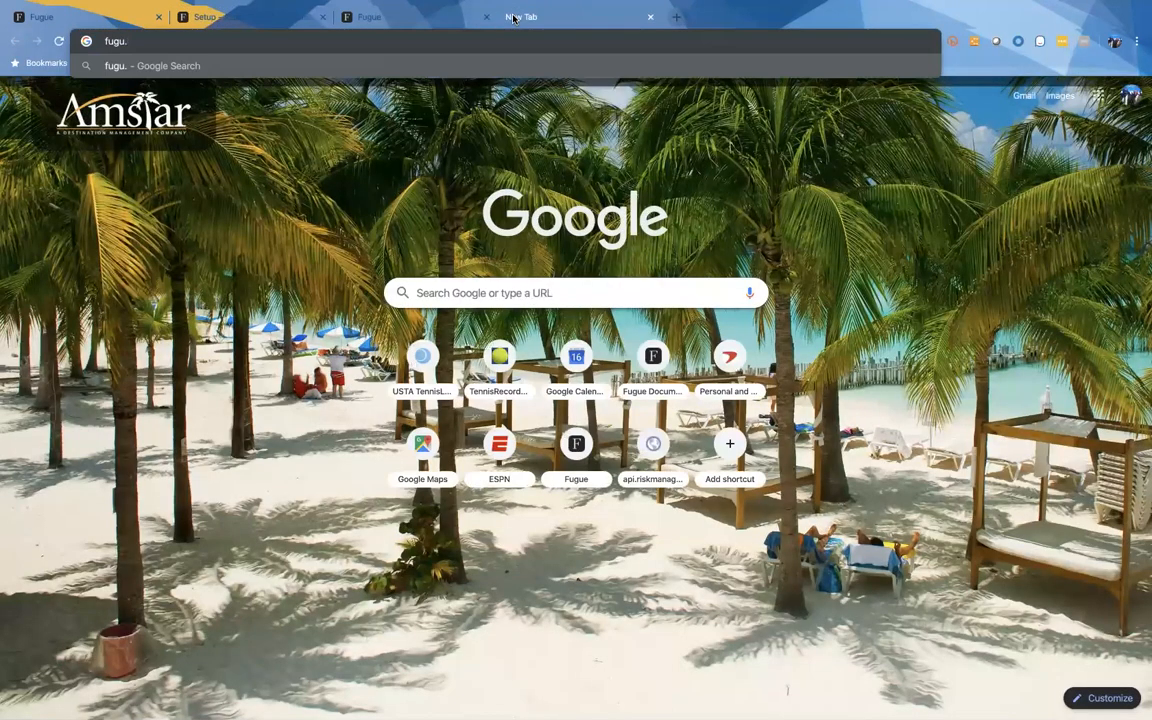
type("/go")
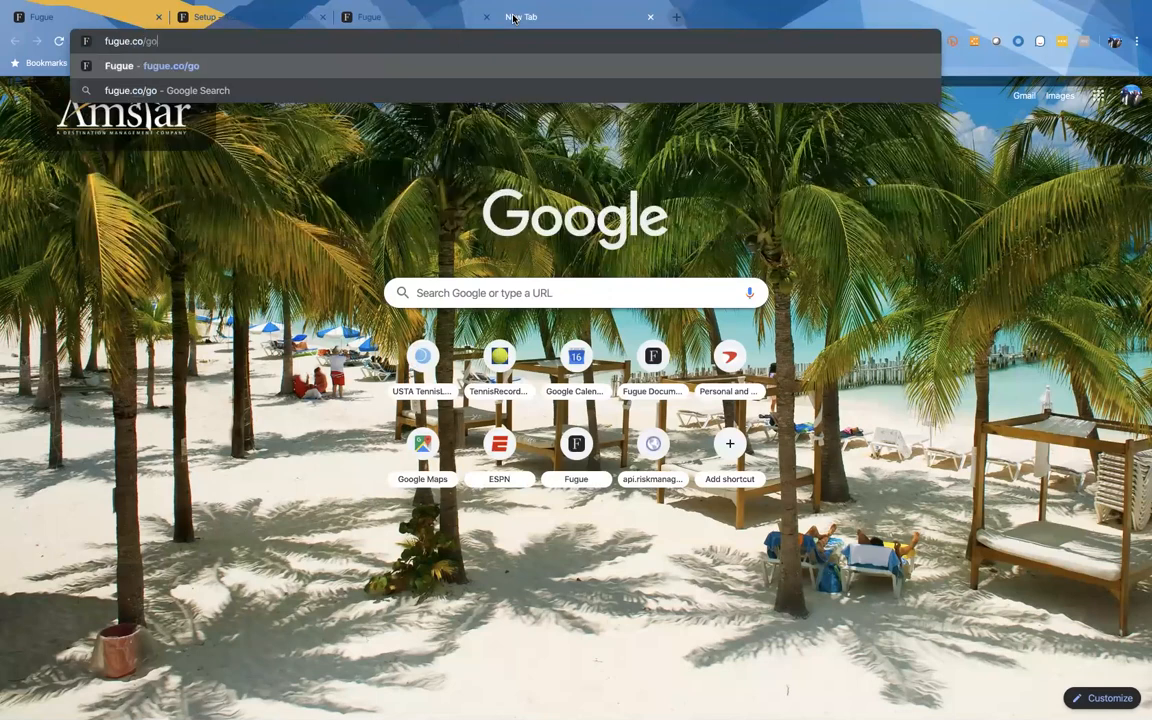
key("Return")
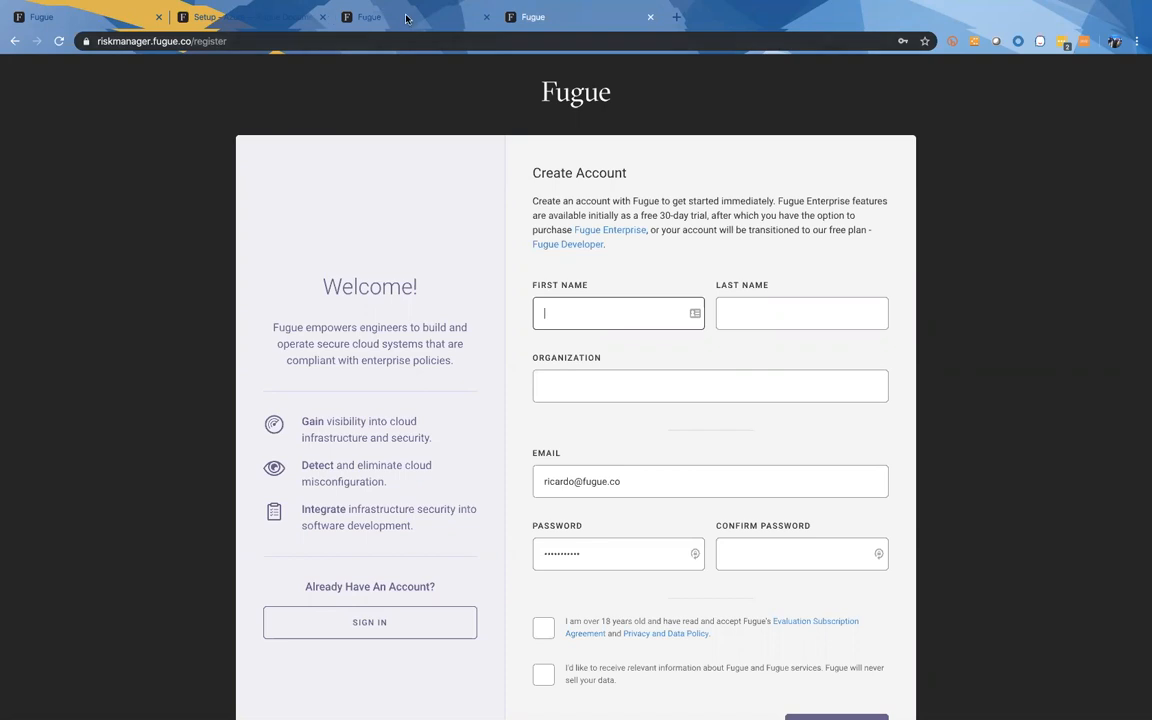
Log in to Fugue with the saved webinar account credentials and decline to store the login in LastPass
left_click(370, 17)
left_click(581, 270)
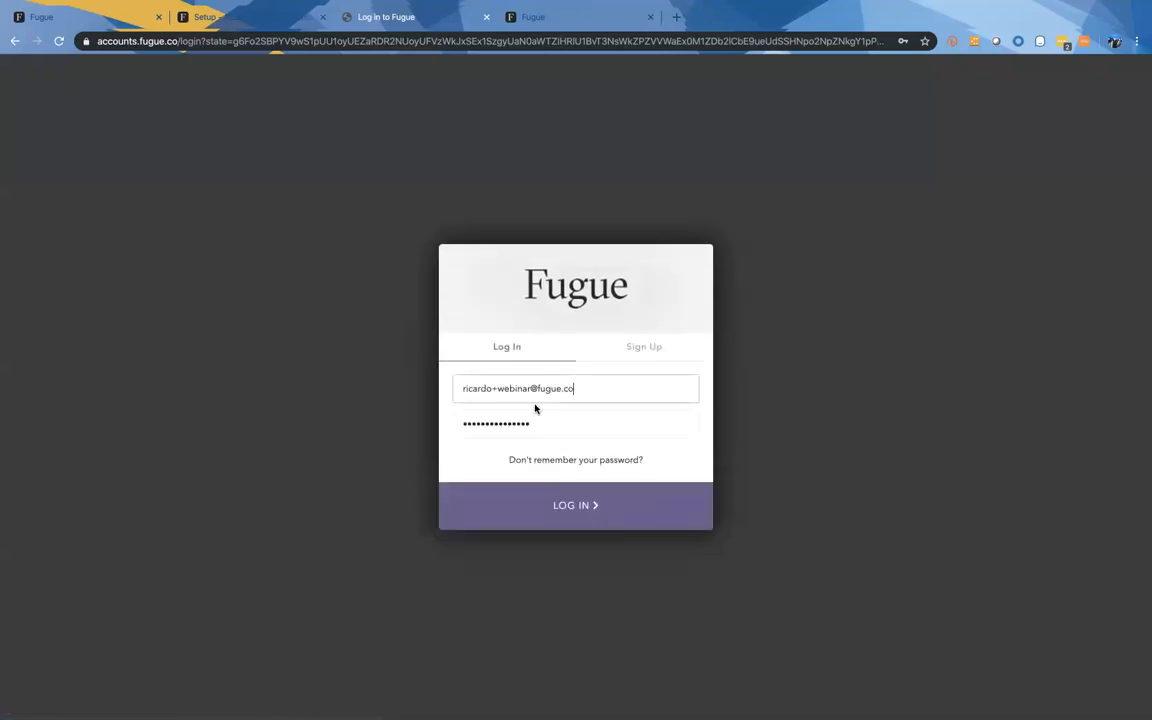
left_click(588, 391)
left_click(575, 432)
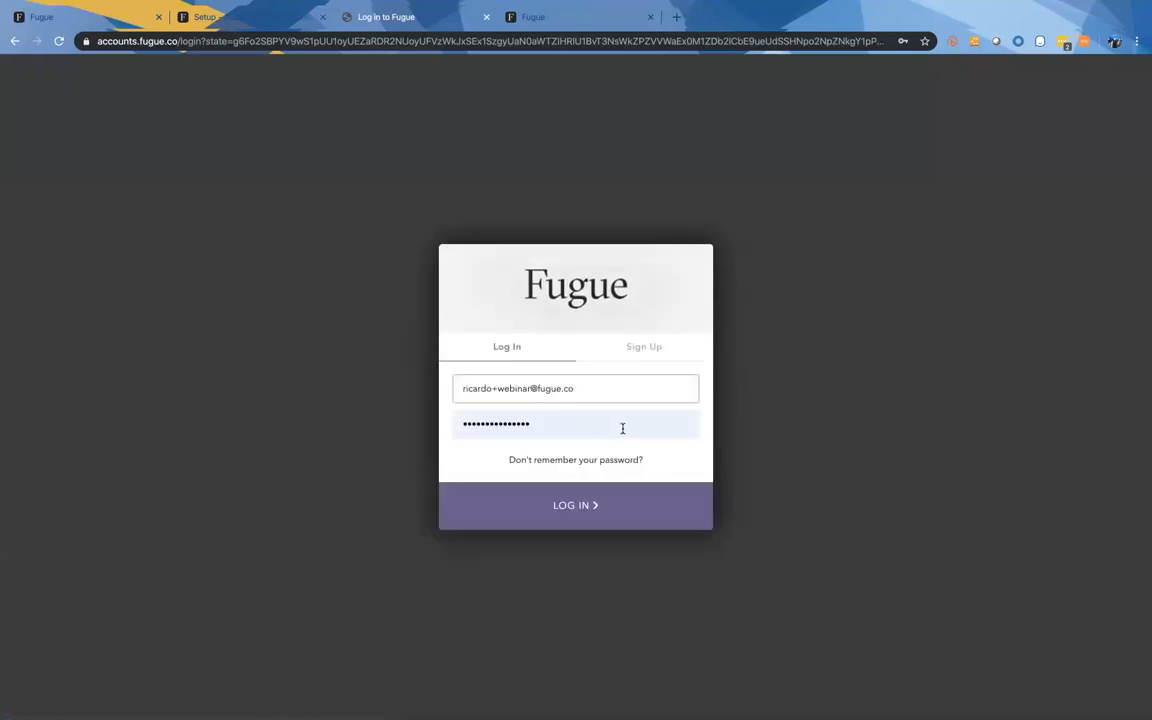
left_click(590, 515)
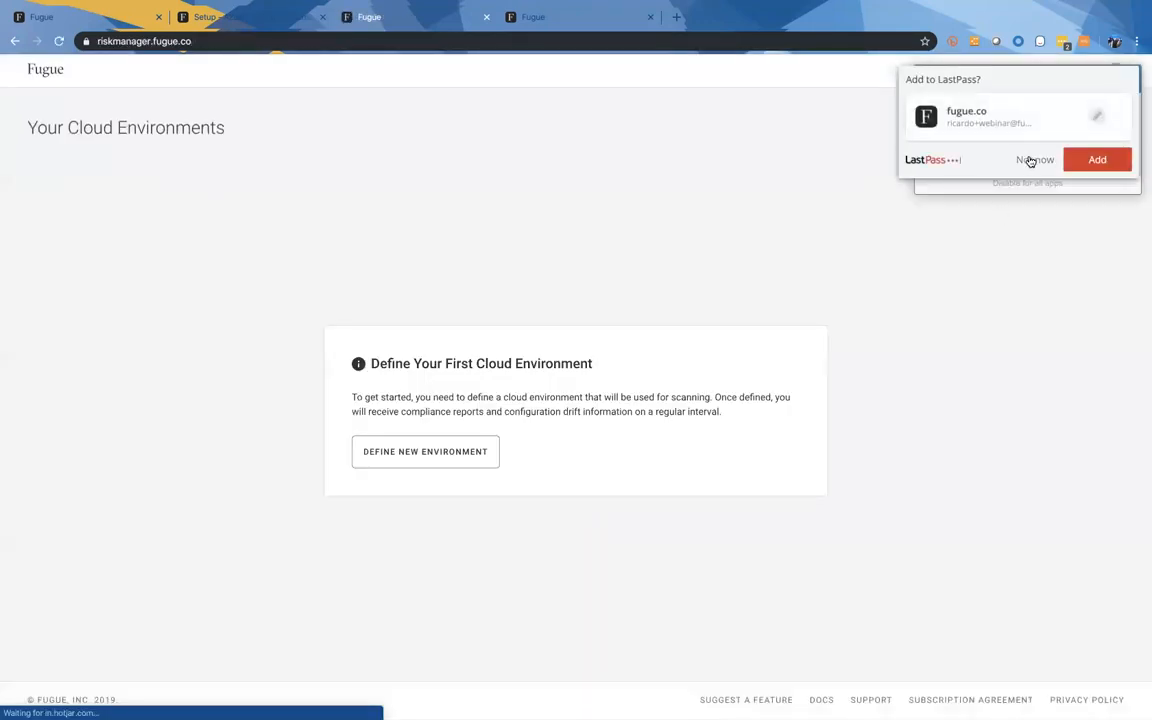
left_click(1030, 159)
left_click(1129, 79)
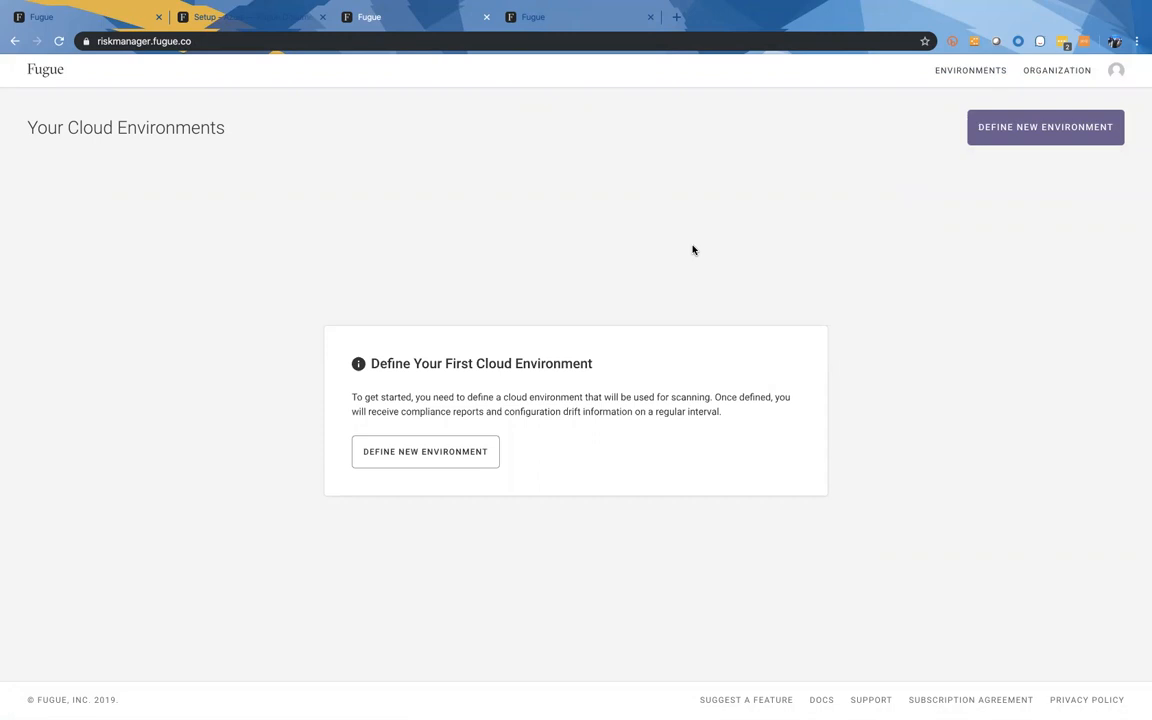
Review the account overview for plan type, usage and features, and return to the list of cloud environments
left_click(1117, 71)
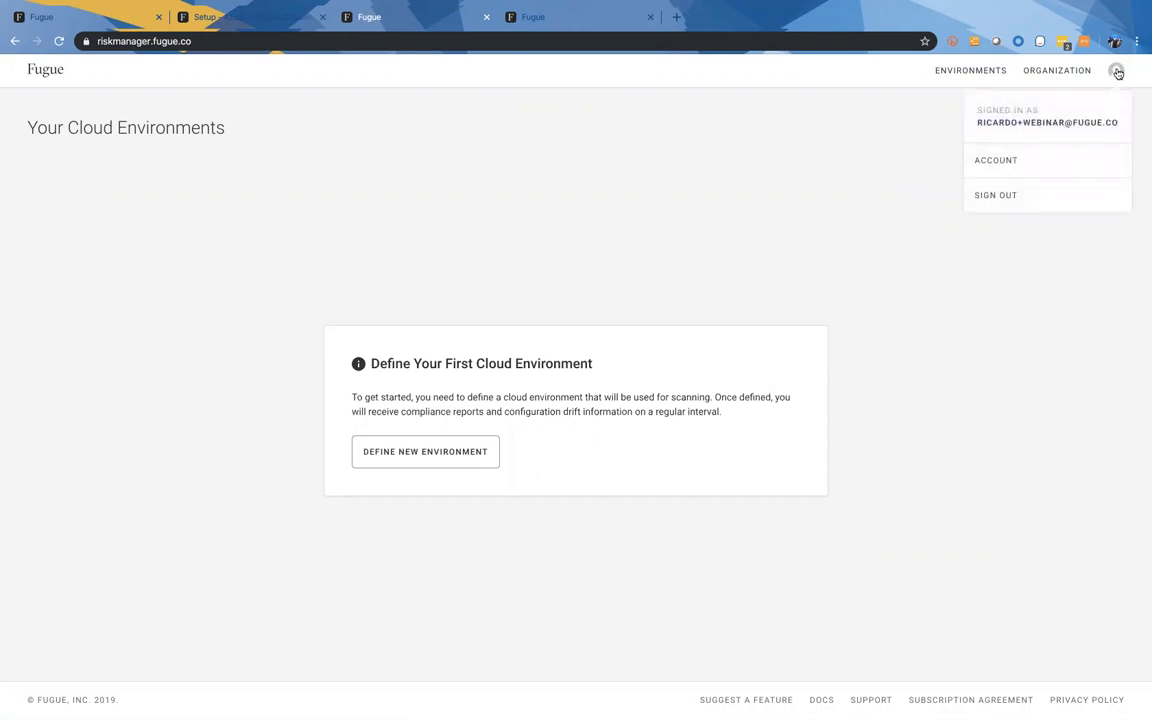
left_click(1007, 162)
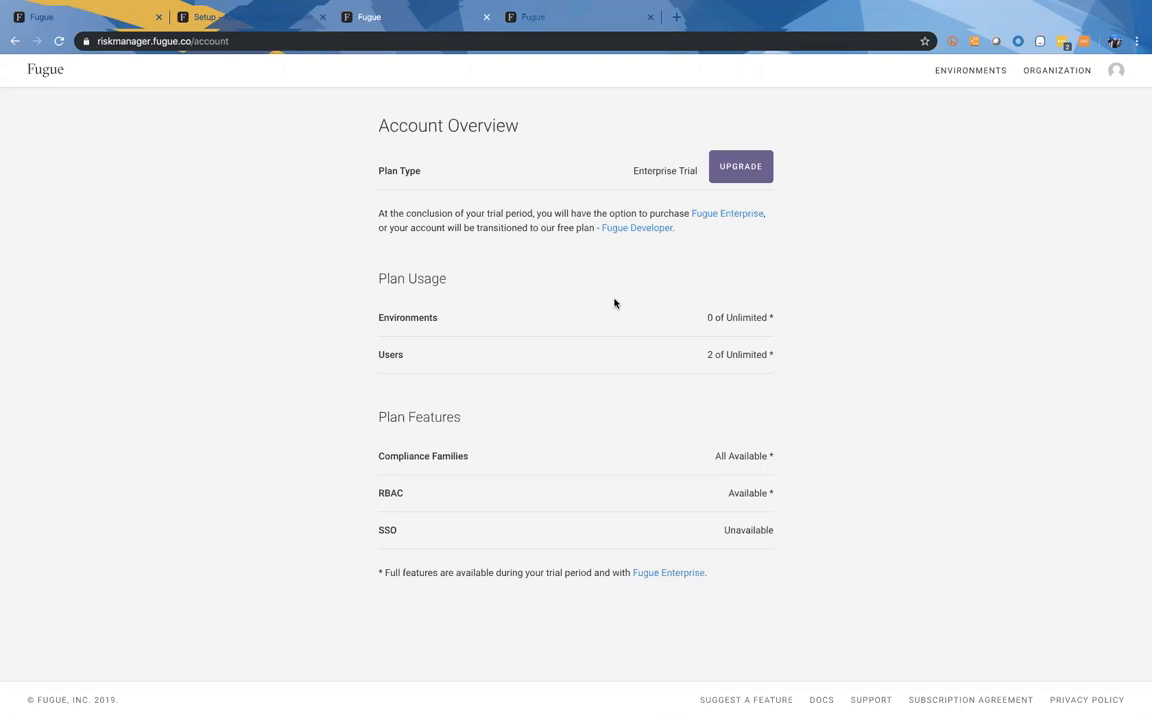
left_click(963, 73)
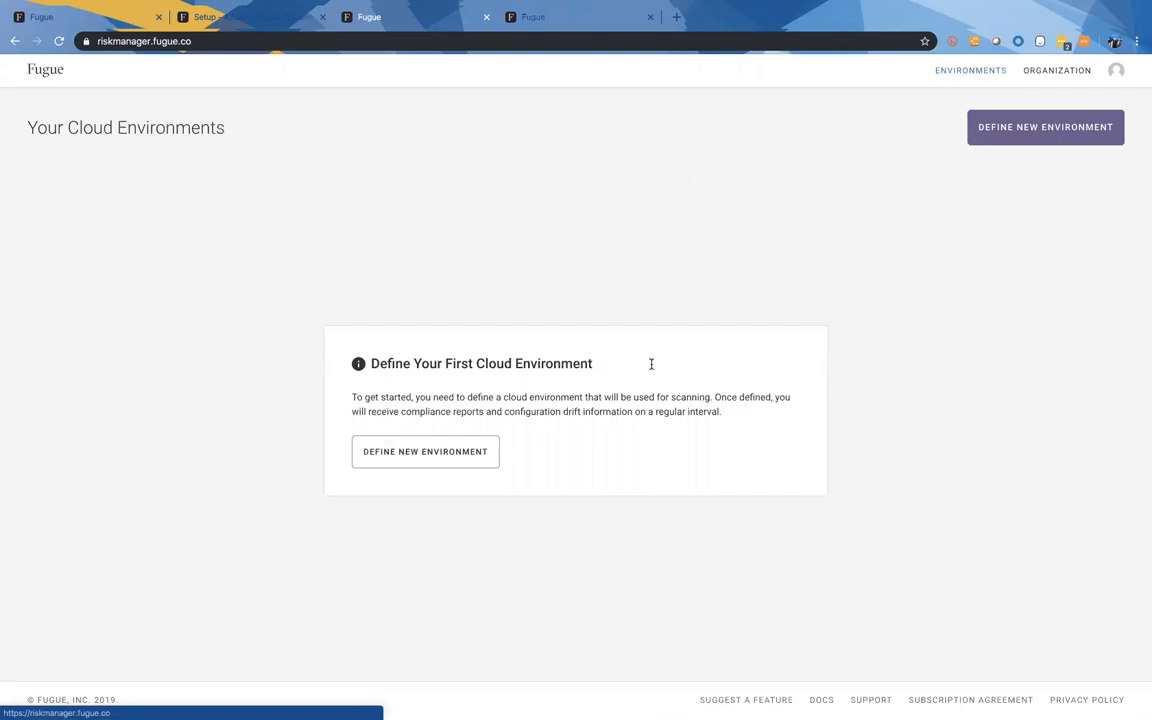
Define a new cloud environment named Webinar with Azure as the cloud service provider and continue to the resources stage
left_click(407, 455)
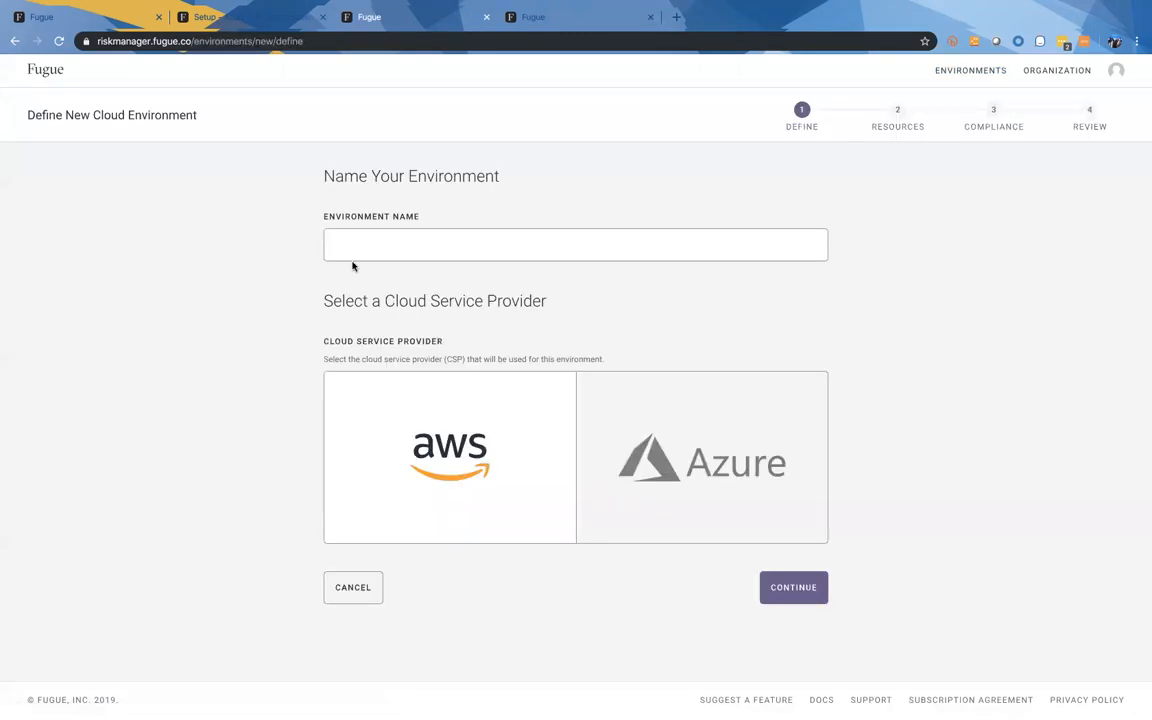
left_click(365, 243)
type("Web")
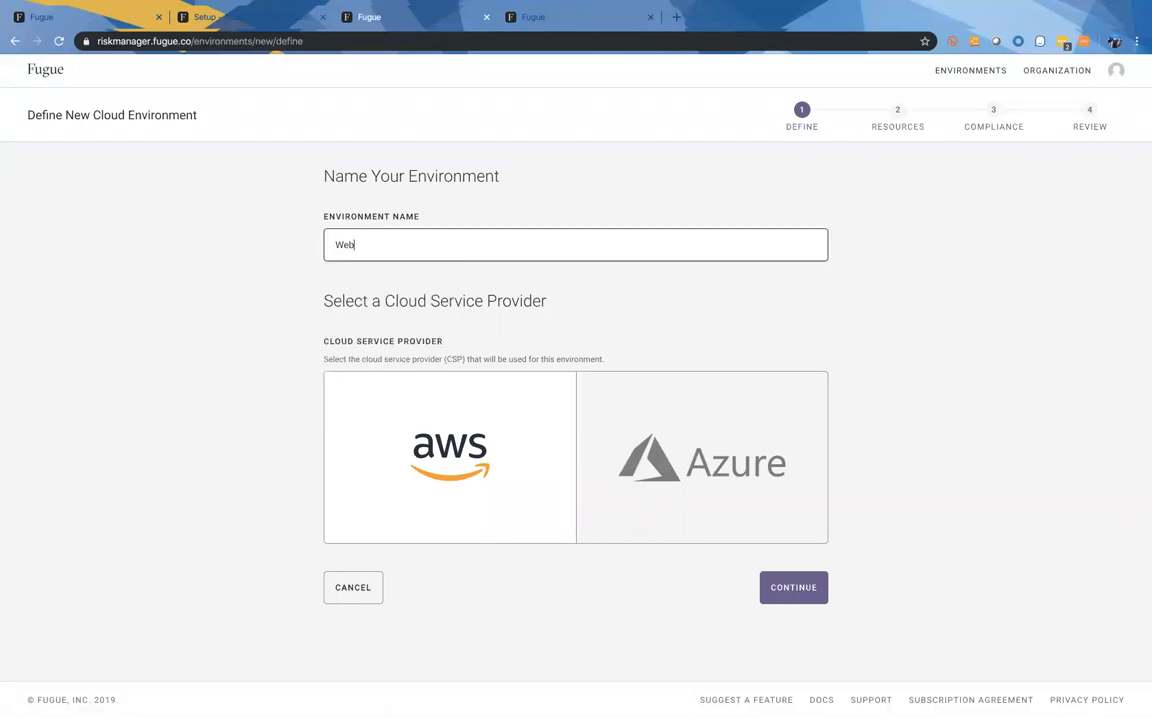
type("inar")
left_click(719, 445)
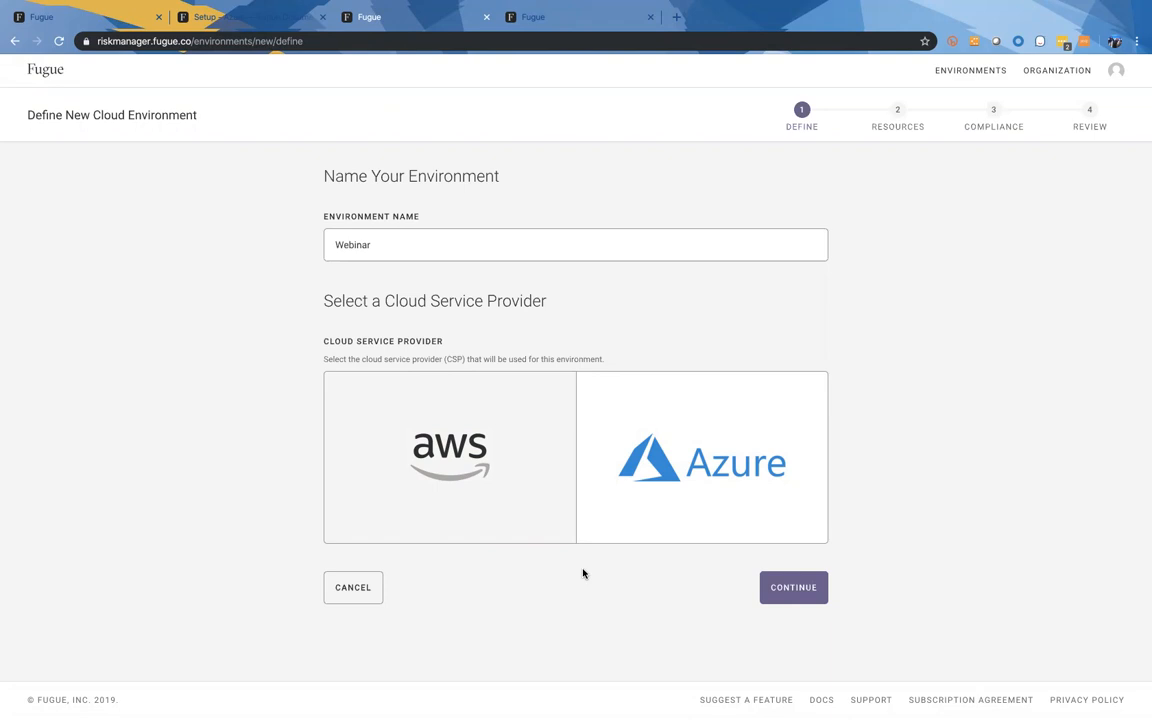
left_click(803, 600)
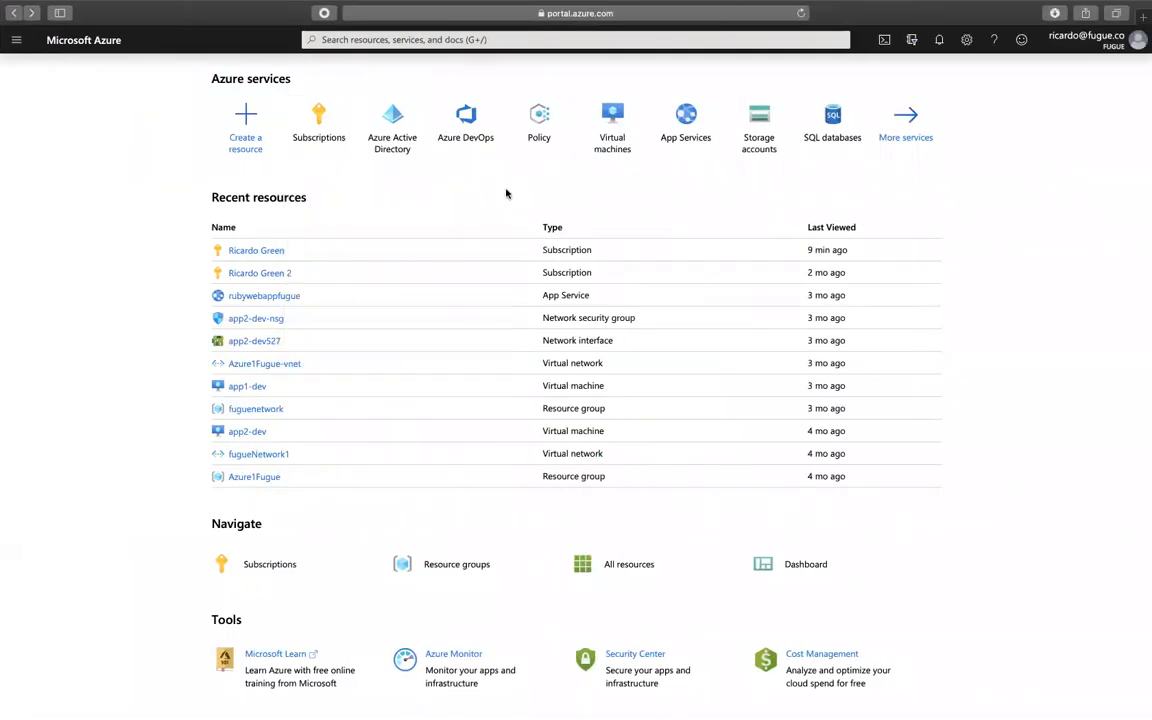
Switch to the Azure portal, search for "active d" and open Azure Active Directory
left_click(250, 252)
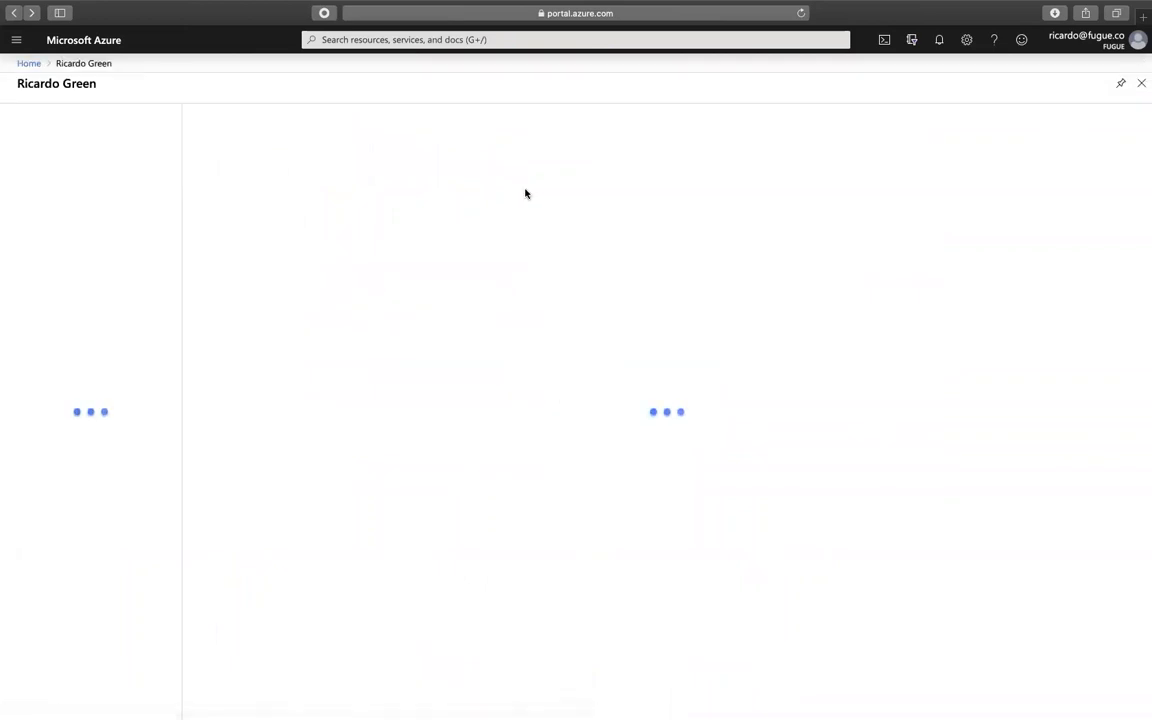
left_click(340, 40)
type("azur")
key("BackSpace")
key("BackSpace")
key("BackSpace")
key("BackSpace")
type("a")
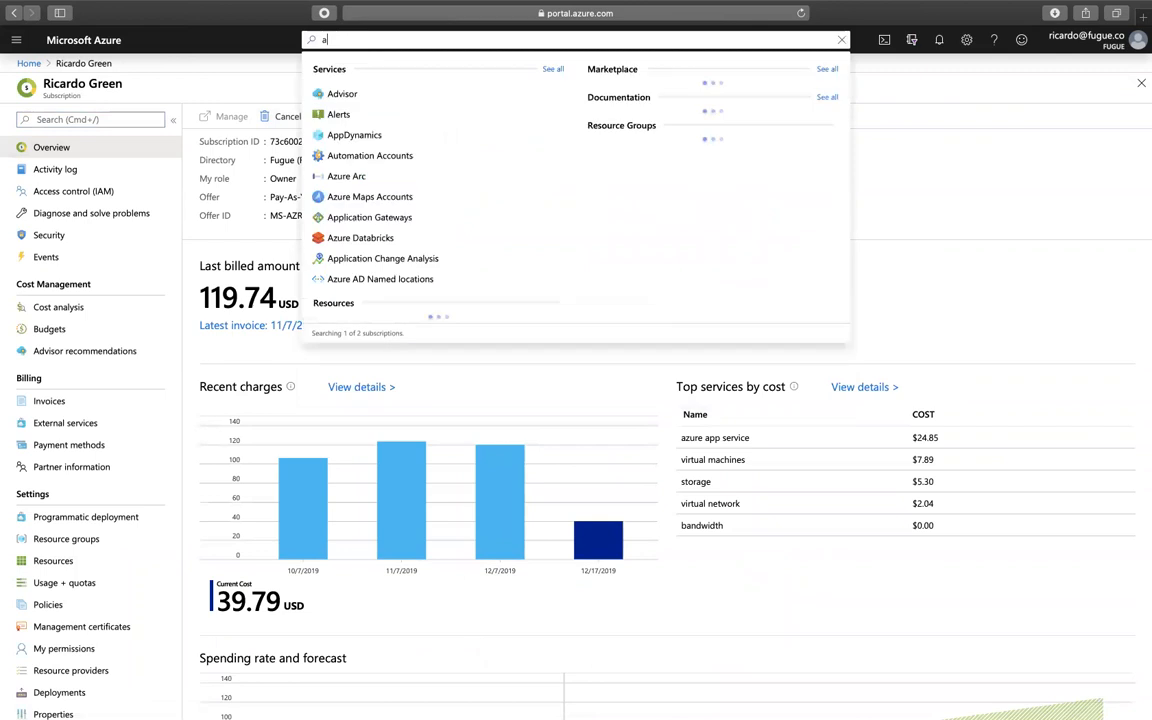
type("ct")
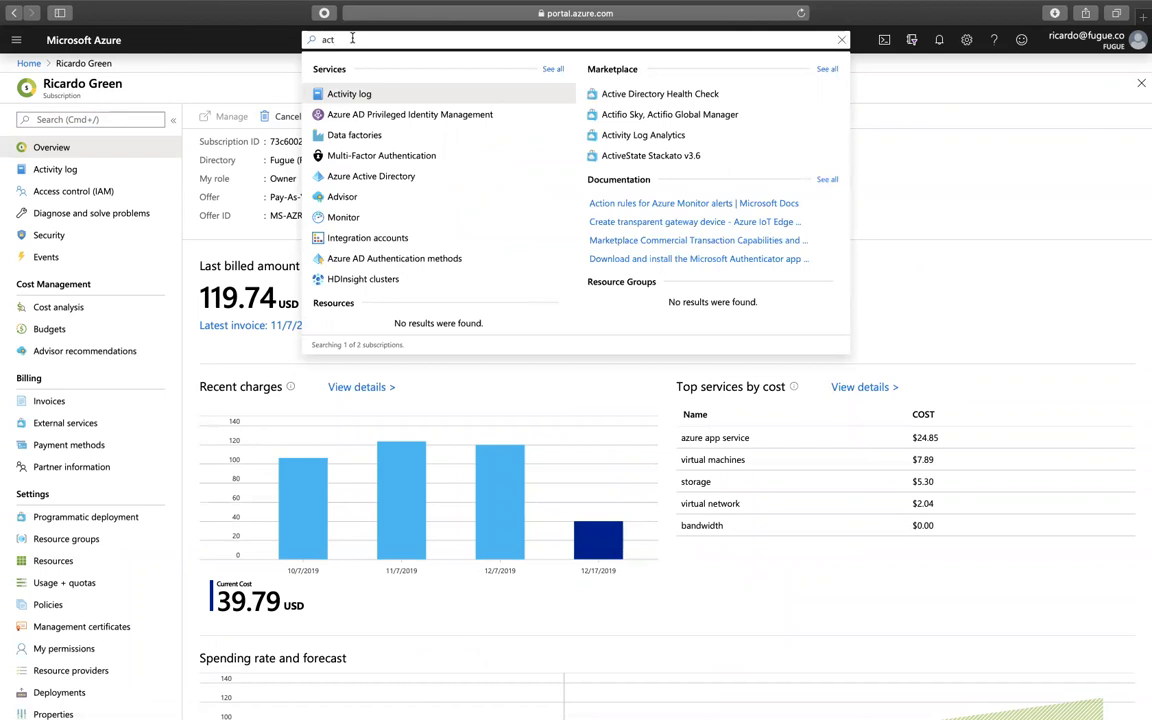
type("ive")
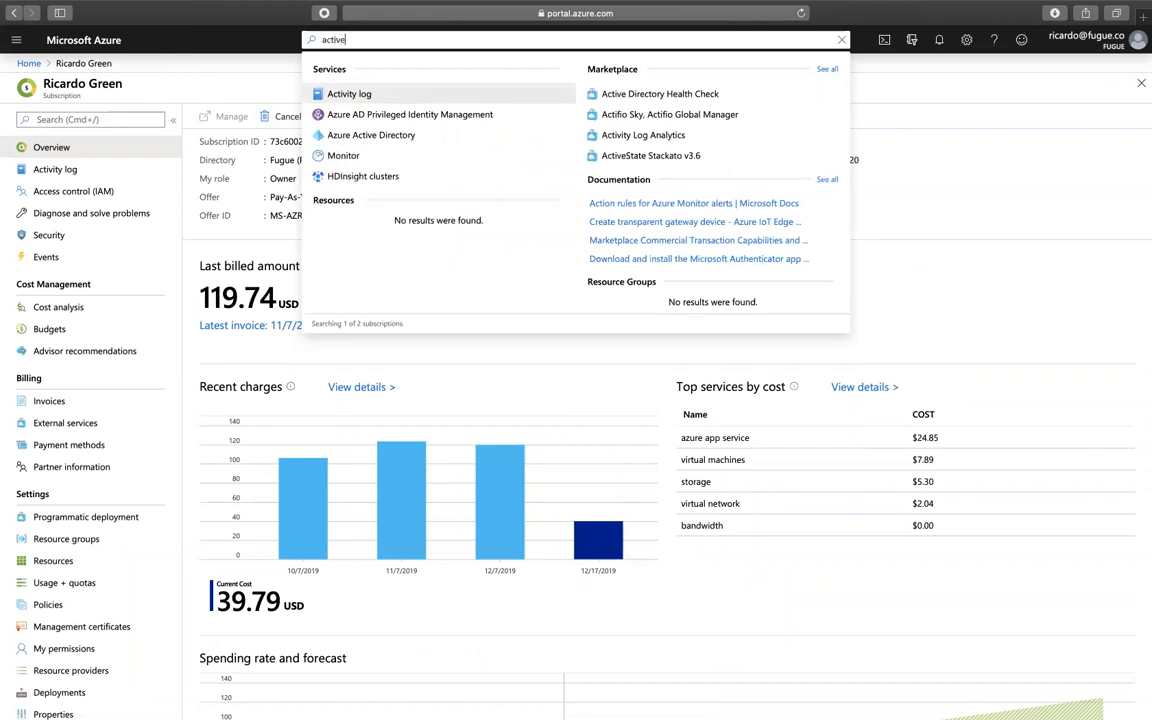
type(" d")
left_click(357, 136)
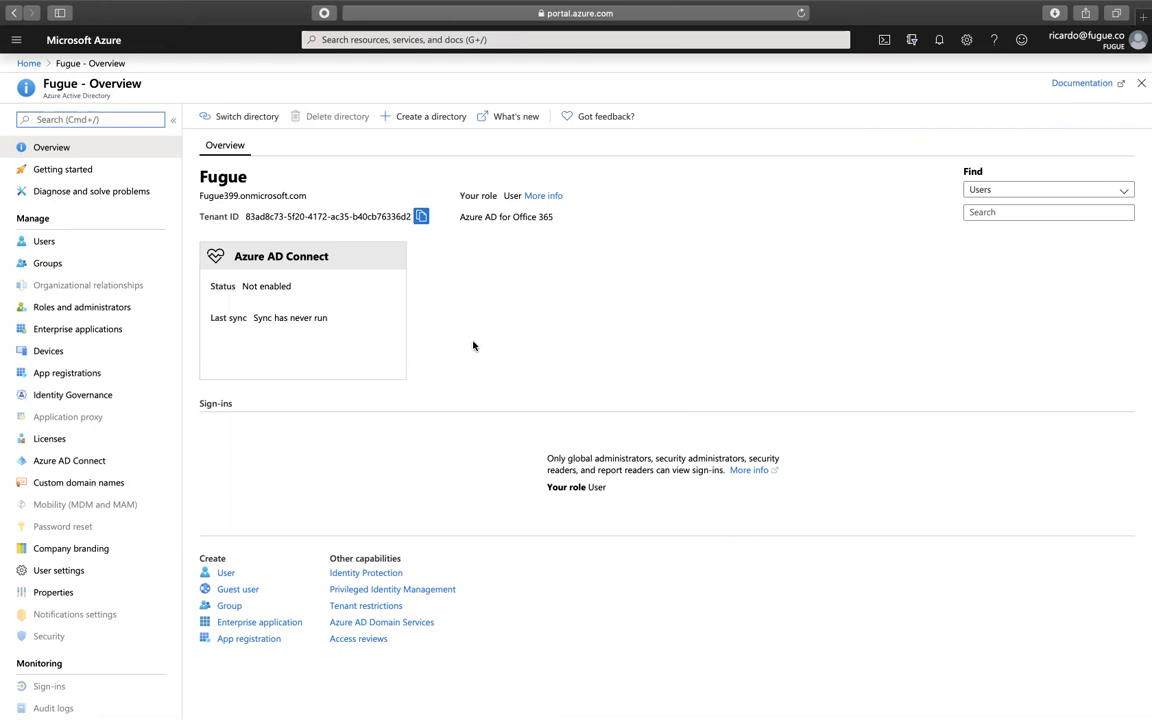
Copy the tenant ID from the directory overview and paste it as the Tenant ID in Fugue's Connect to Azure form
left_click(422, 219)
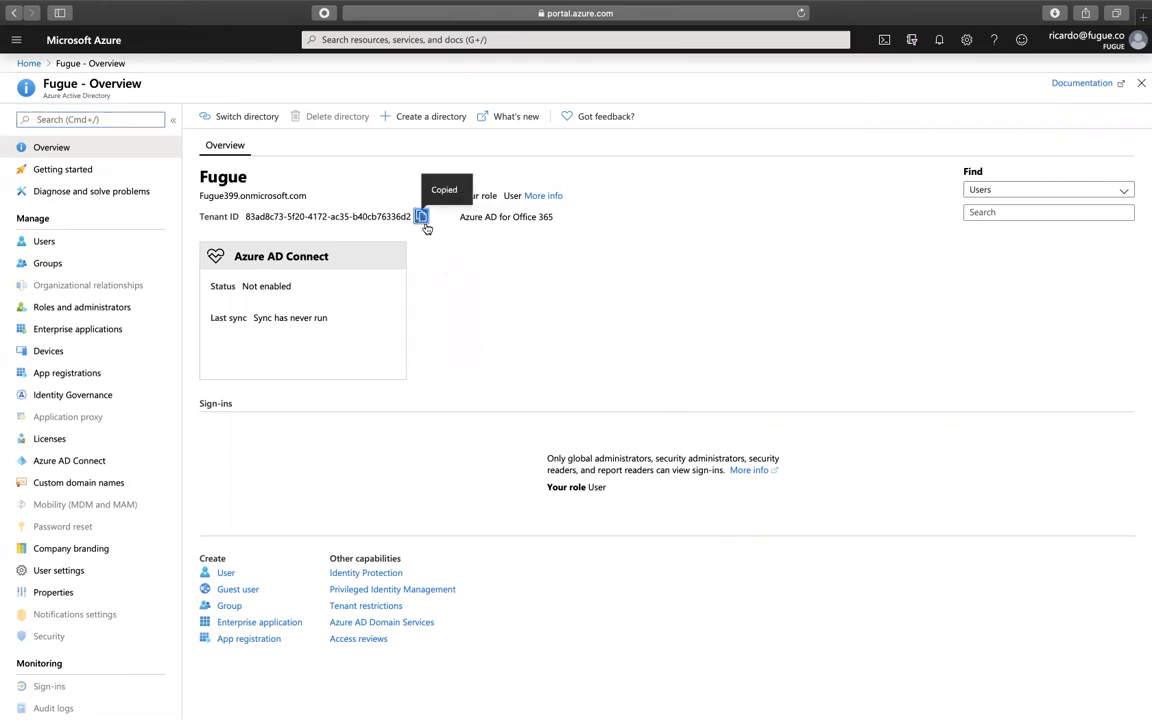
key("ctrl+Left")
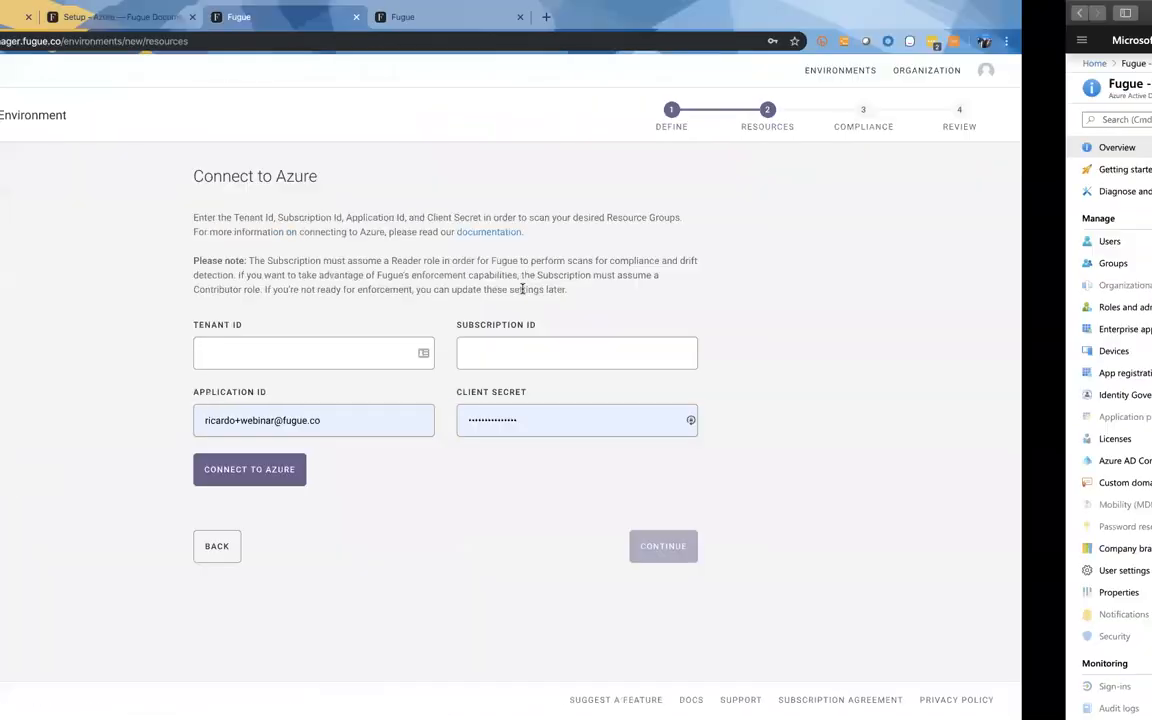
left_click(384, 356)
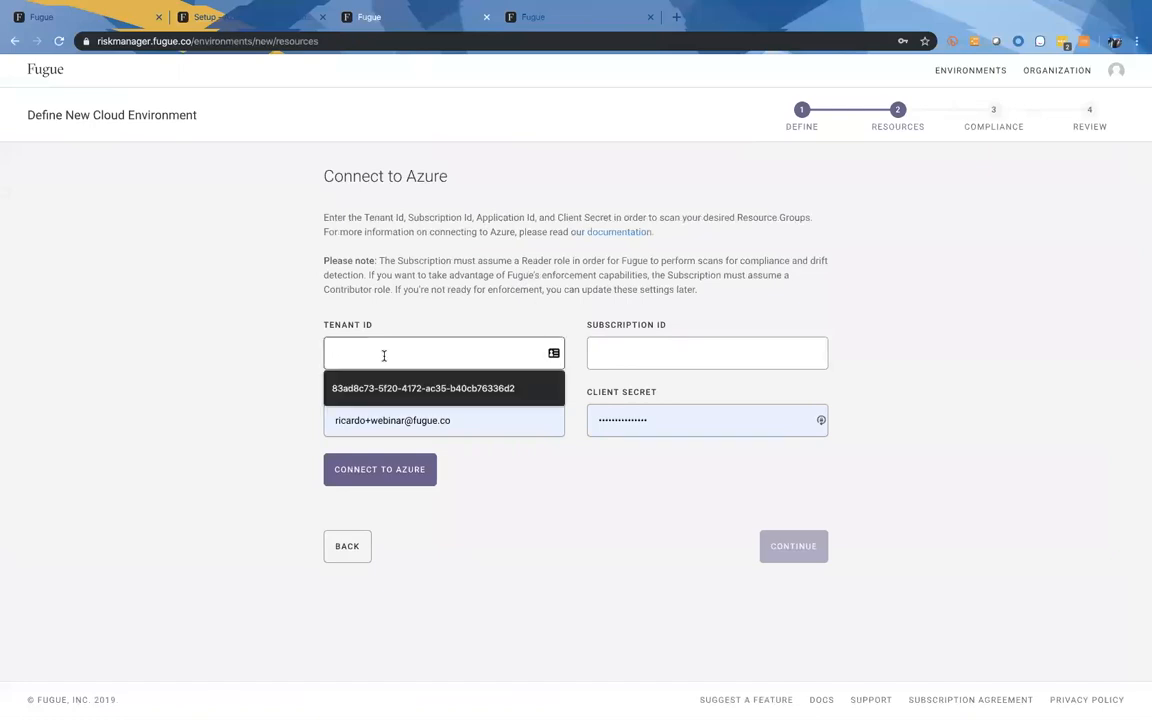
key("super+v")
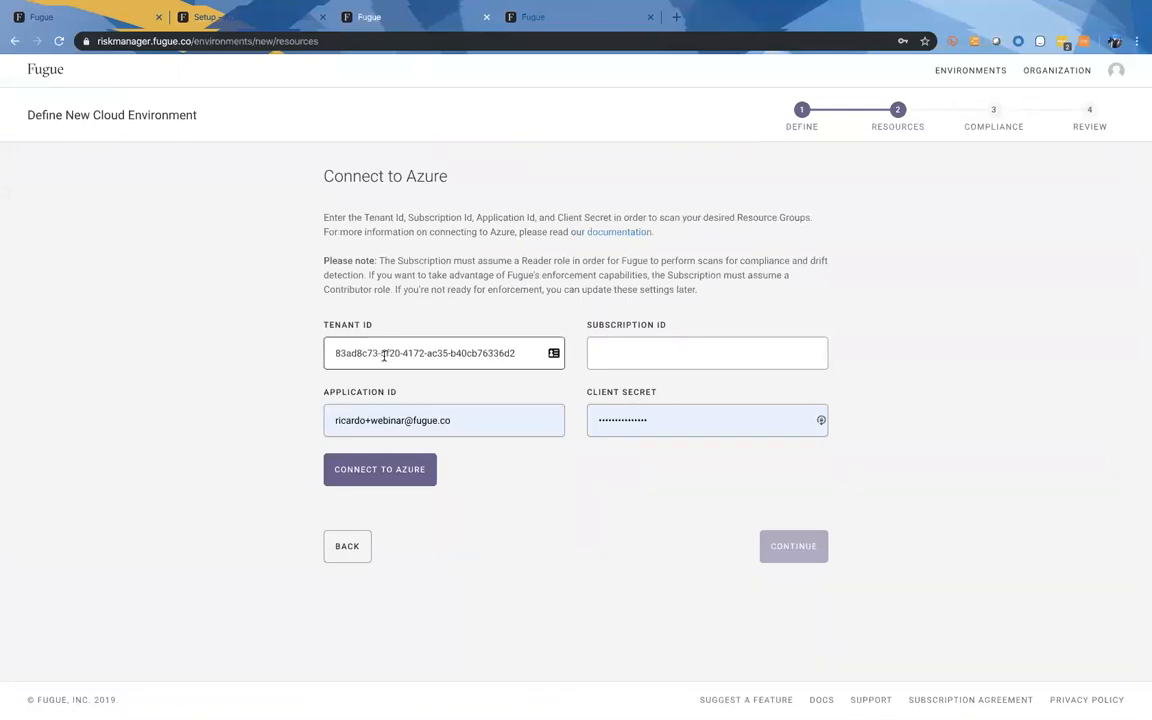
Copy the subscription ID from the first recent subscription in the Azure portal and paste it as Fugue's Subscription ID
left_click(707, 353)
key("ctrl+Right")
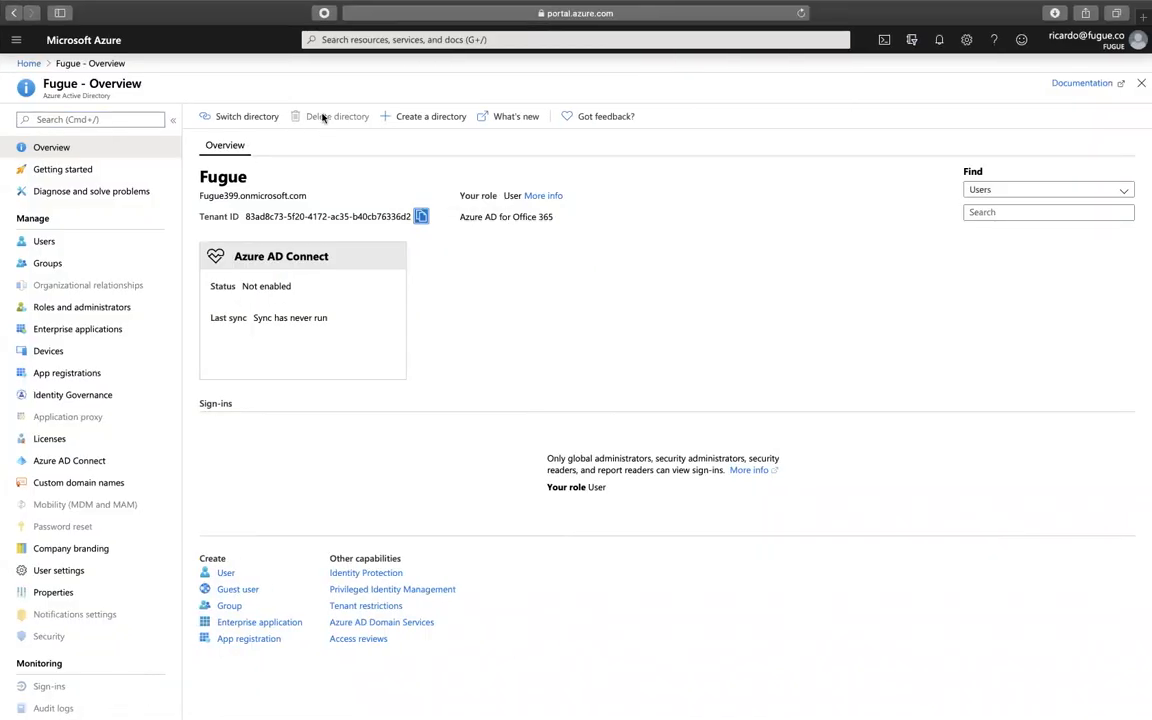
left_click(28, 63)
left_click(254, 252)
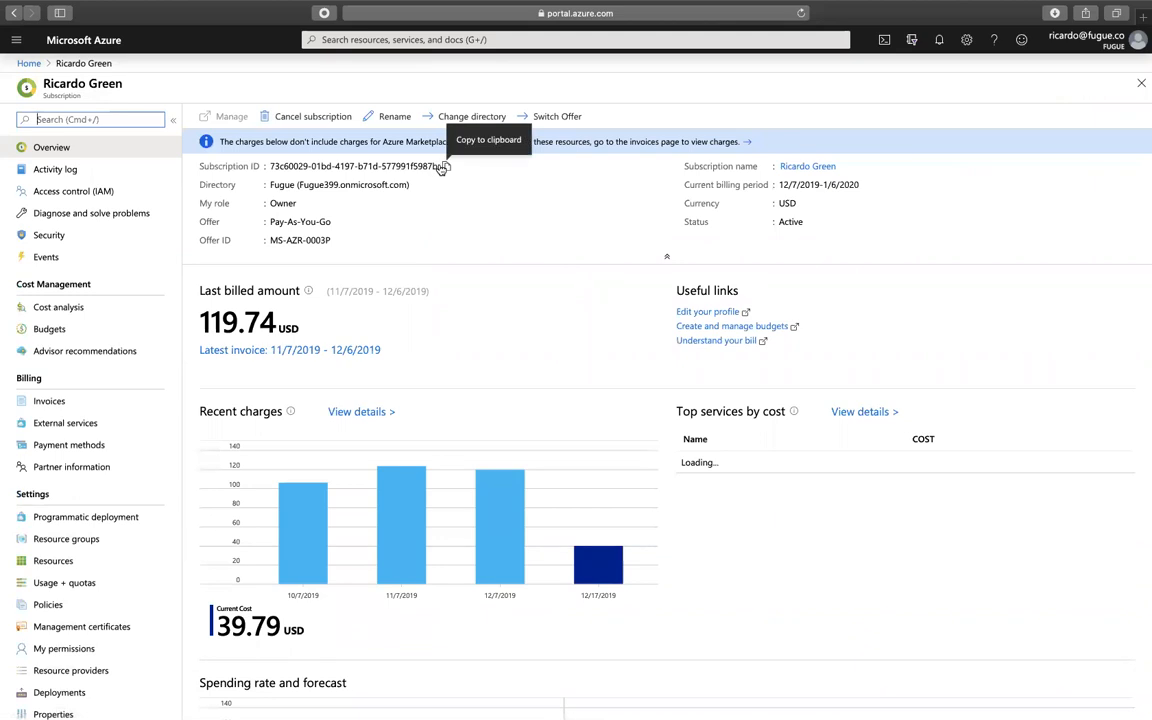
left_click(447, 167)
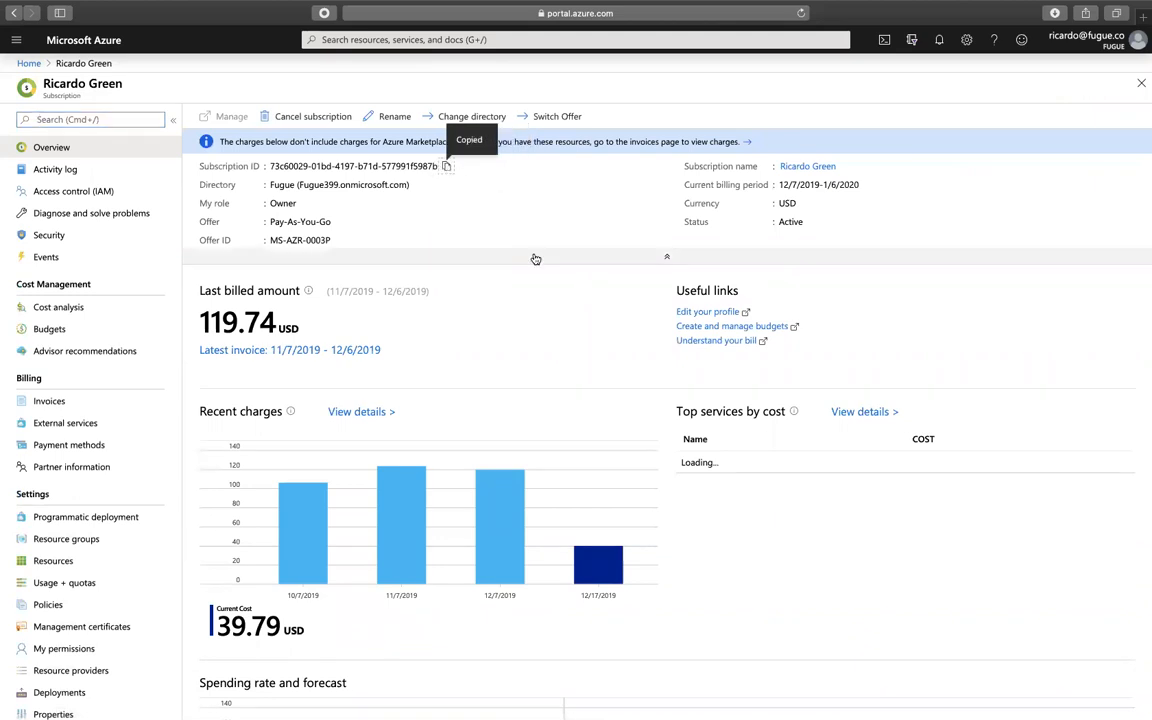
key("ctrl+Left")
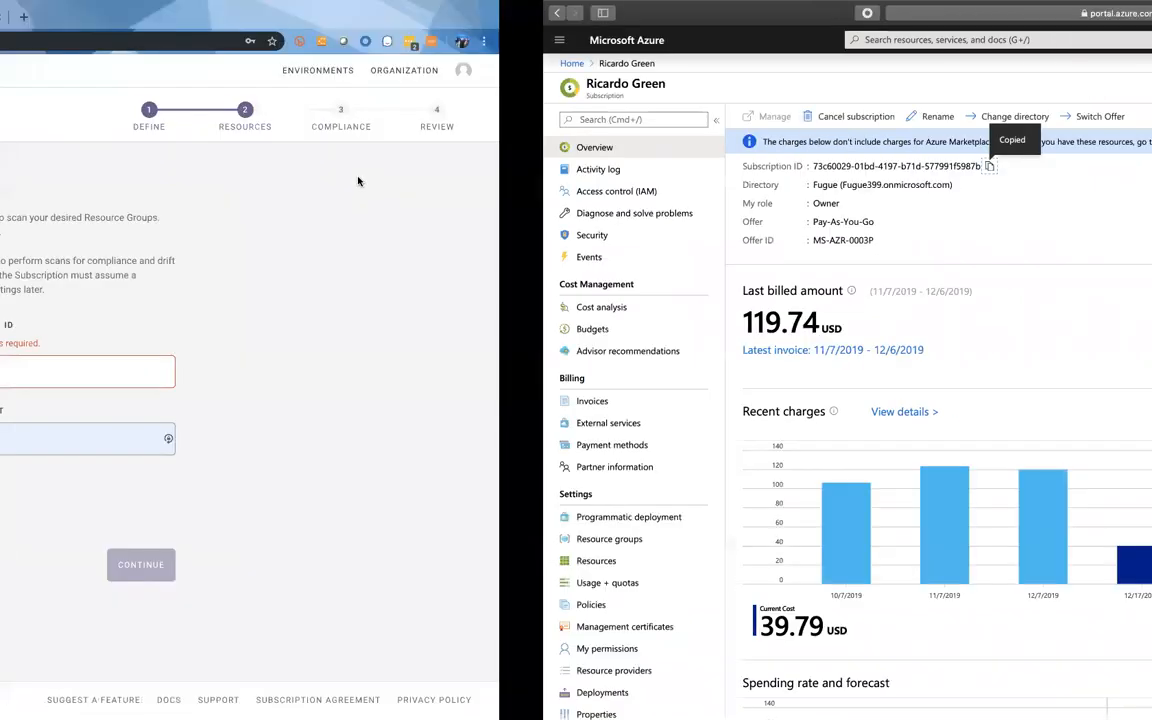
left_click(639, 370)
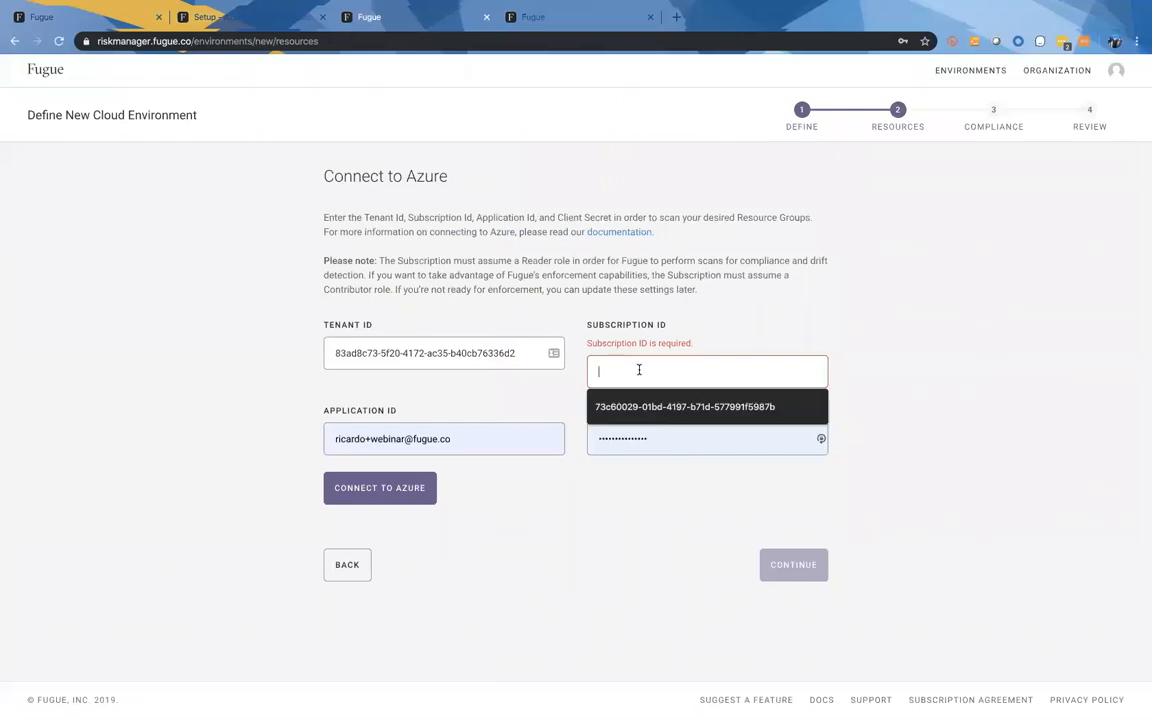
key("super+v")
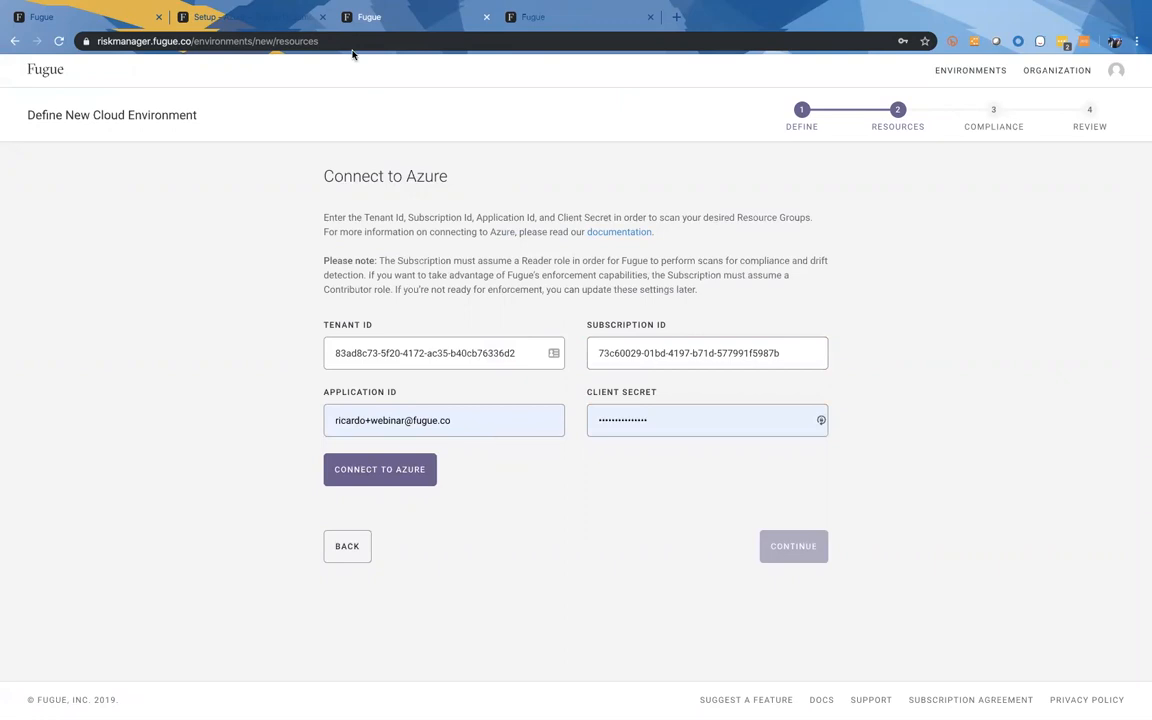
Examine the Setup - Azure documentation on the Connect to Azure fields and creating an Azure Active Directory application
left_click(212, 15)
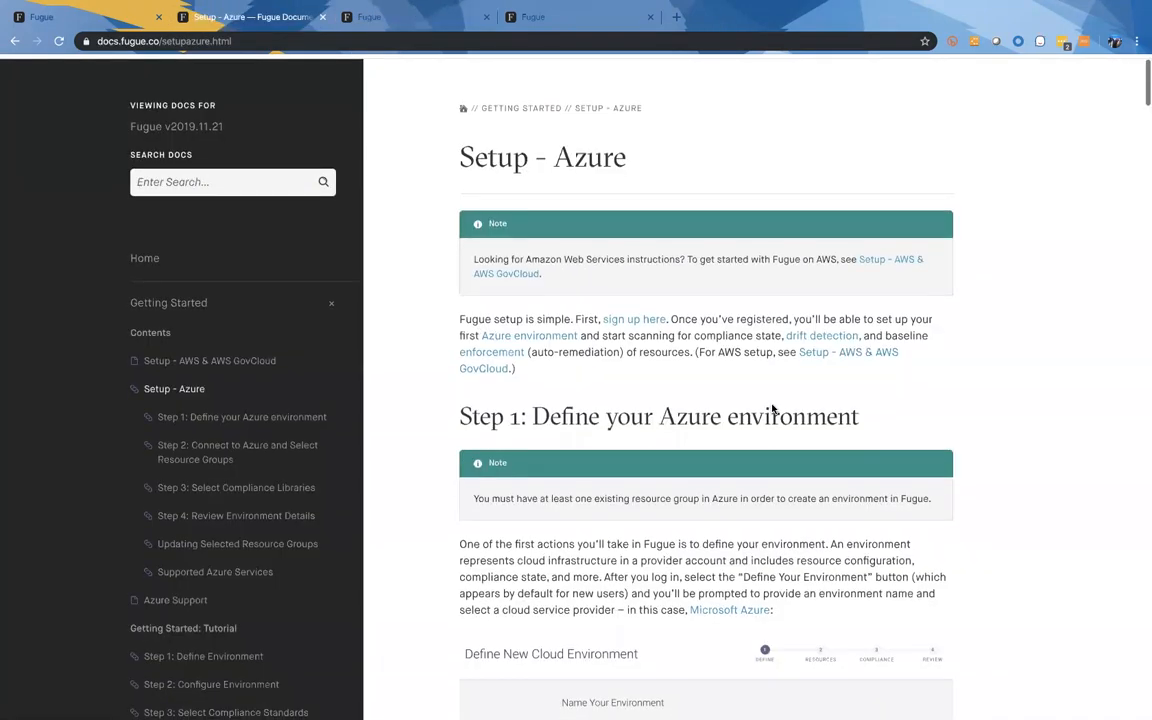
scroll(772, 408, "down", 10)
scroll(813, 448, "down", 5)
scroll(813, 444, "down", 10)
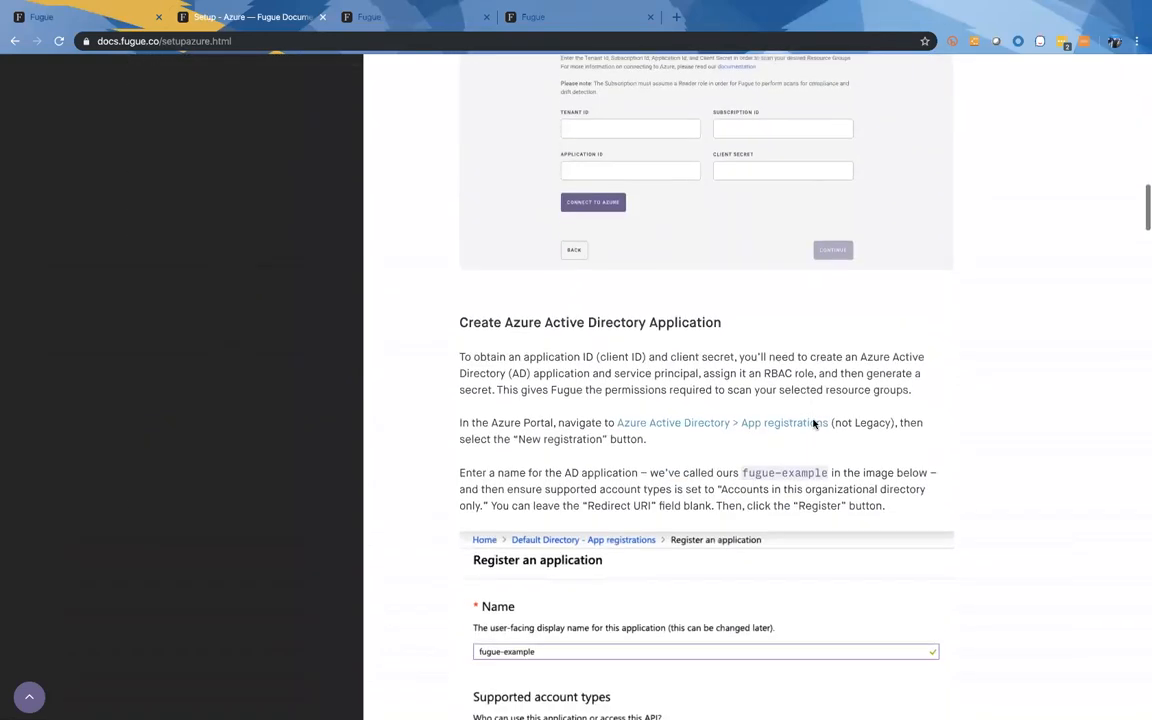
scroll(854, 458, "down", 2)
scroll(851, 386, "up", 4)
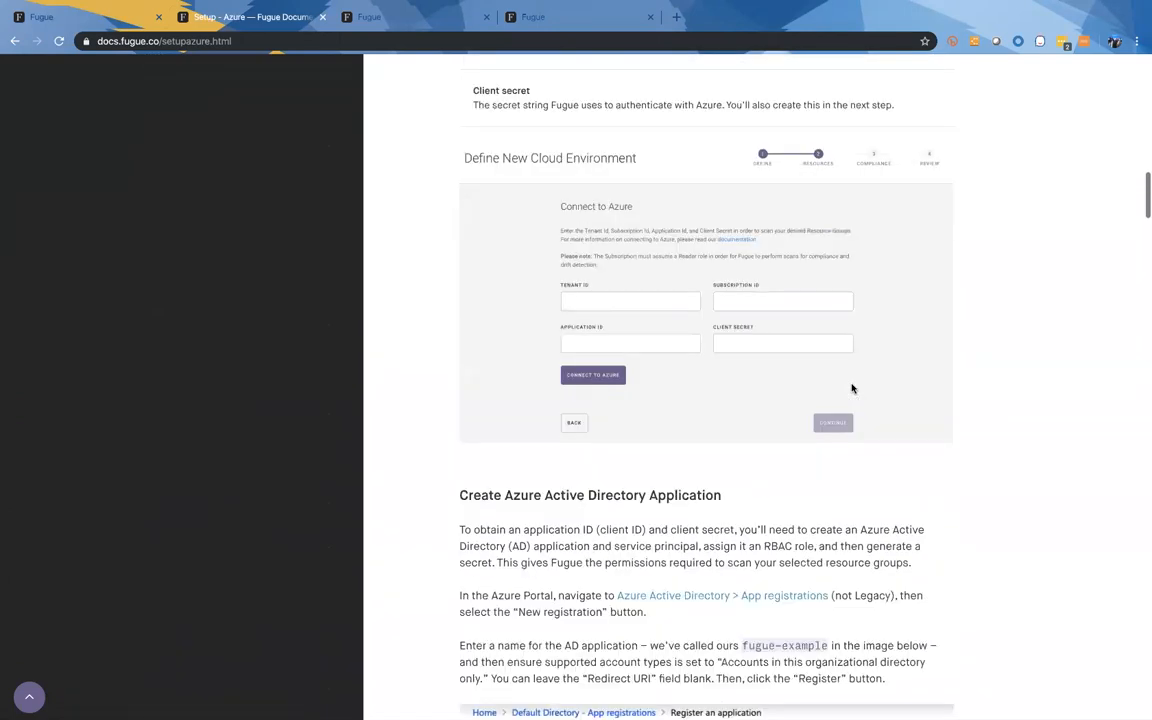
scroll(852, 388, "up", 4)
scroll(905, 432, "down", 3)
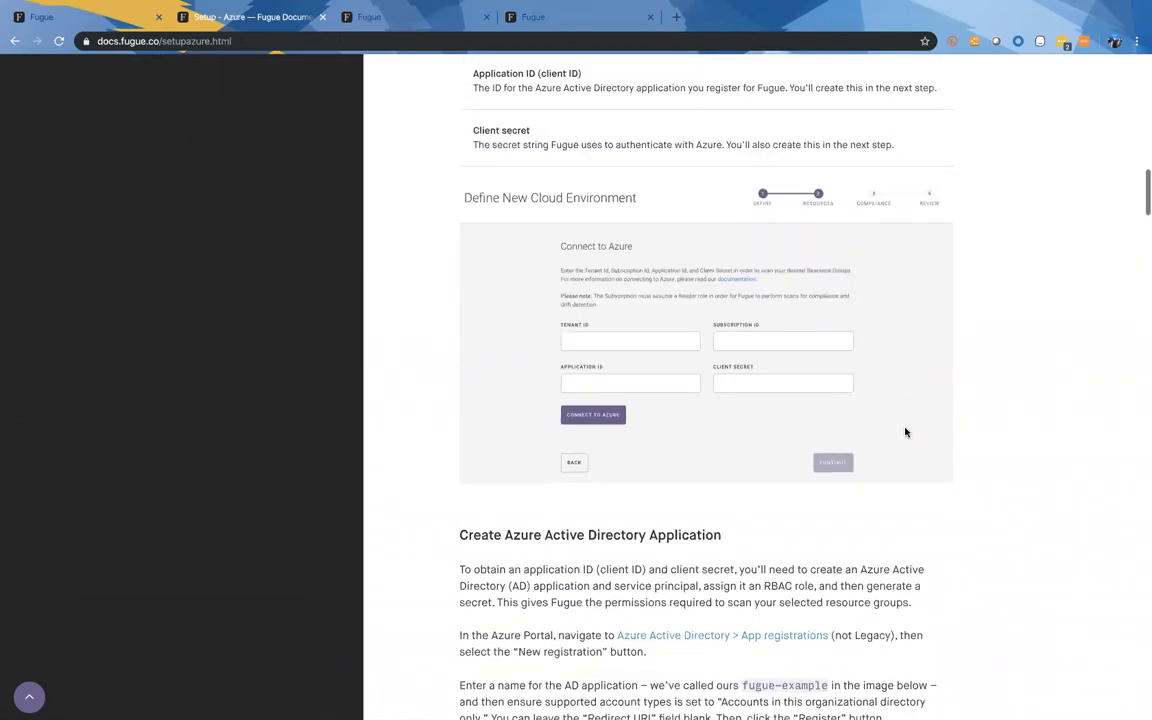
scroll(905, 432, "down", 2)
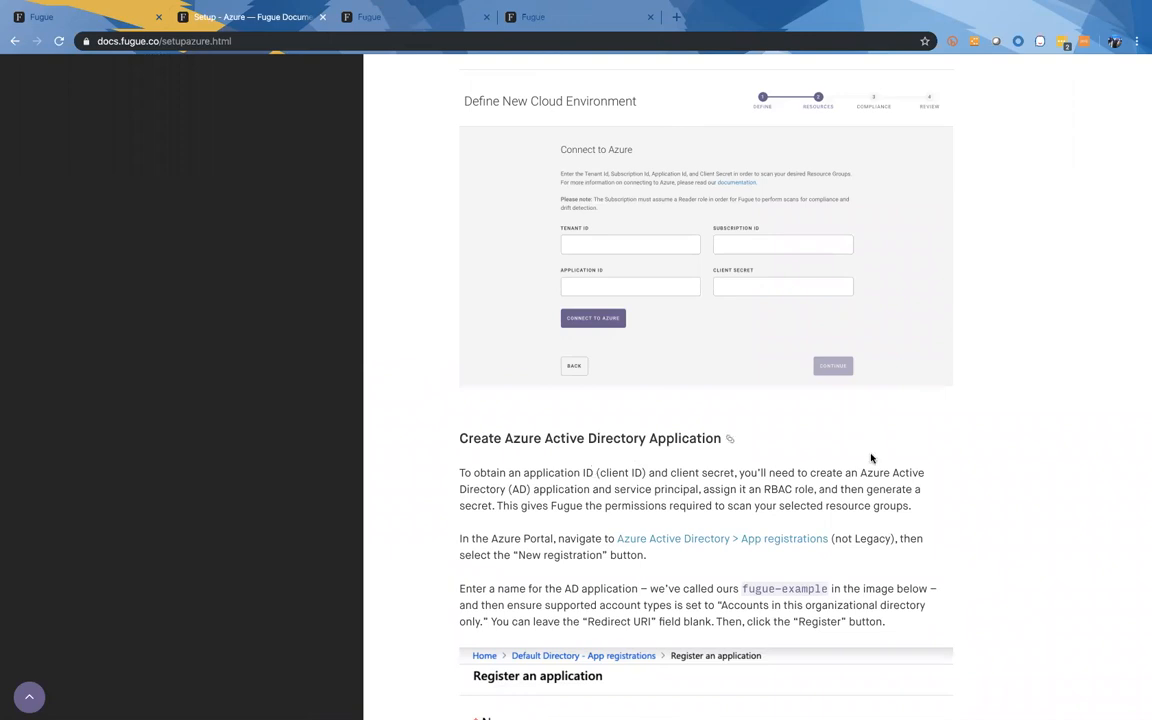
Switch to the Azure portal, search for "azure" and open App registrations in Azure Active Directory
scroll(872, 457, "down", 1)
scroll(872, 457, "down", 2)
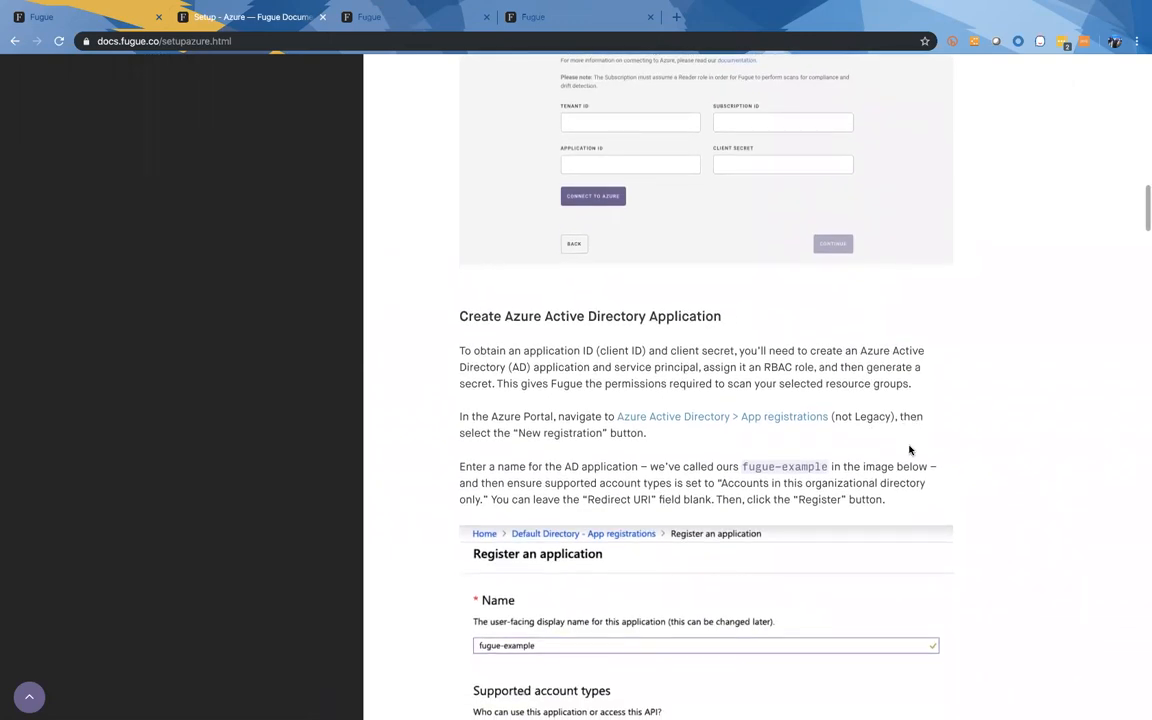
scroll(805, 458, "down", 1)
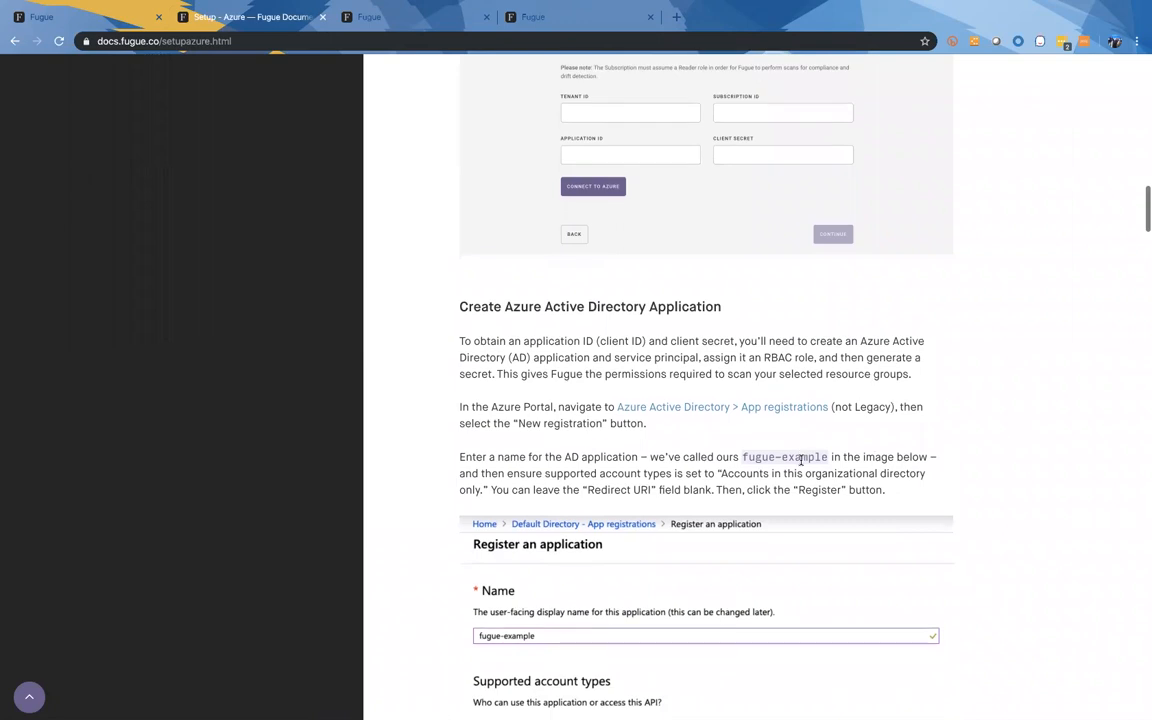
scroll(917, 565, "down", 2)
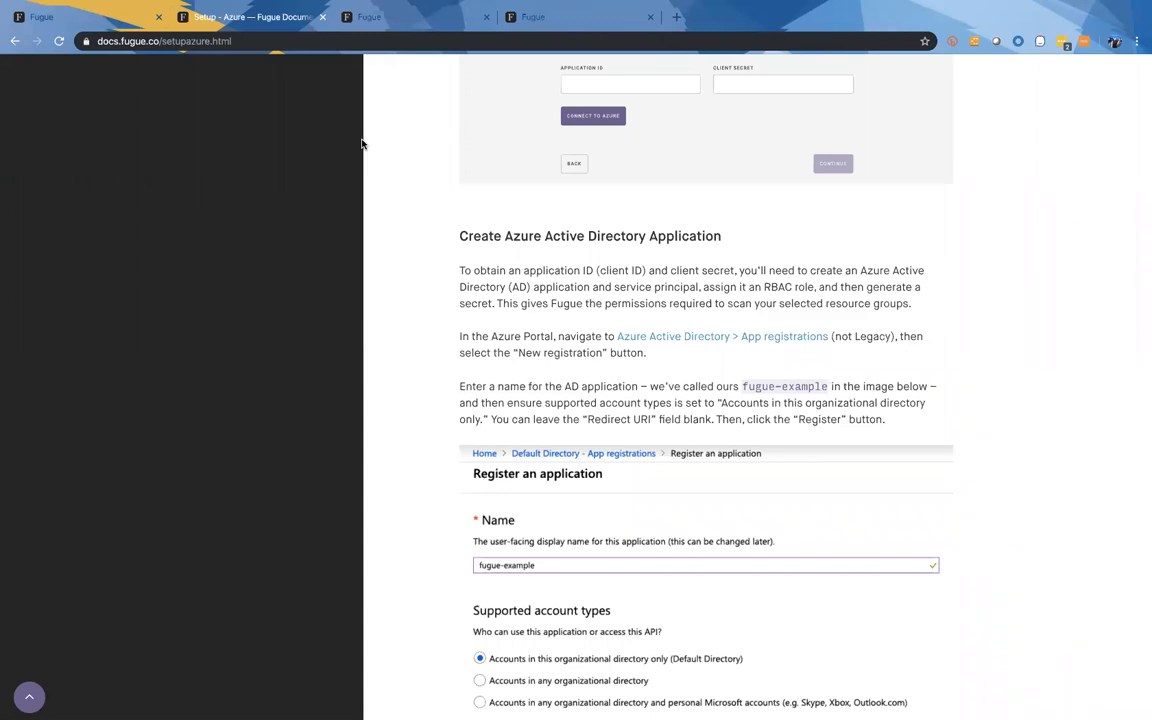
key("ctrl+Right")
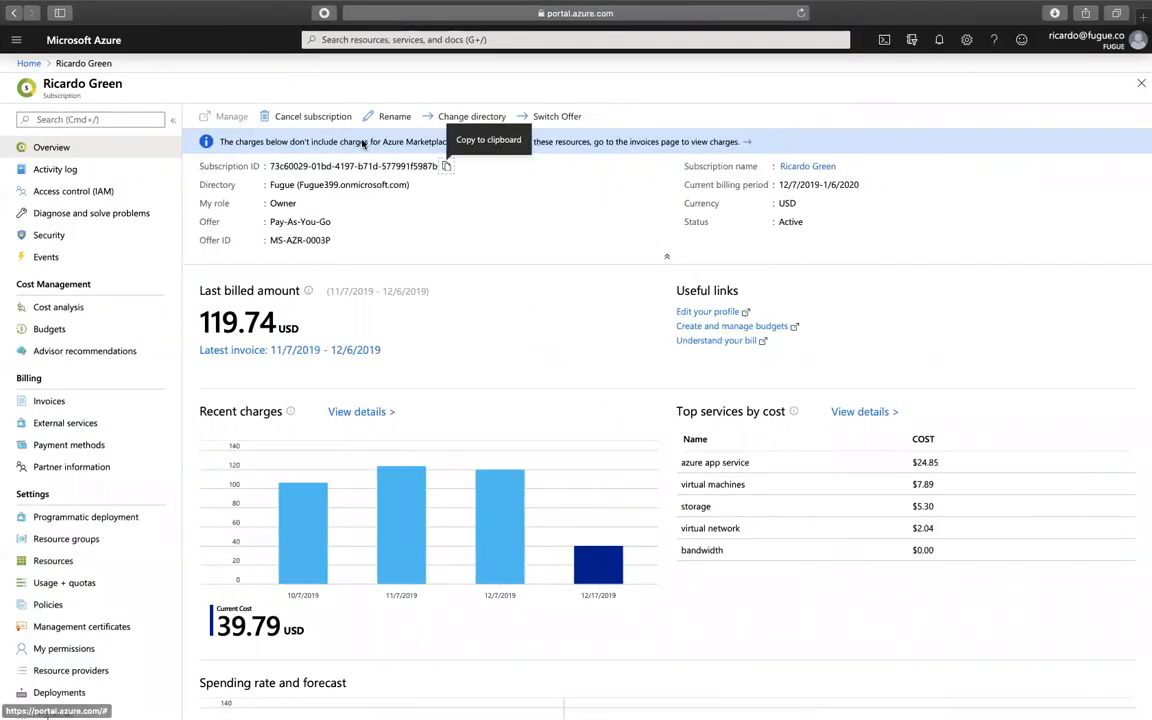
left_click(347, 39)
type("azure")
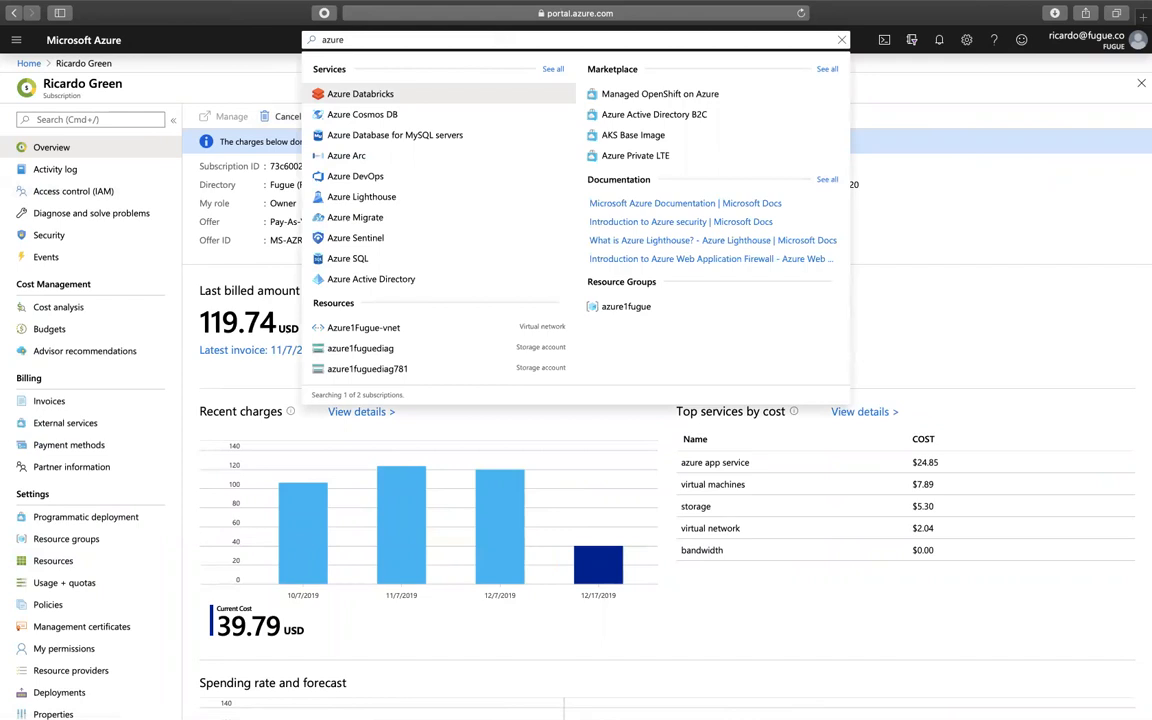
left_click(365, 279)
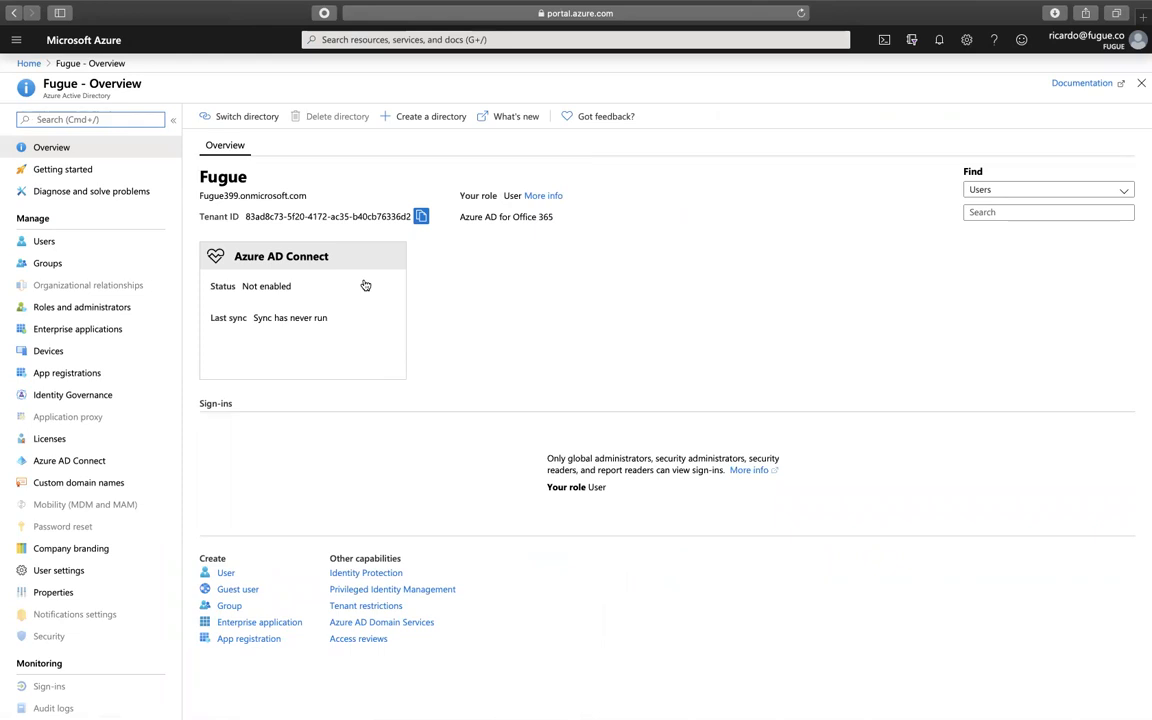
left_click(67, 375)
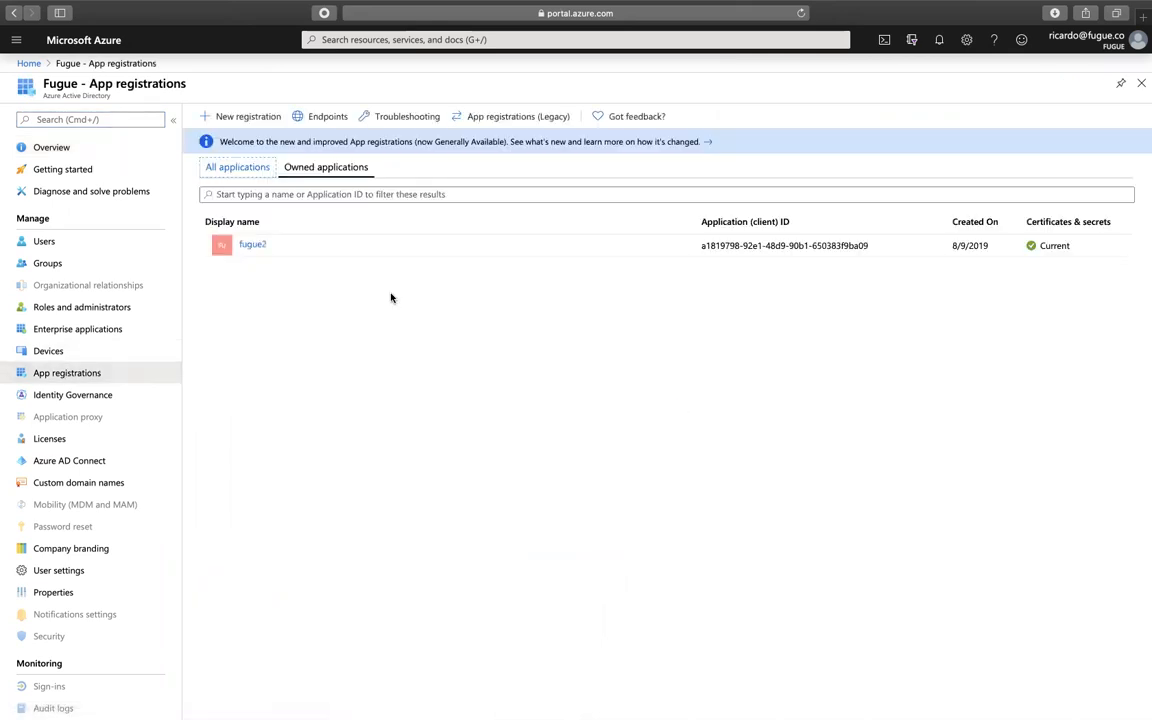
Register a new application named Webinar, supporting accounts in this organizational directory only and leaving the redirect URI blank
left_click(243, 116)
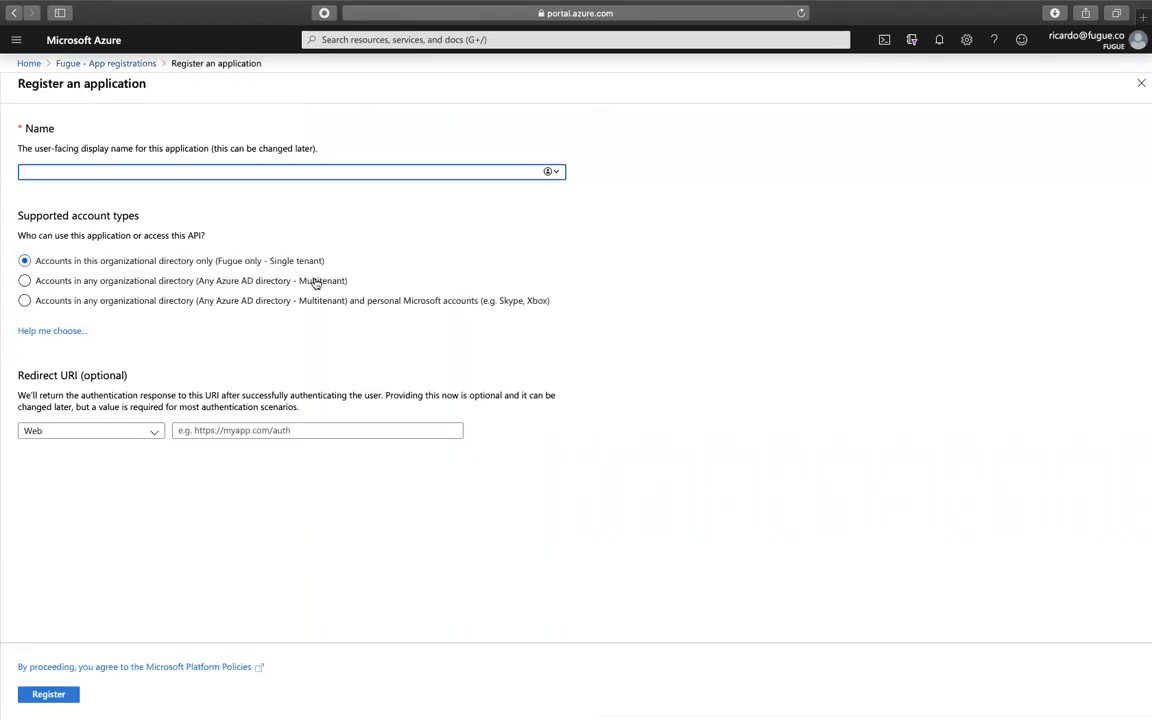
type("Webinar")
left_click(606, 374)
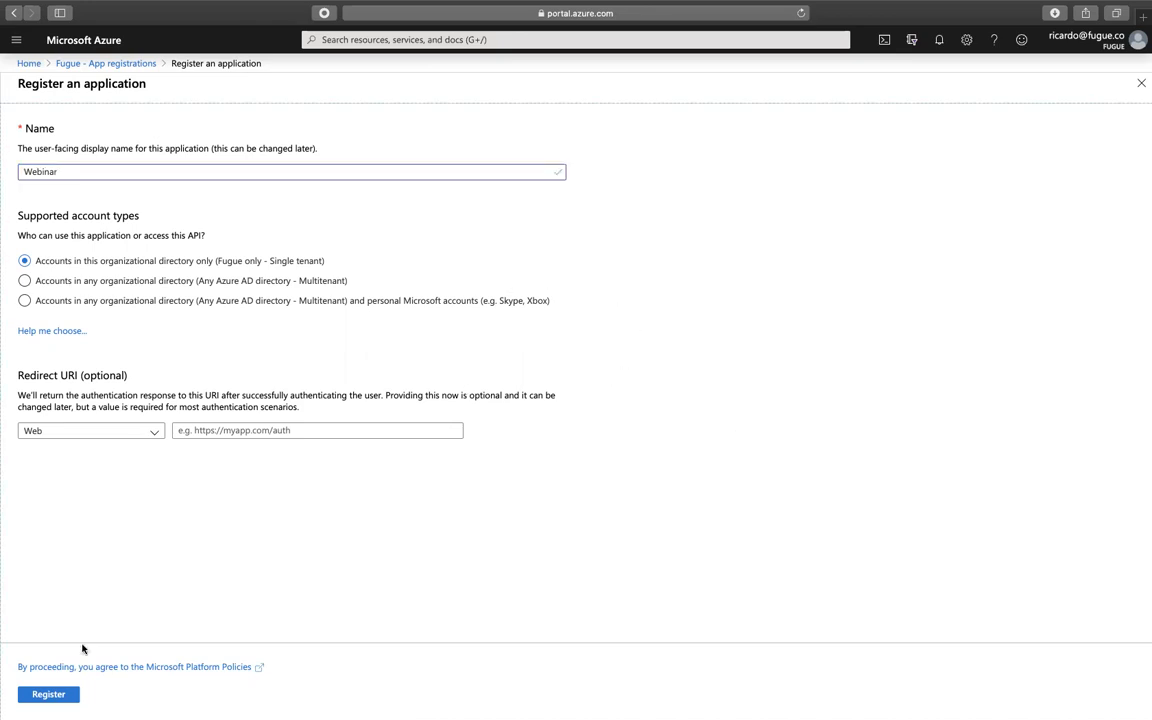
left_click(47, 695)
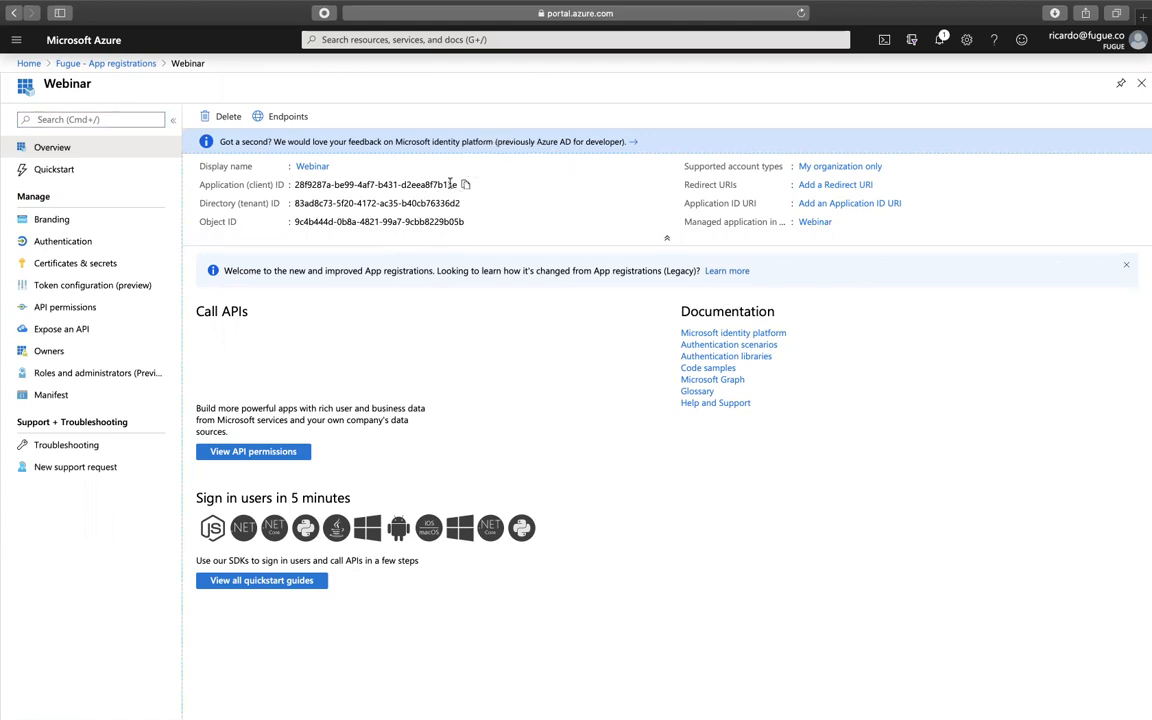
Copy the Webinar application (client) ID and paste it as Fugue's Application ID, replacing the autofilled entry
left_click(465, 186)
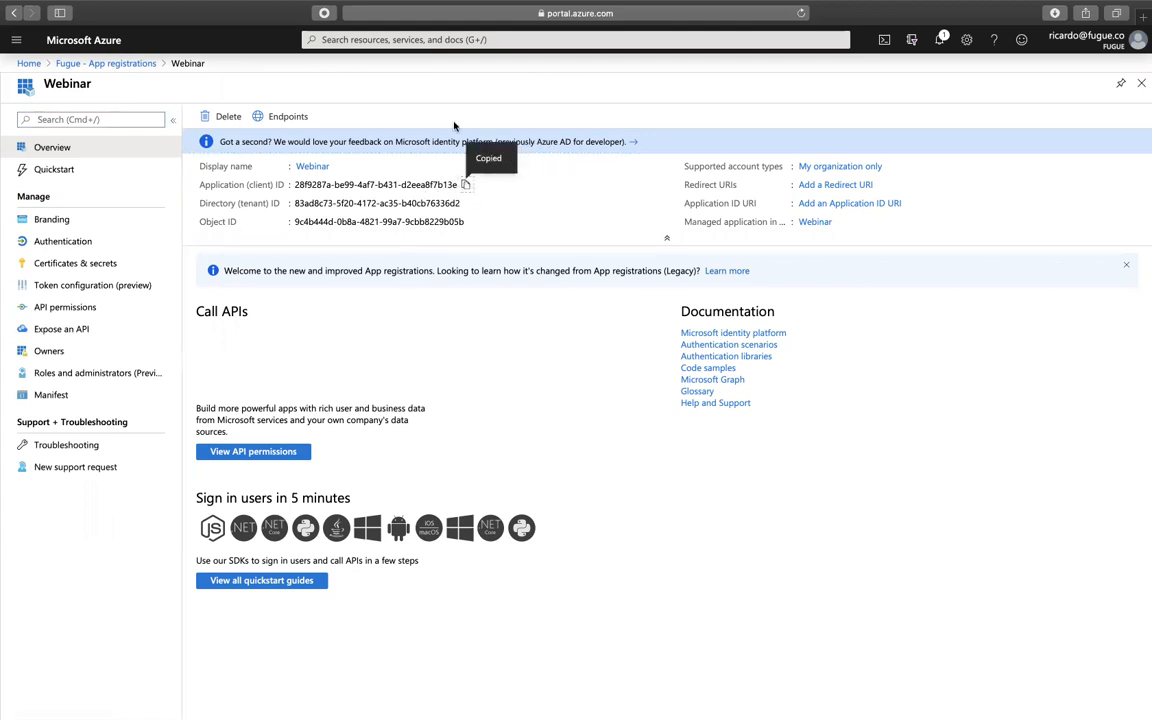
key("ctrl+Left")
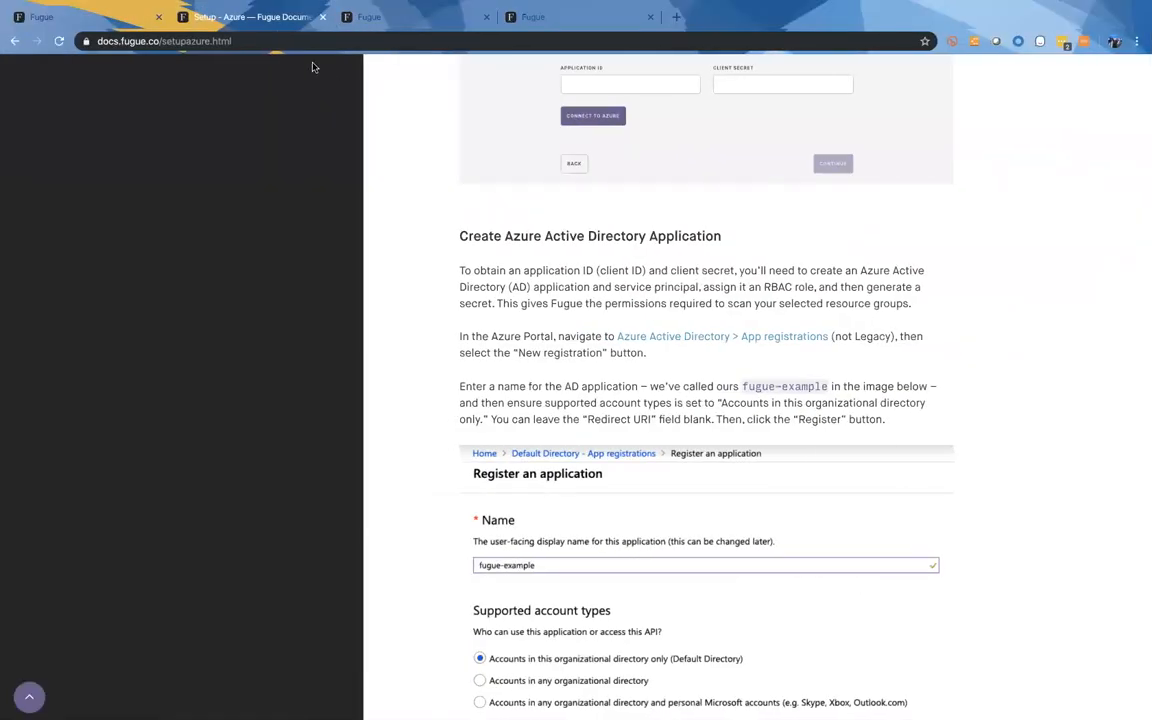
left_click(348, 17)
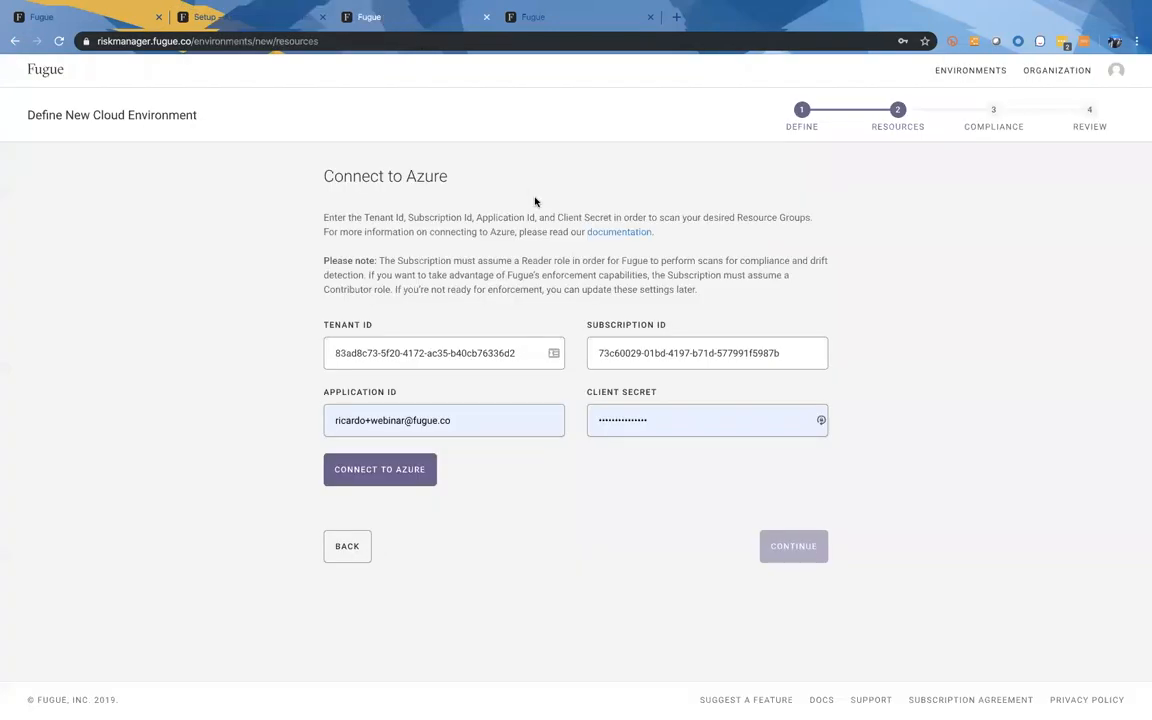
left_click(458, 420)
key("super+a")
key("BackSpace")
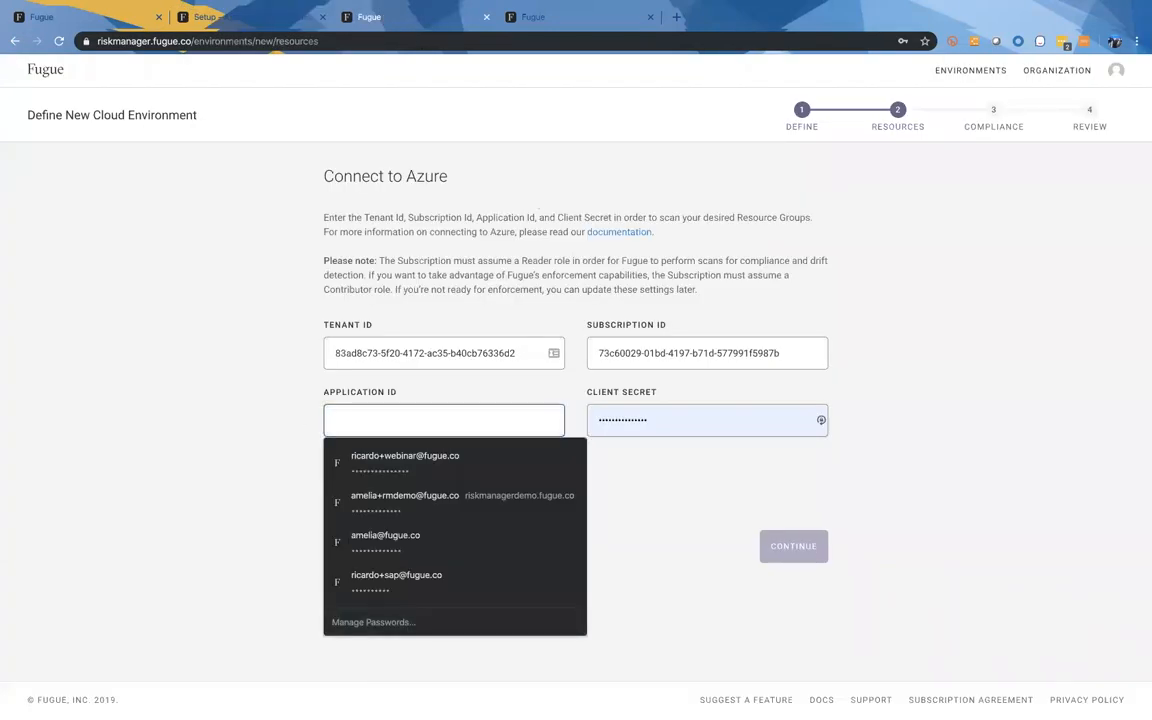
key("super+v")
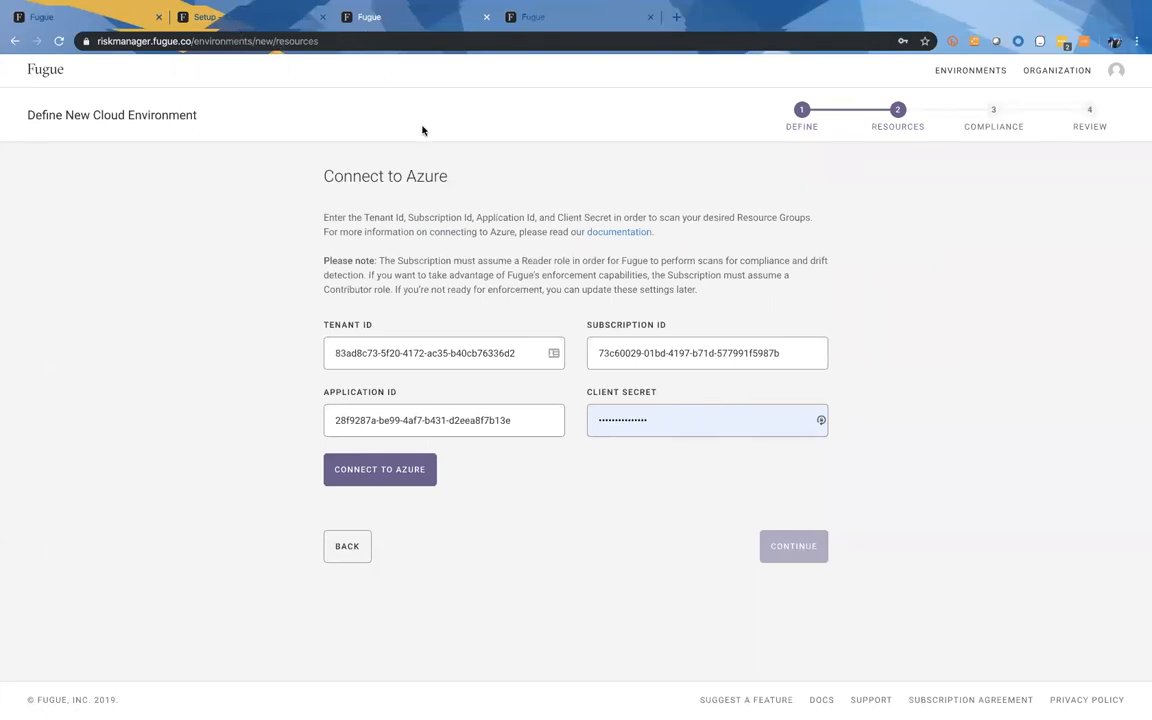
Switch to the Azure portal and open Access control (IAM) for the first recent subscription
key("ctrl+Right")
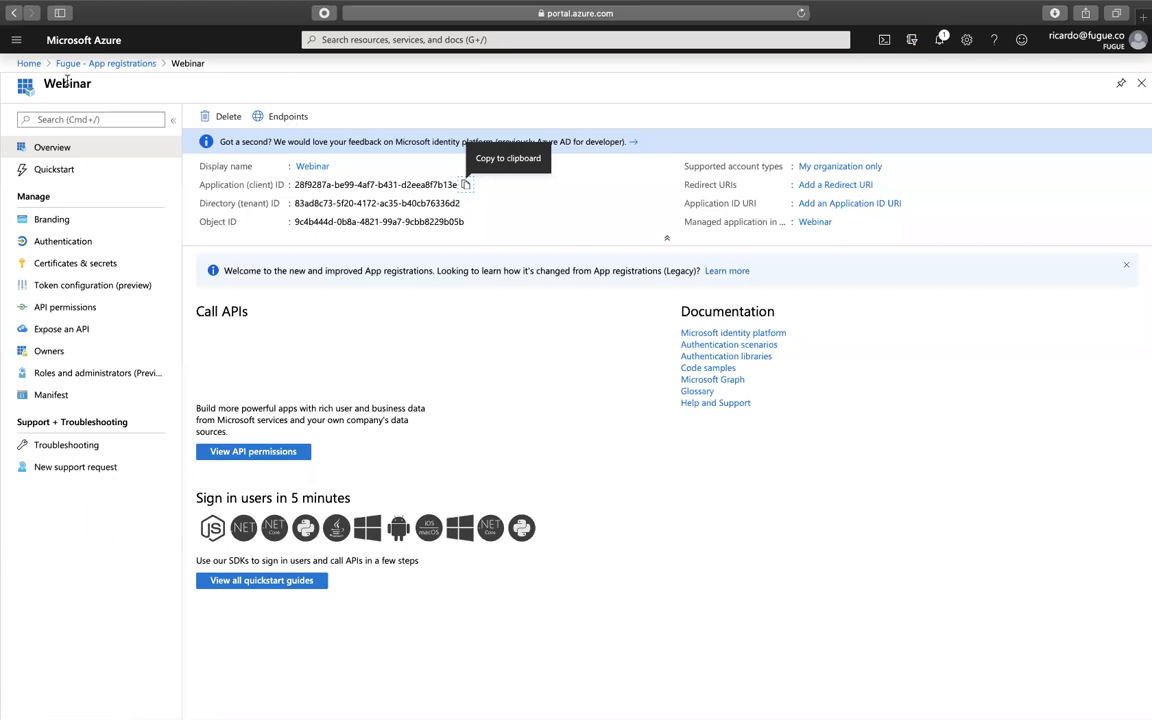
left_click(29, 64)
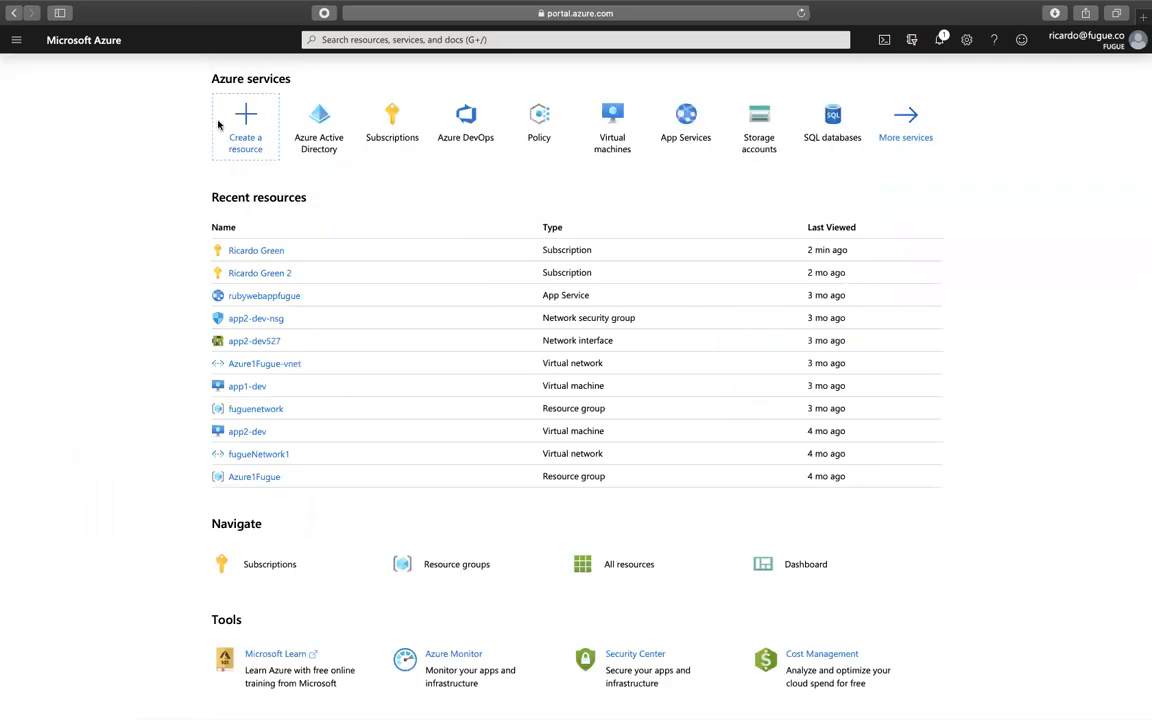
left_click(253, 251)
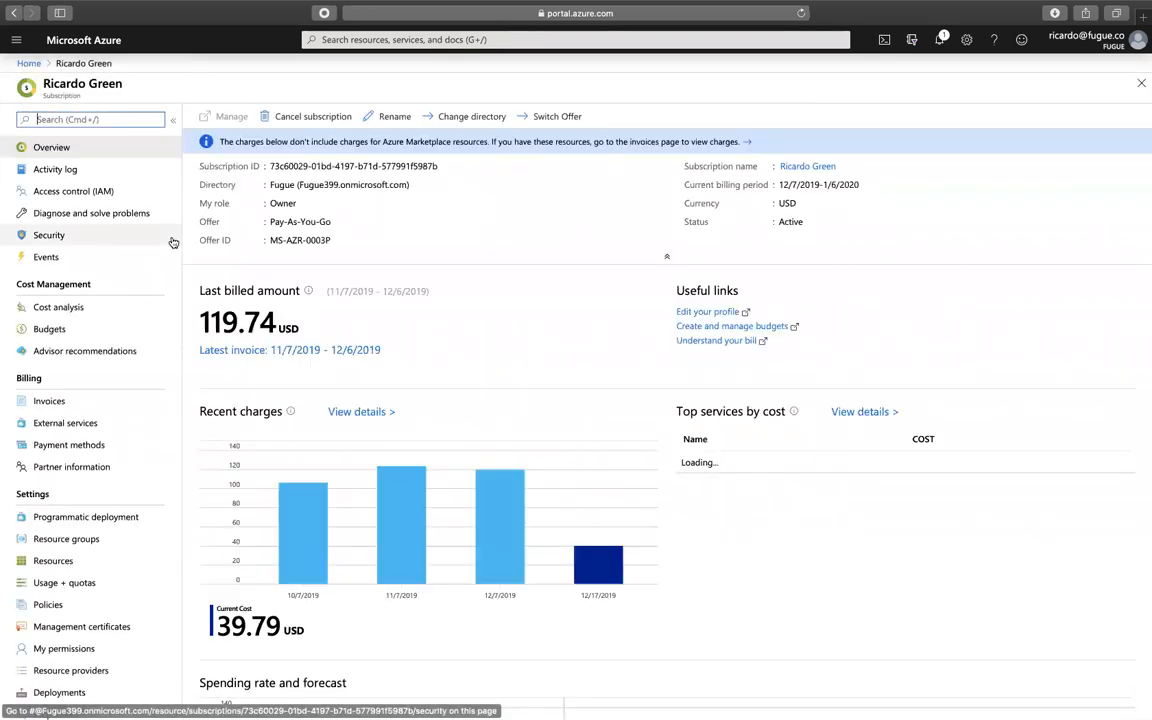
left_click(58, 192)
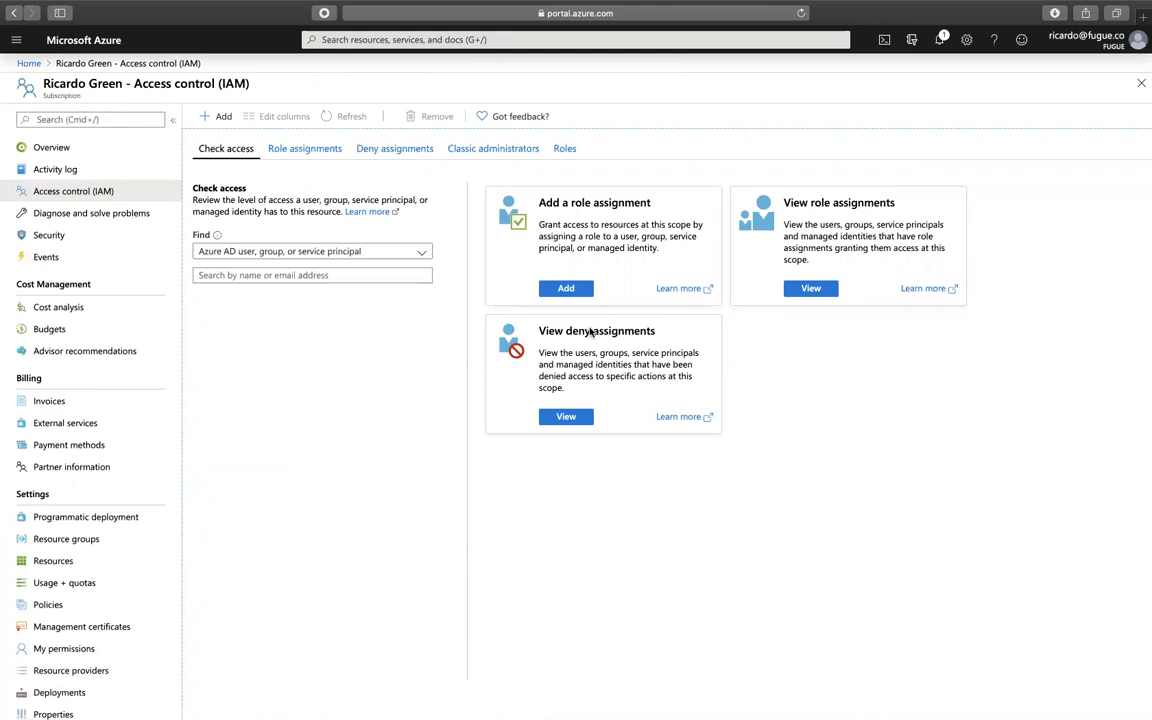
Start a role assignment with the Reader role, search for "web" and select the Webinar application as member
left_click(566, 289)
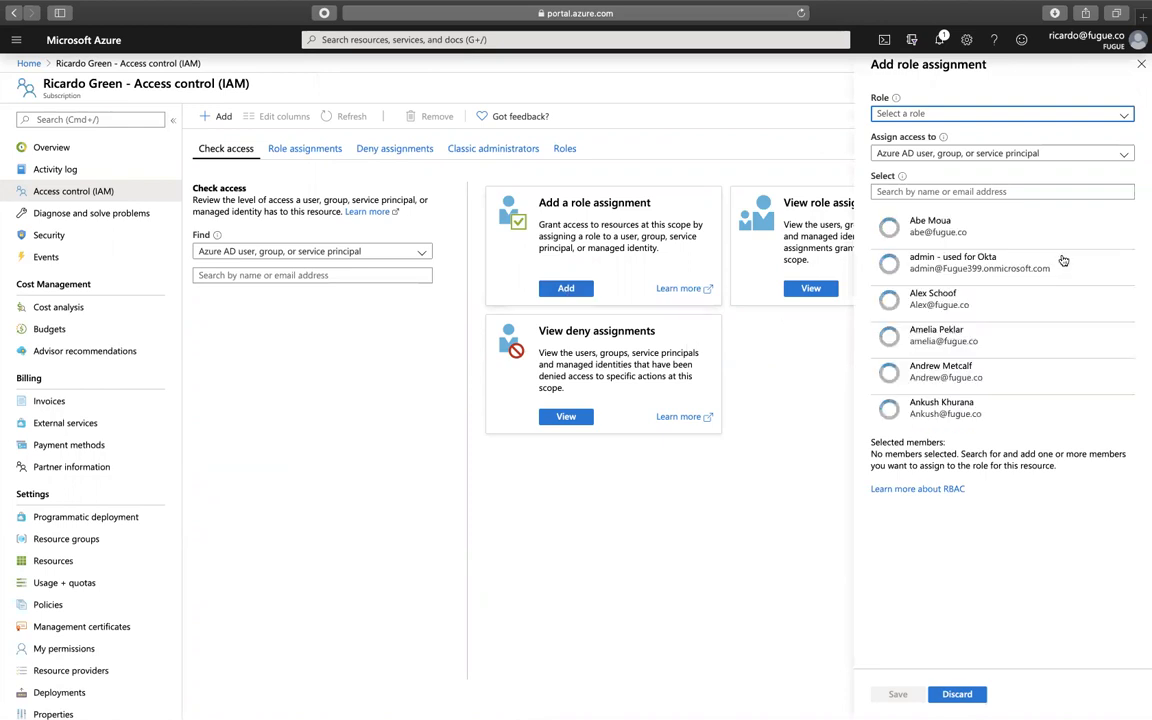
left_click(995, 114)
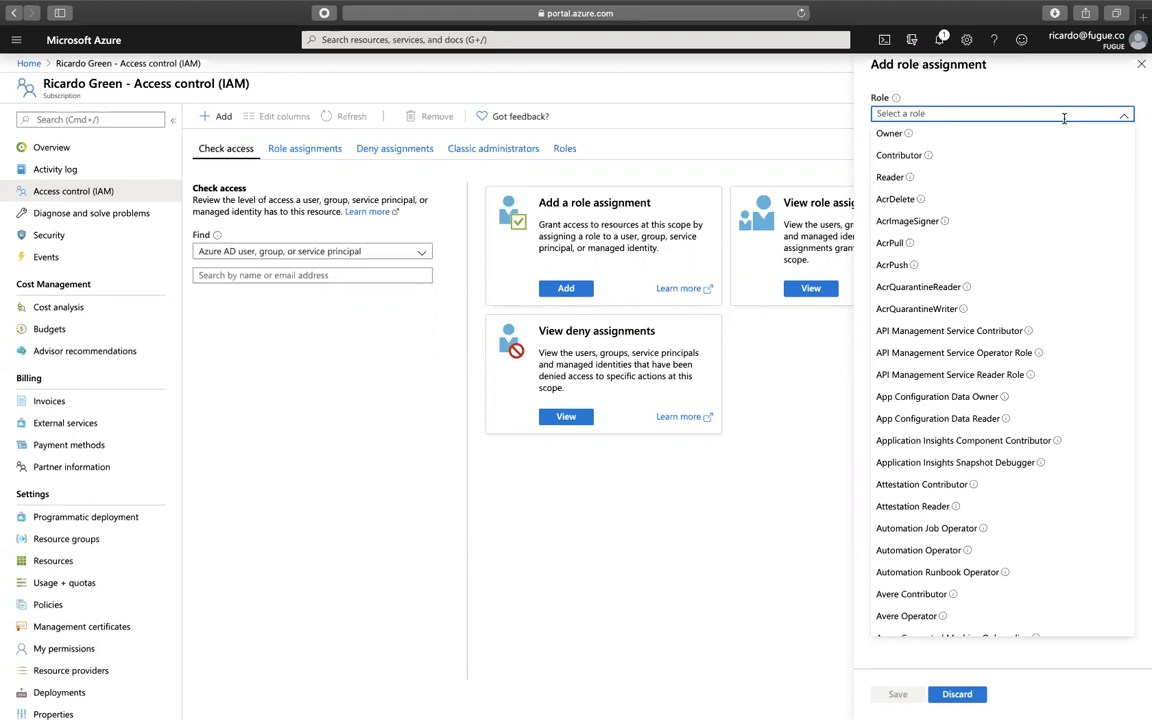
left_click(993, 180)
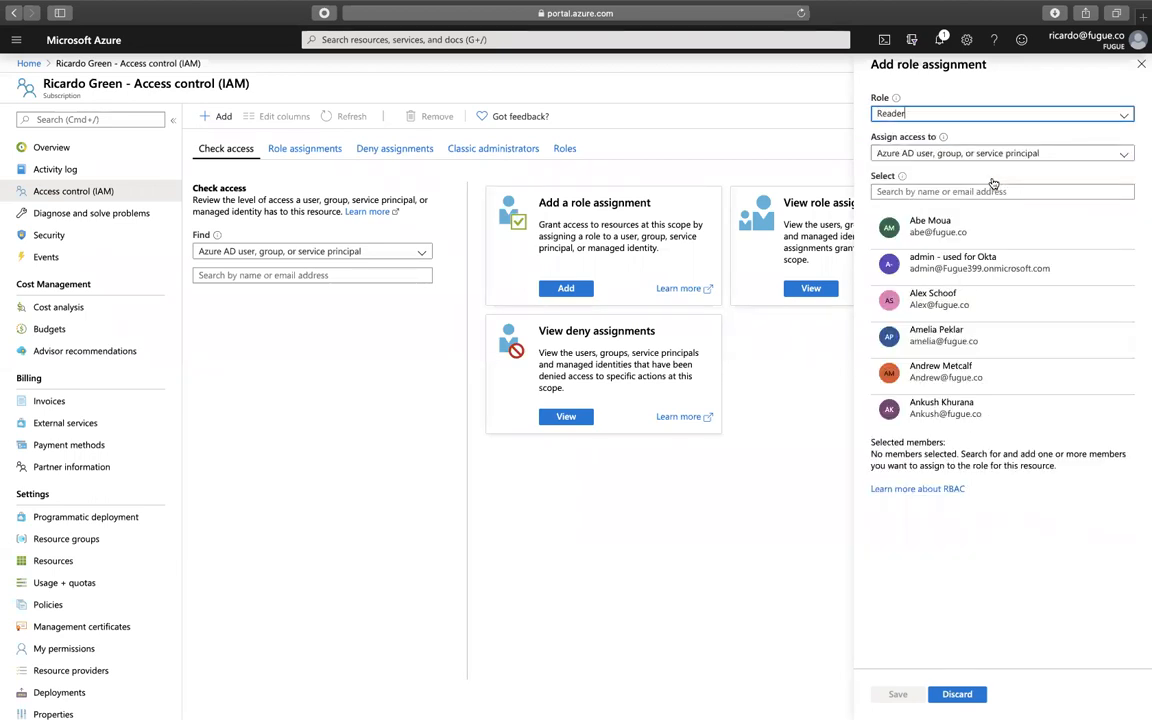
left_click(951, 191)
type("we")
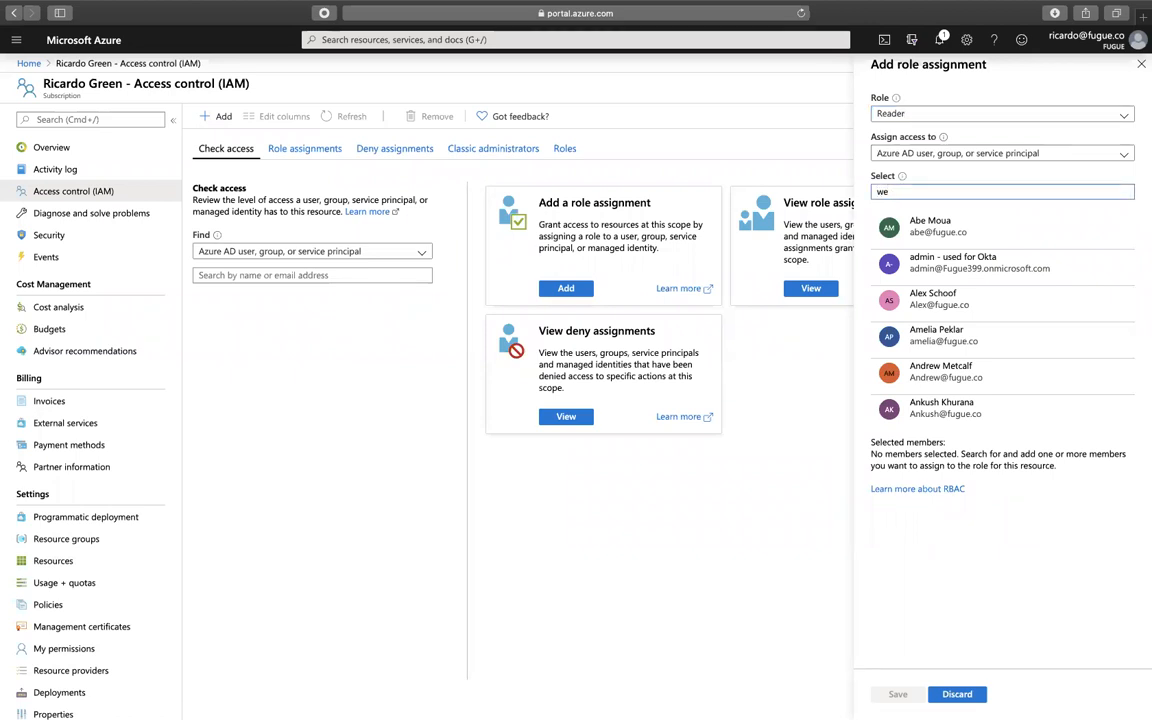
type("b")
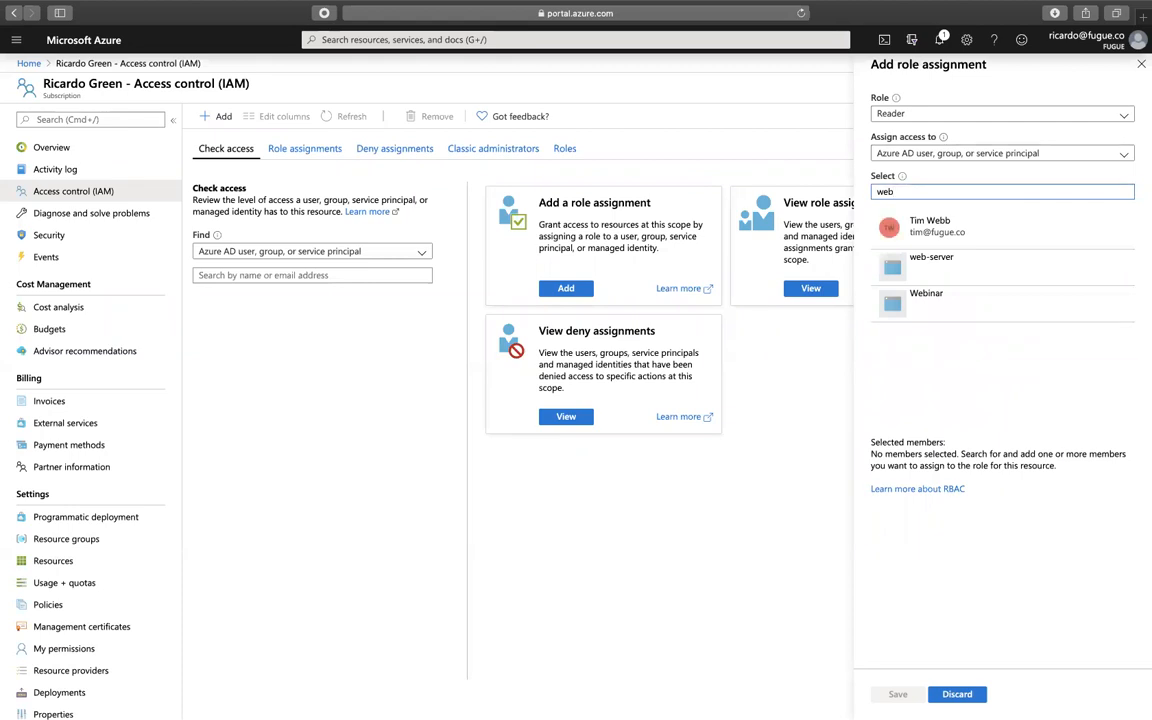
left_click(983, 305)
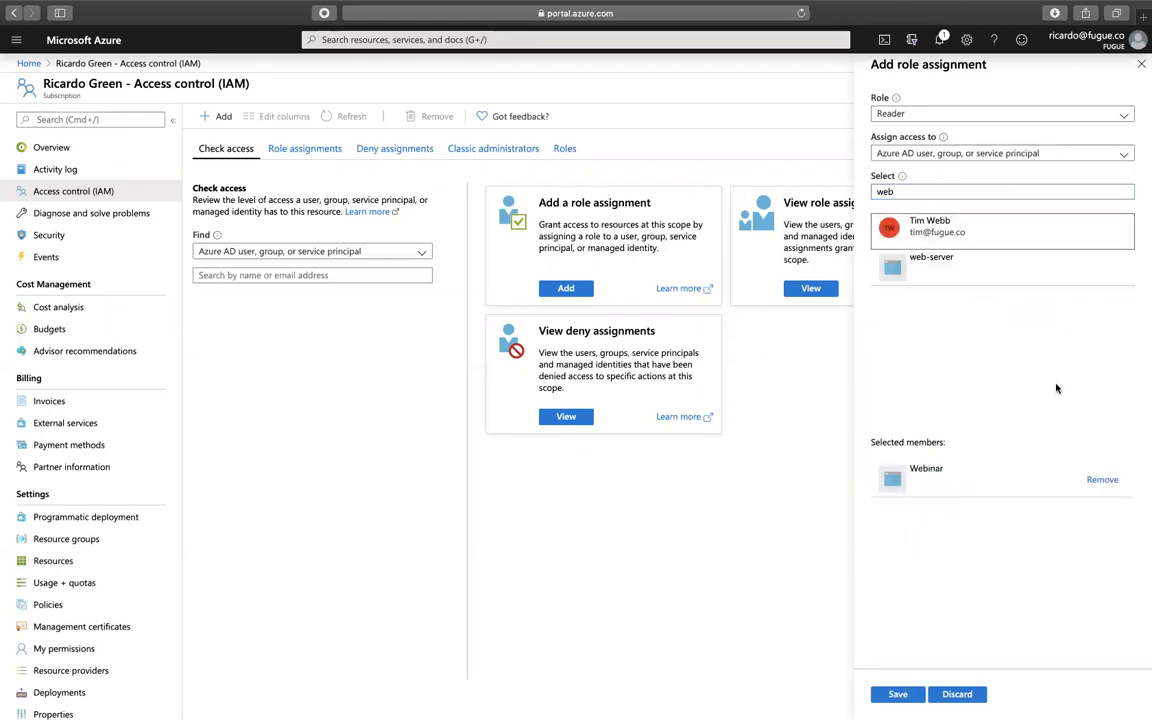
Search the members for "webinar", pick the Webinar application again and save the role assignment
left_click(952, 192)
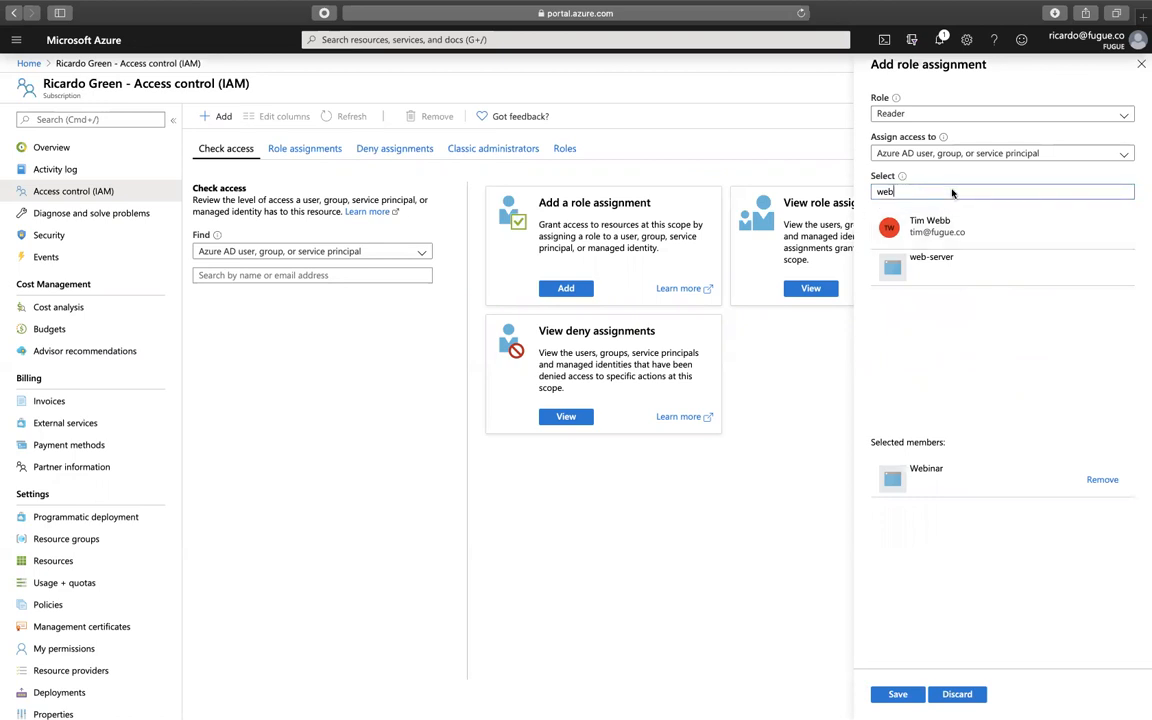
key("BackSpace")
key("BackSpace")
key("BackSpace")
type("webinar")
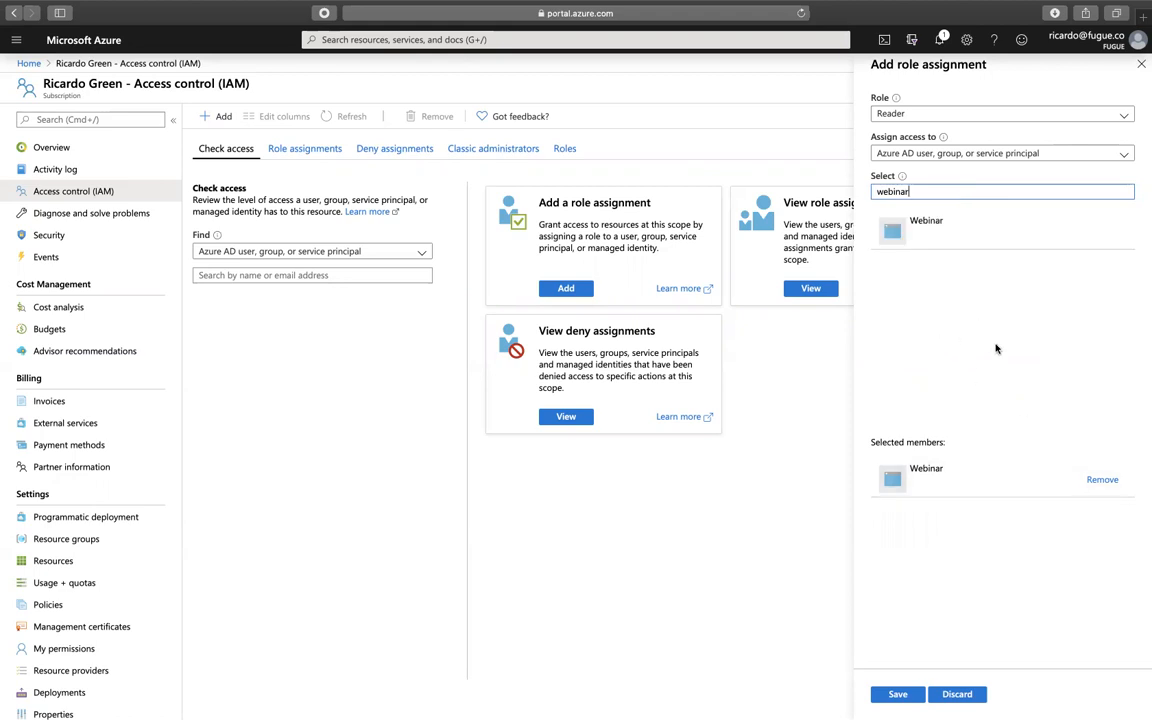
left_click(946, 239)
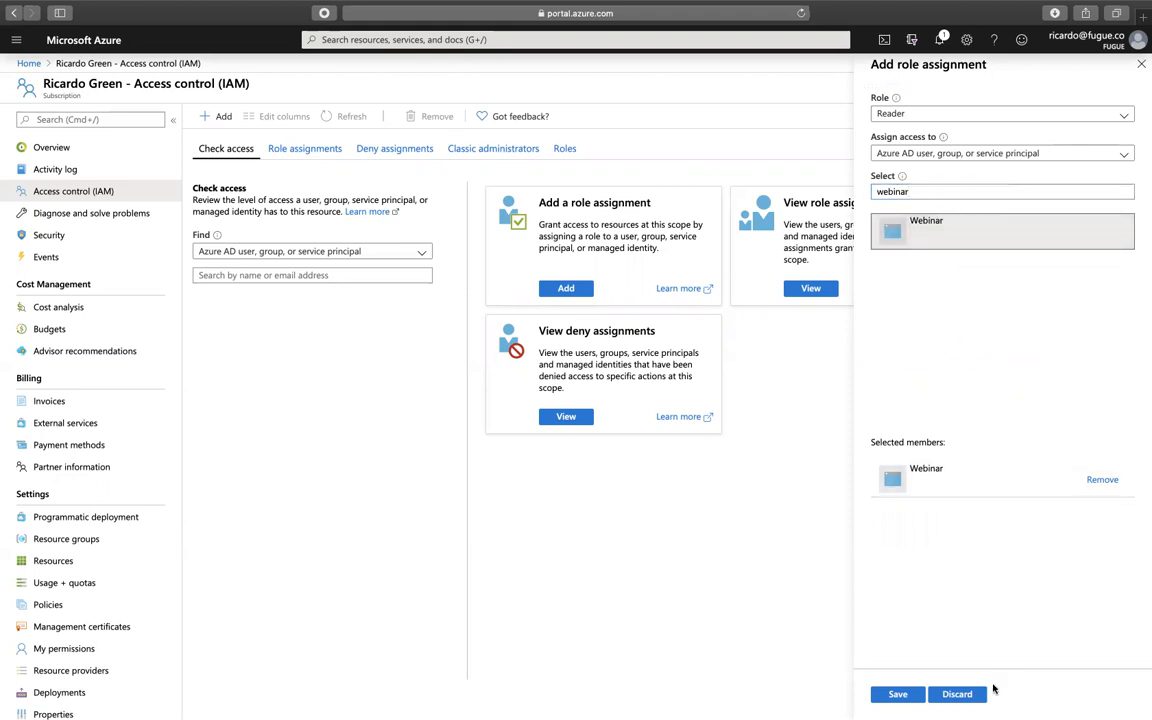
left_click(897, 694)
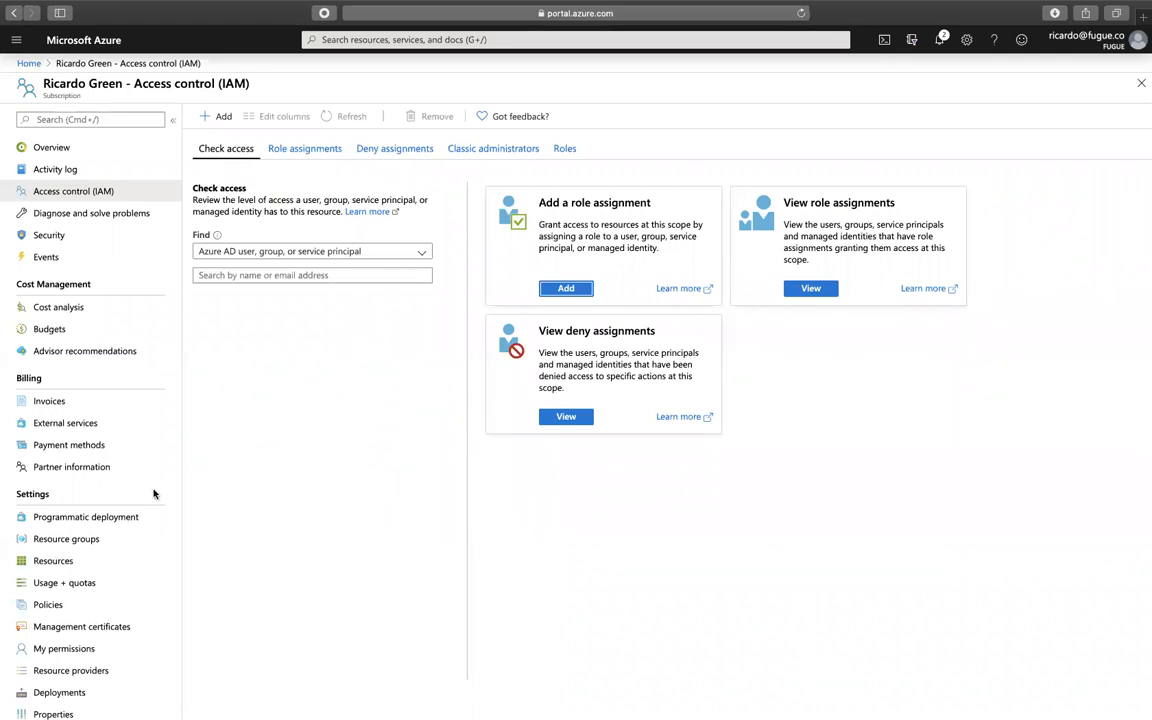
Search the portal for "app regis", open App registrations and show the Webinar application's Certificates & secrets
left_click(114, 119)
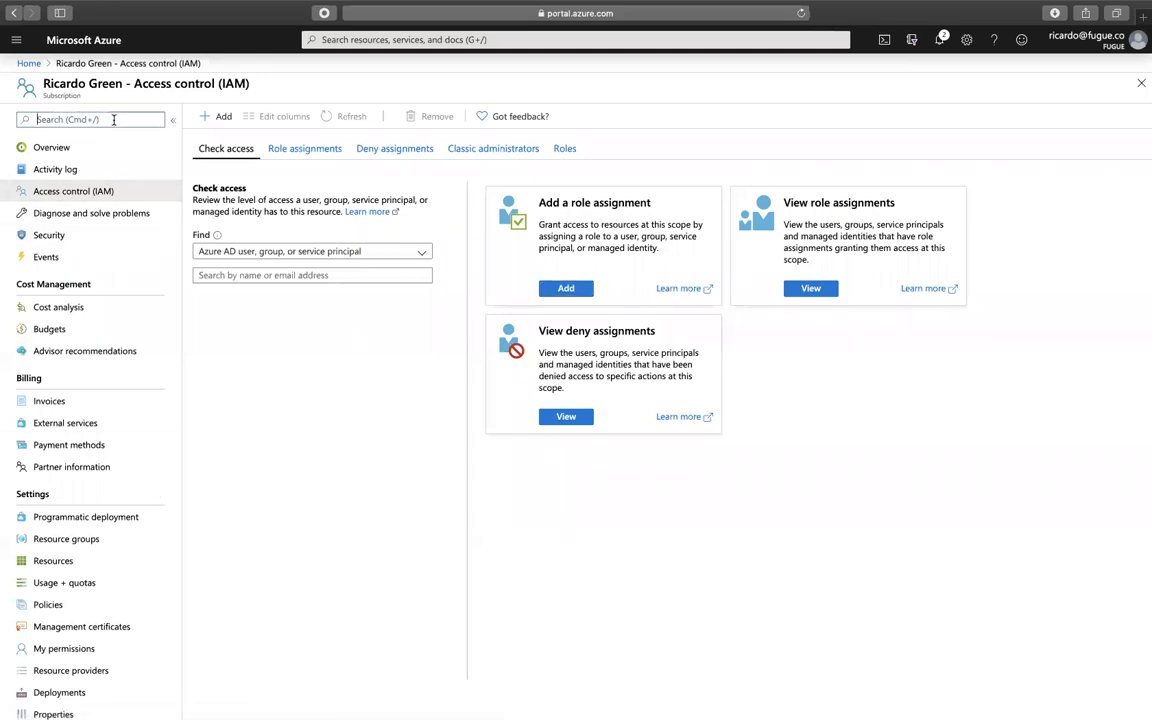
type("app registration")
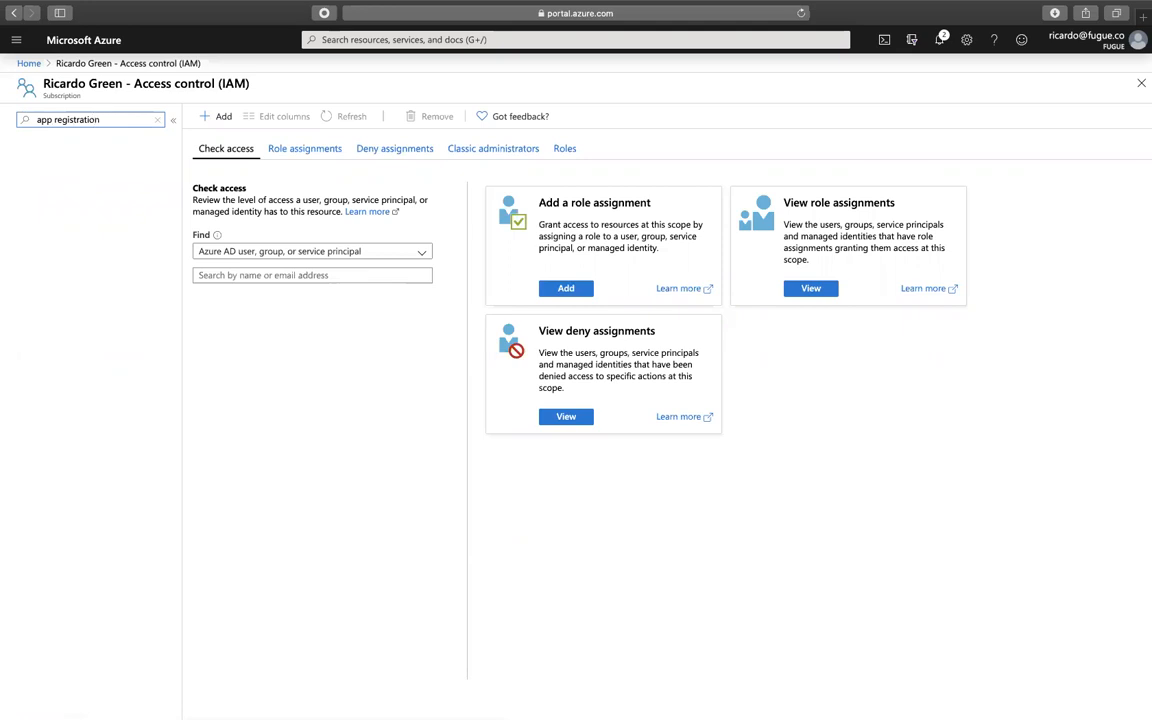
left_click(327, 40)
type("app regis")
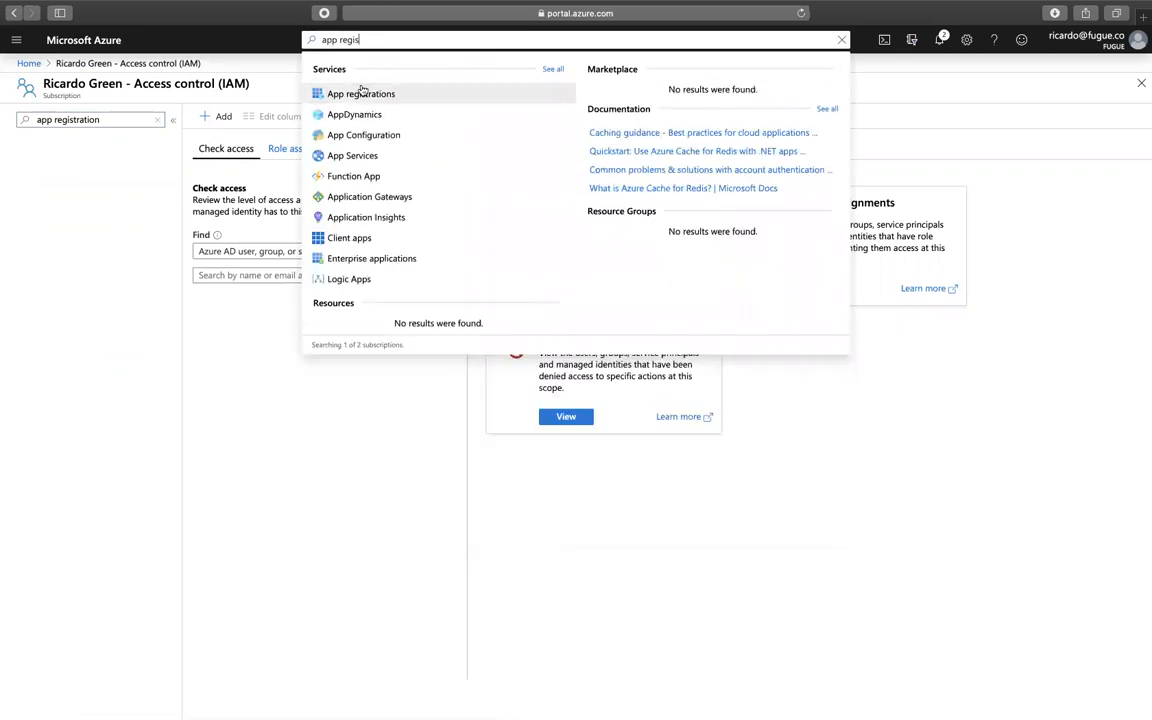
left_click(355, 93)
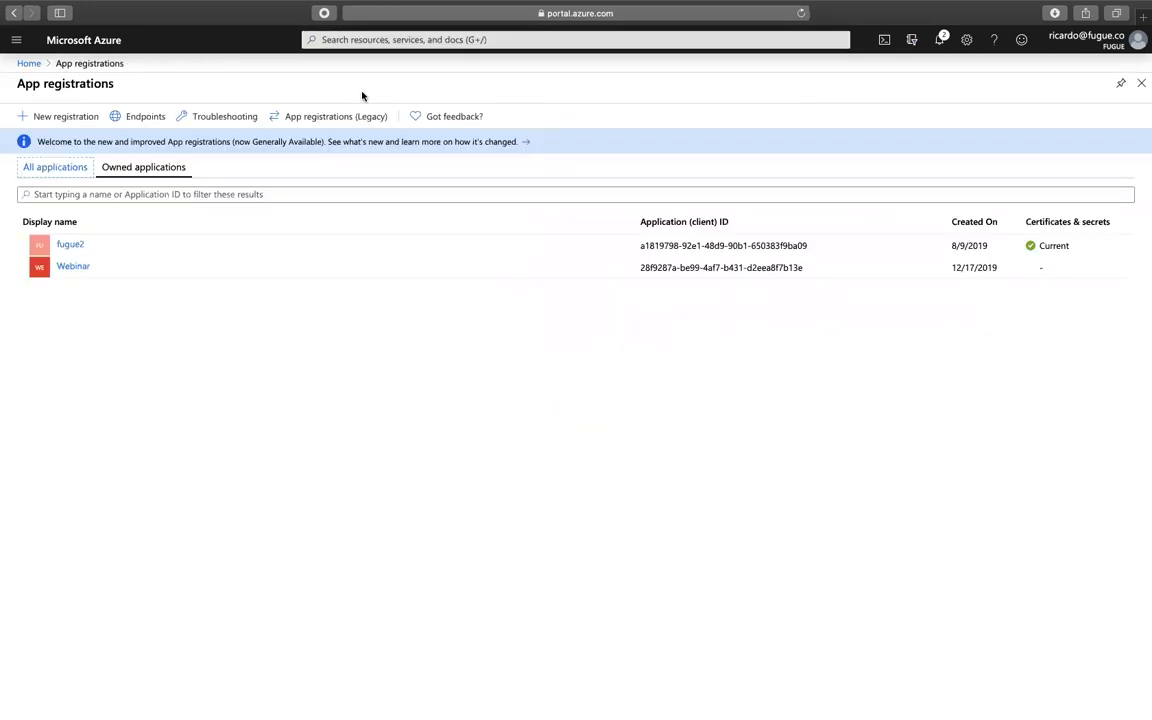
left_click(73, 267)
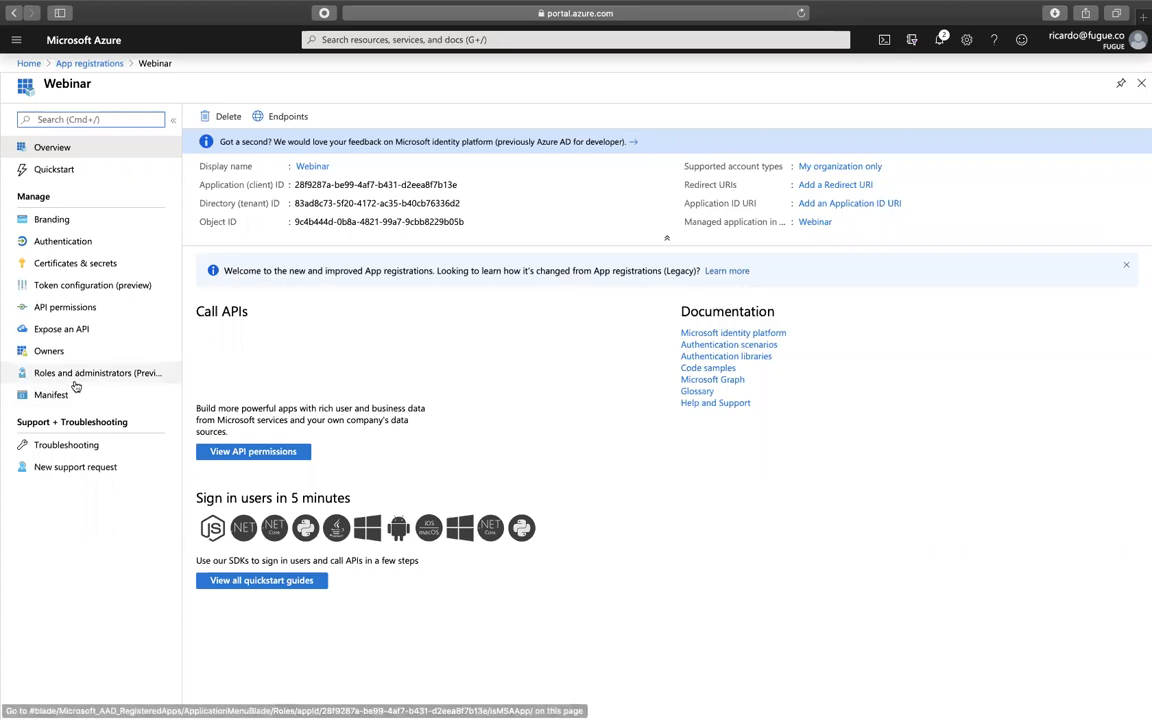
left_click(52, 263)
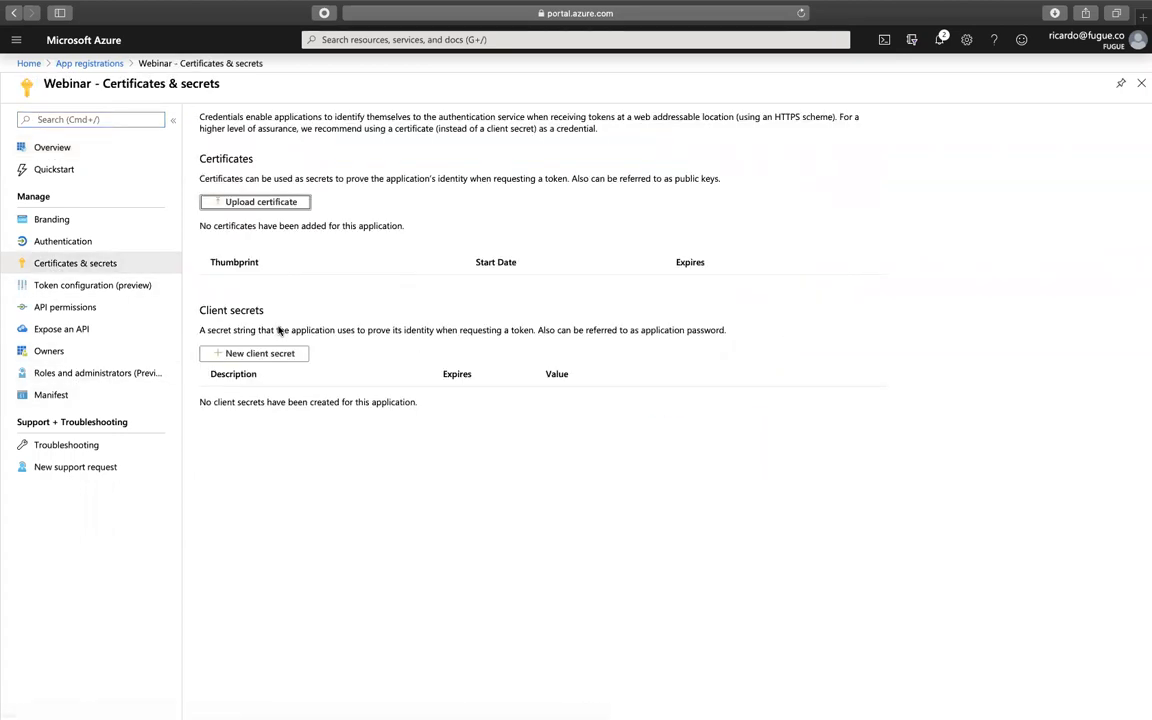
Create a client secret described as "Webinar Secret" for the Webinar application and copy its value
left_click(244, 355)
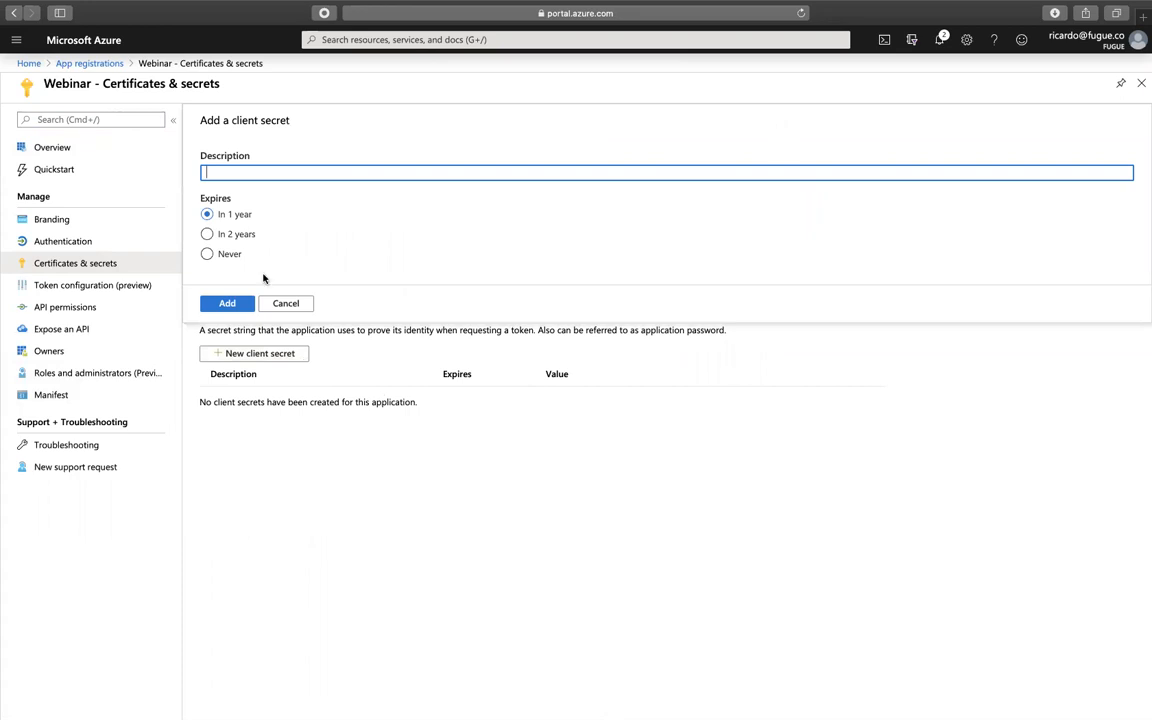
type("Webinar Secret")
left_click(232, 304)
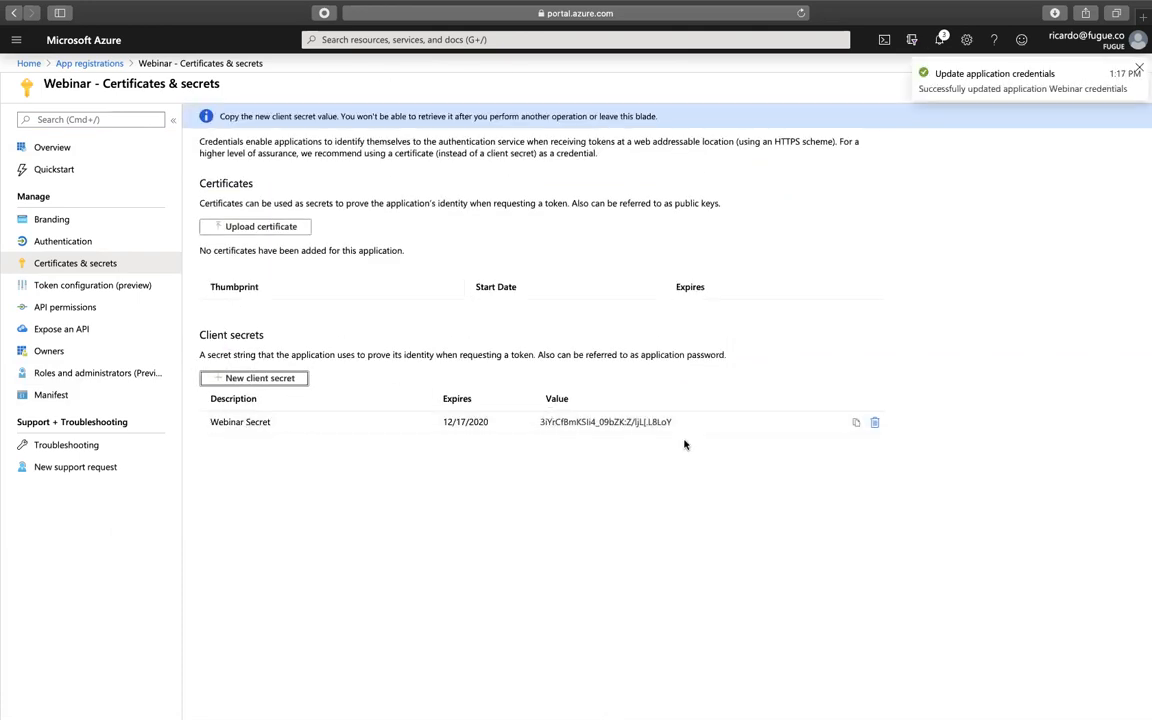
left_click(857, 424)
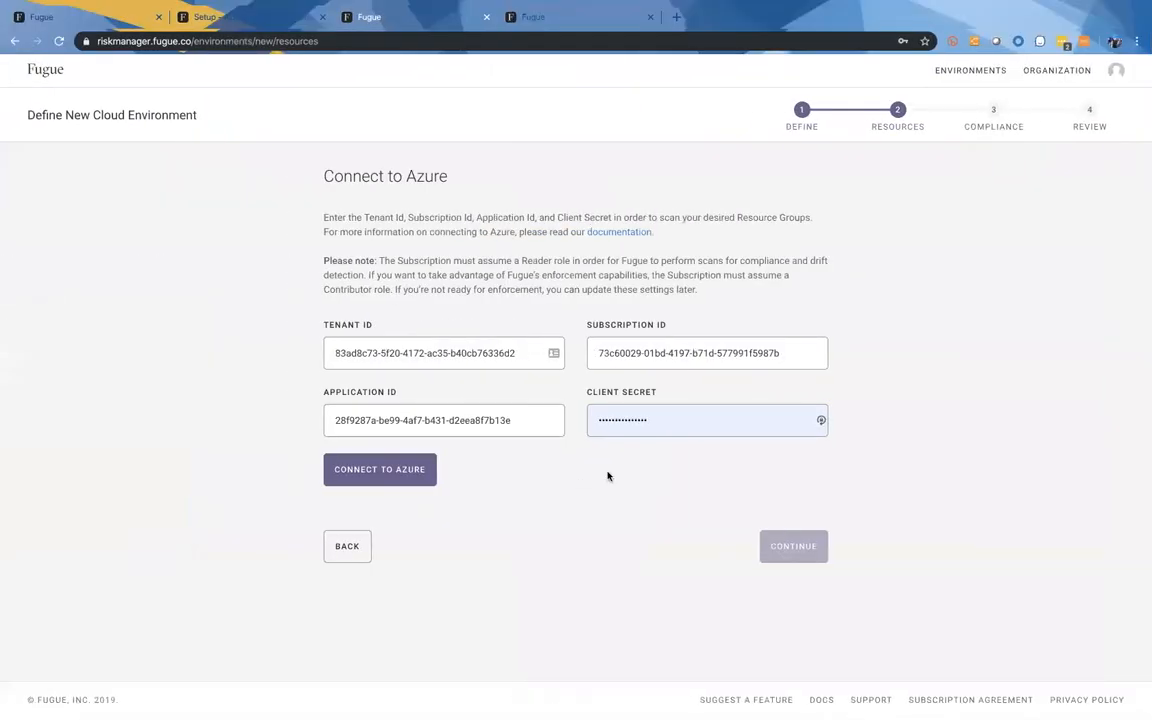
Switch to Fugue's Connect to Azure form, replace the Client Secret with the copied secret and connect to Azure
left_click(662, 421)
key("super+a")
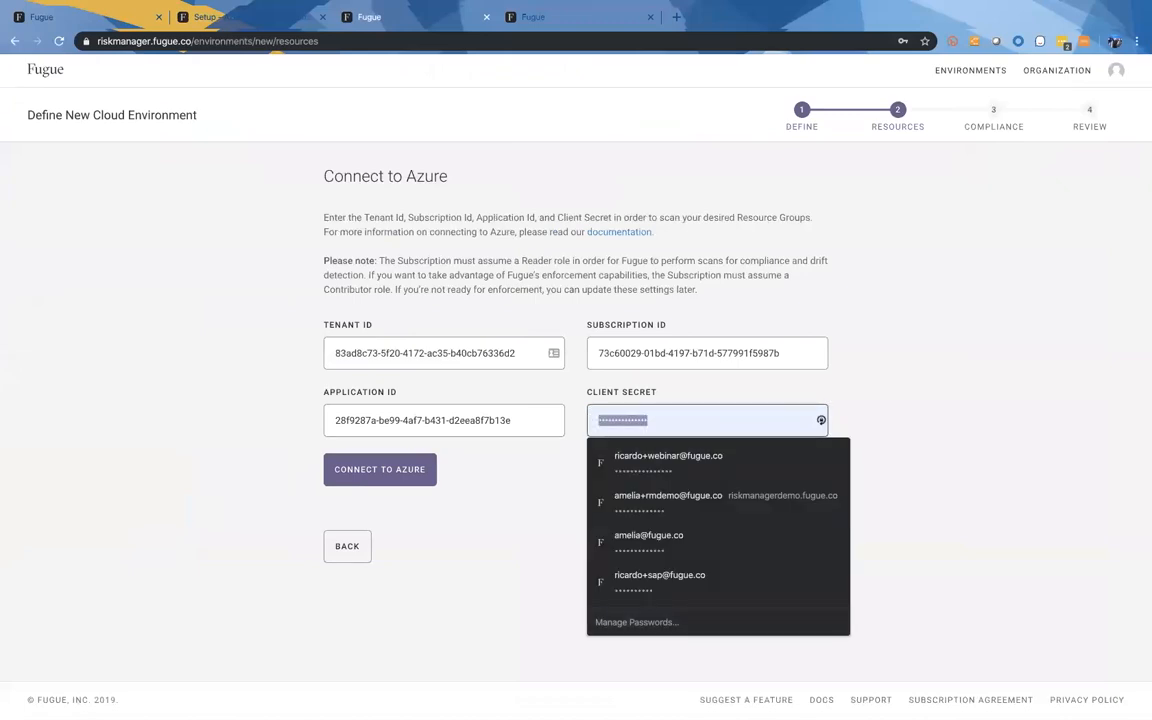
key("BackSpace")
key("super+v")
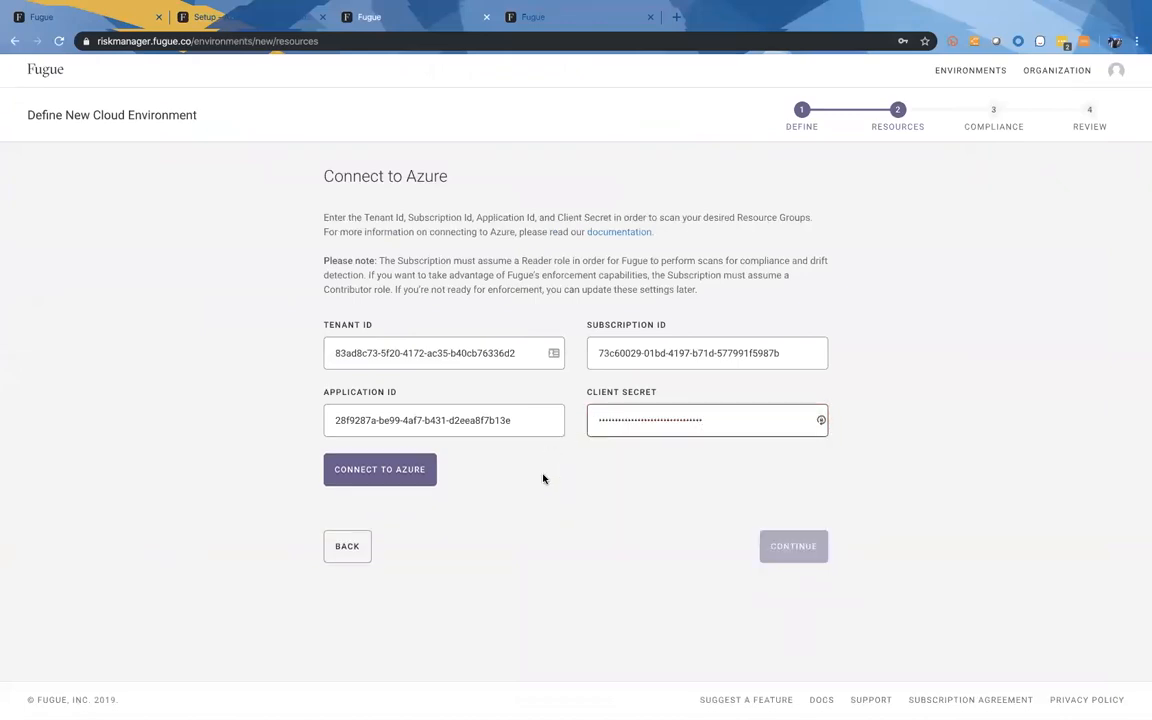
left_click(357, 476)
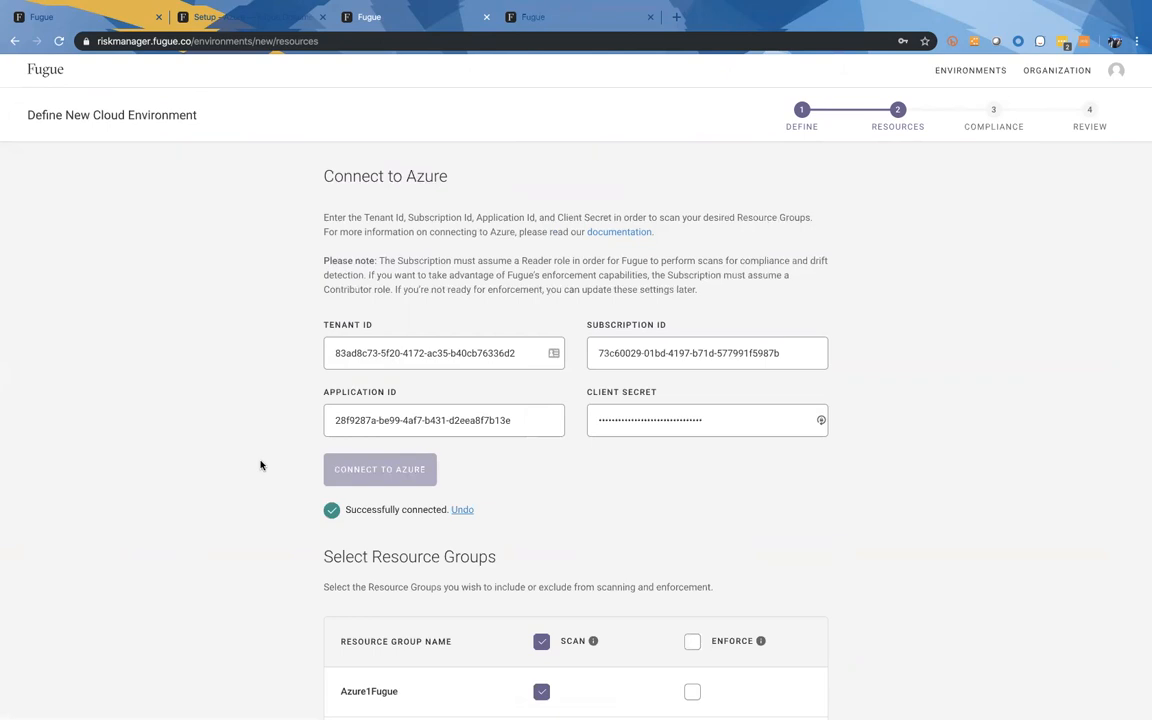
Review the Azure setup documentation's sections on assigning an RBAC role and generating a client secret
left_click(230, 20)
scroll(893, 501, "down", 2)
scroll(893, 501, "down", 9)
scroll(893, 501, "down", 6)
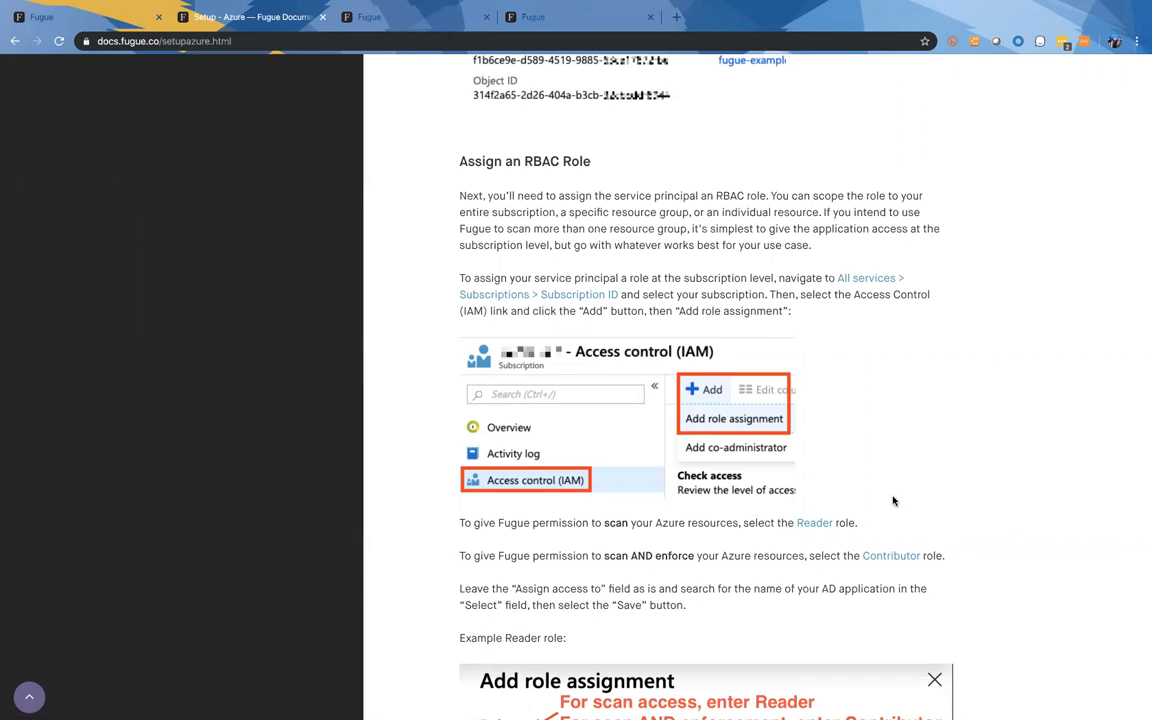
scroll(893, 501, "down", 6)
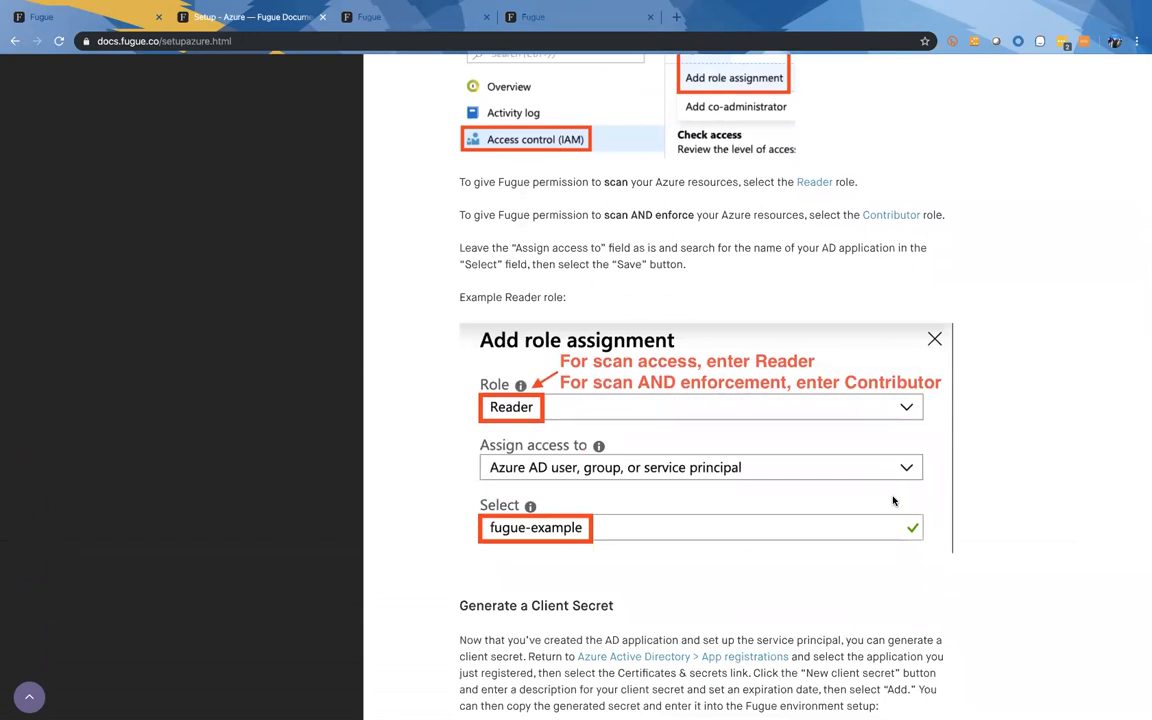
scroll(893, 501, "down", 6)
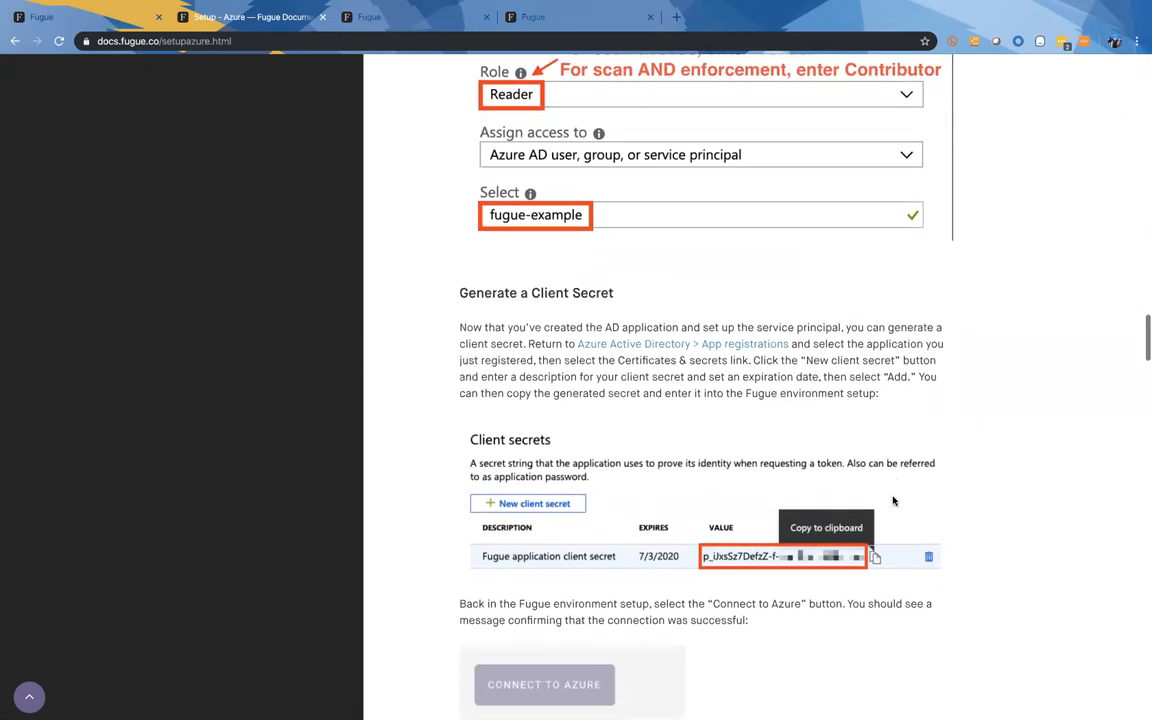
Return to the environment setup, turn Scan off and back on for all resource groups, and continue to Compliance
left_click(401, 23)
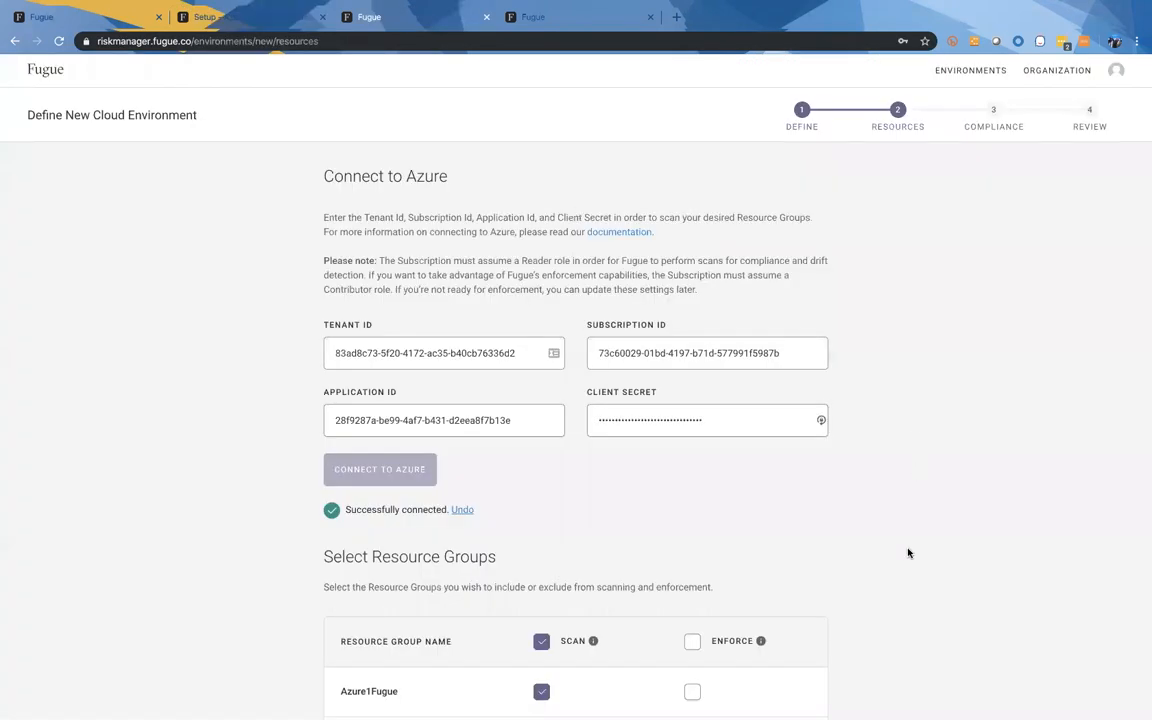
scroll(650, 415, "down", 3)
scroll(650, 416, "down", 1)
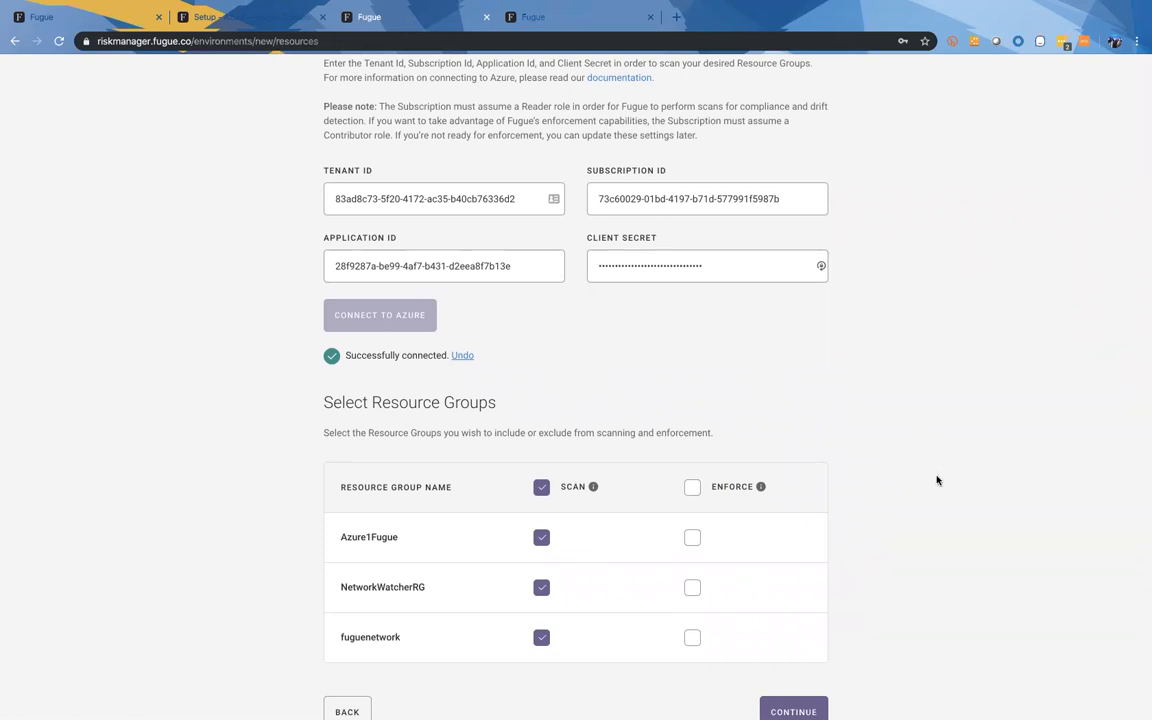
scroll(937, 479, "down", 2)
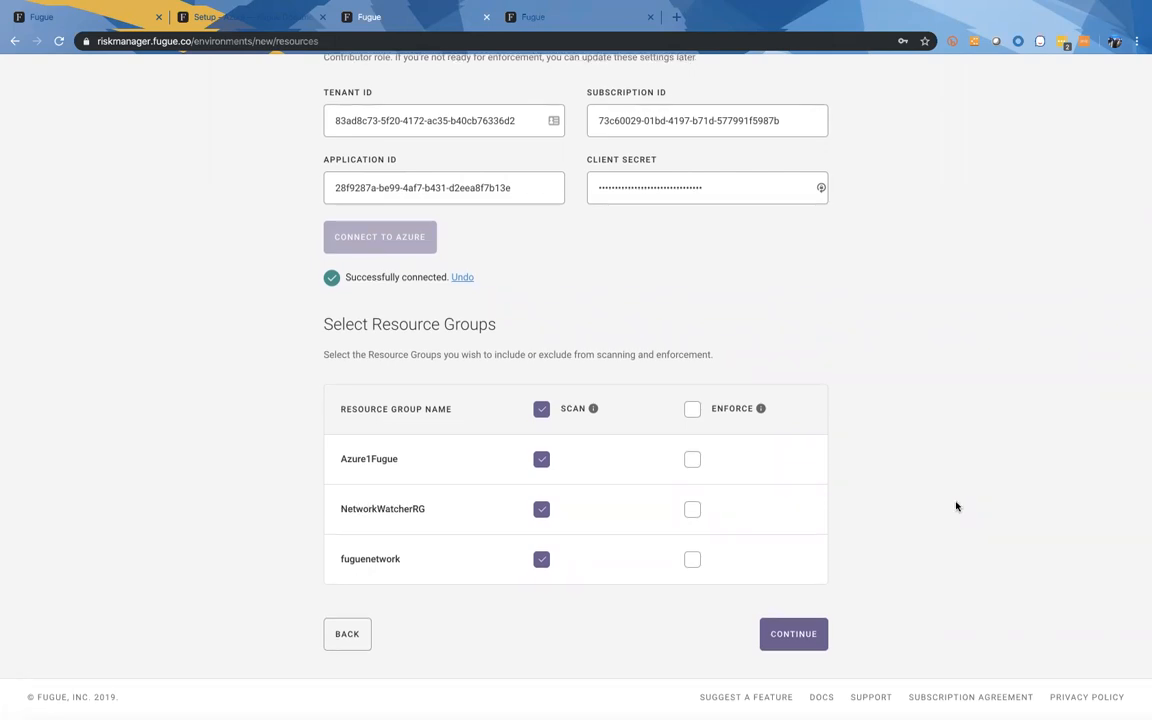
left_click(584, 411)
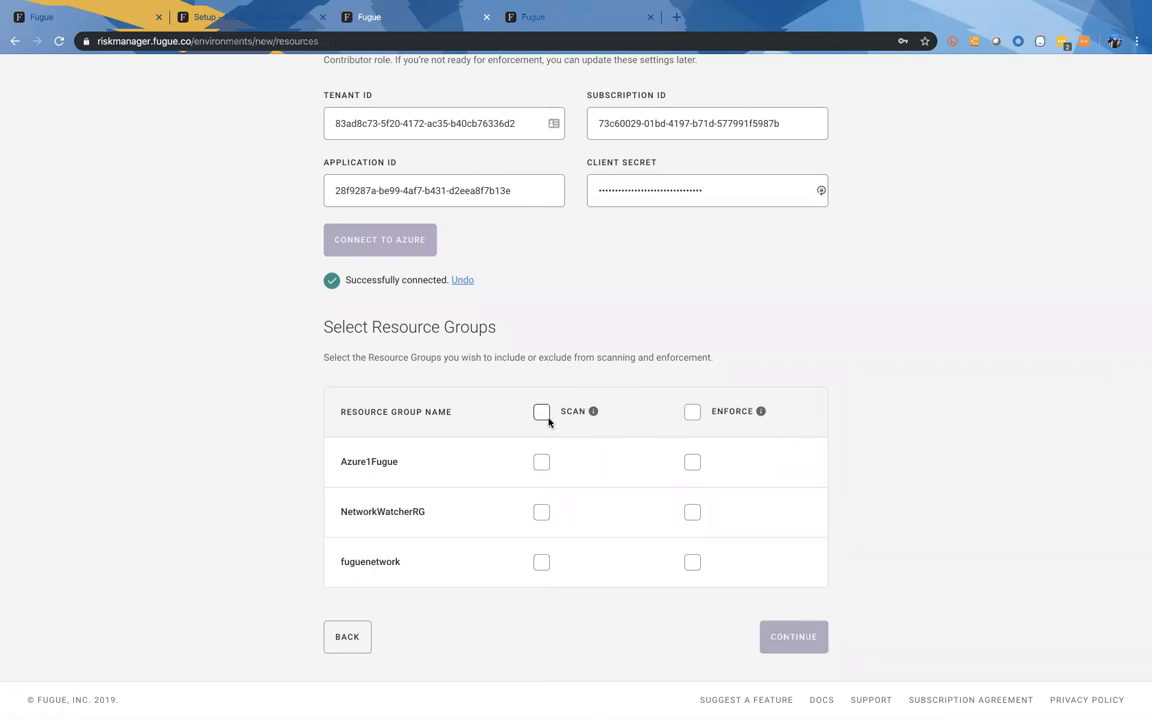
left_click(541, 413)
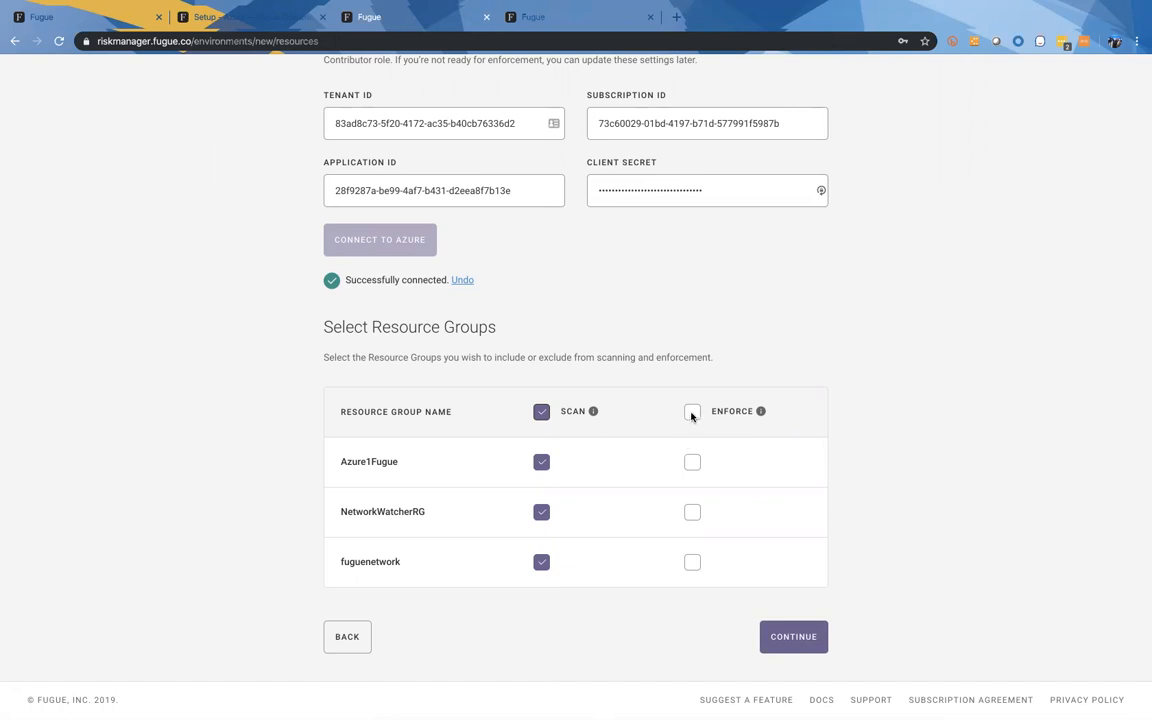
mouse_move(759, 411)
left_click(797, 644)
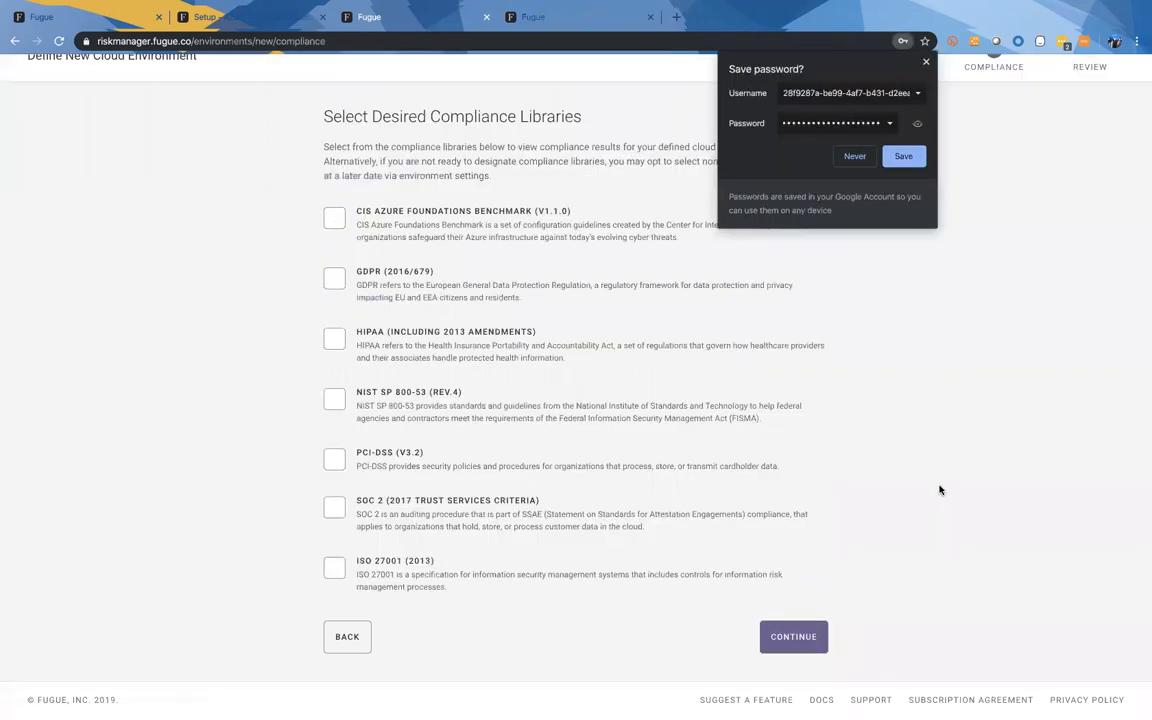
Dismiss the save-password prompt, select the CIS Azure Foundations Benchmark (v1.1.0) library, and approve the environment to begin its initial scan
left_click(923, 62)
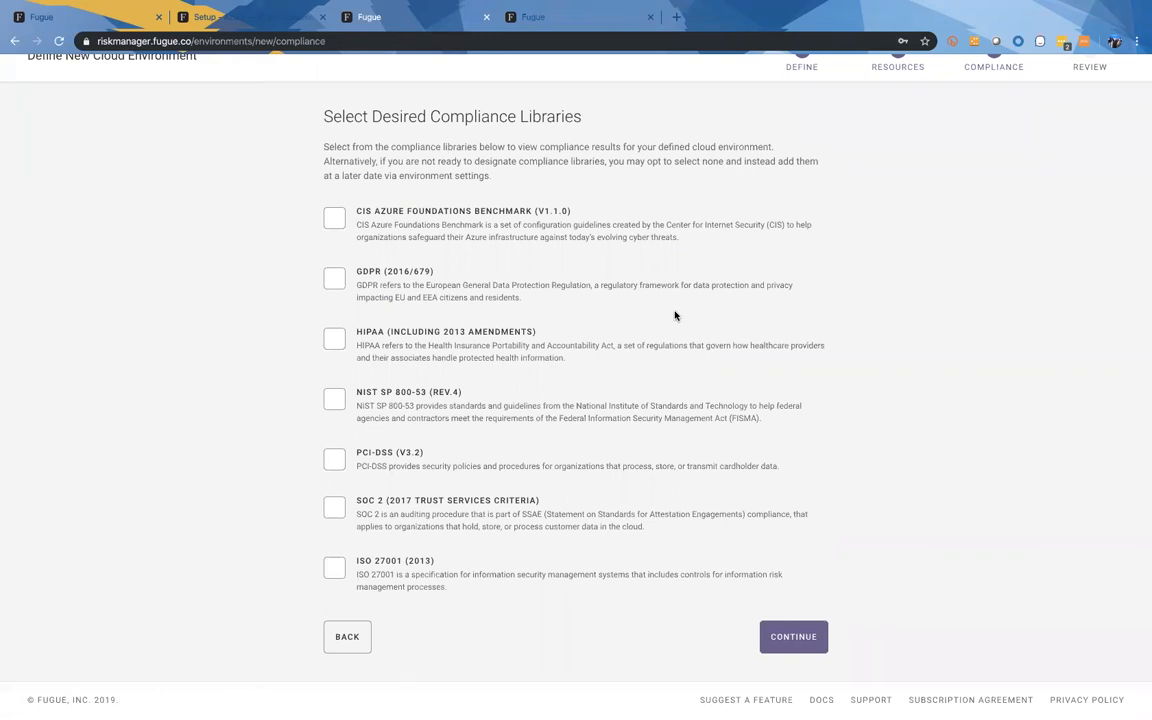
left_click(334, 218)
left_click(793, 640)
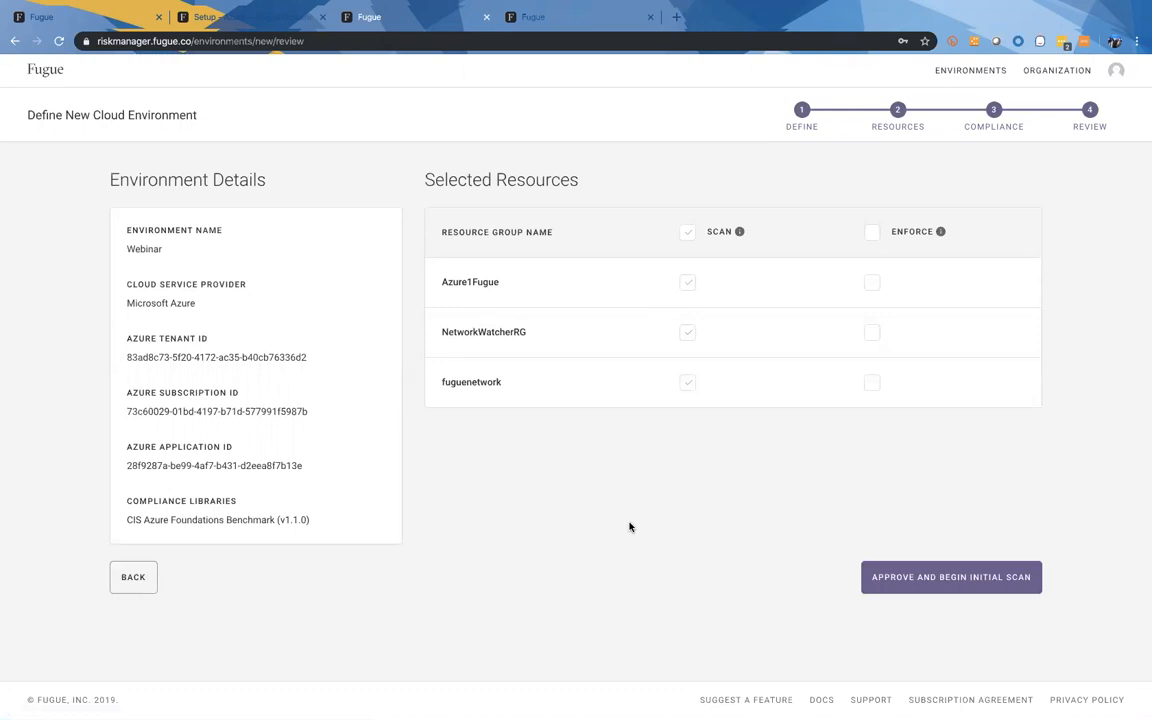
left_click(922, 566)
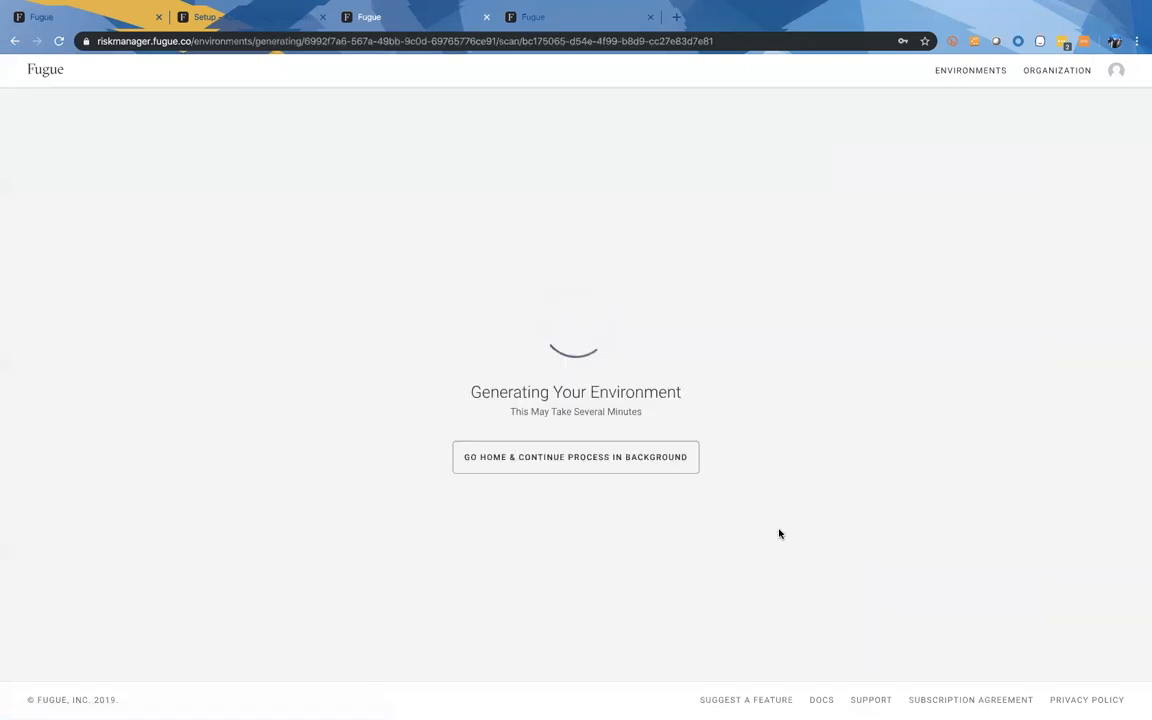
In the organization's group settings, try giving the Analyst group access to the Webinar environment, then cancel the edit
left_click(1067, 74)
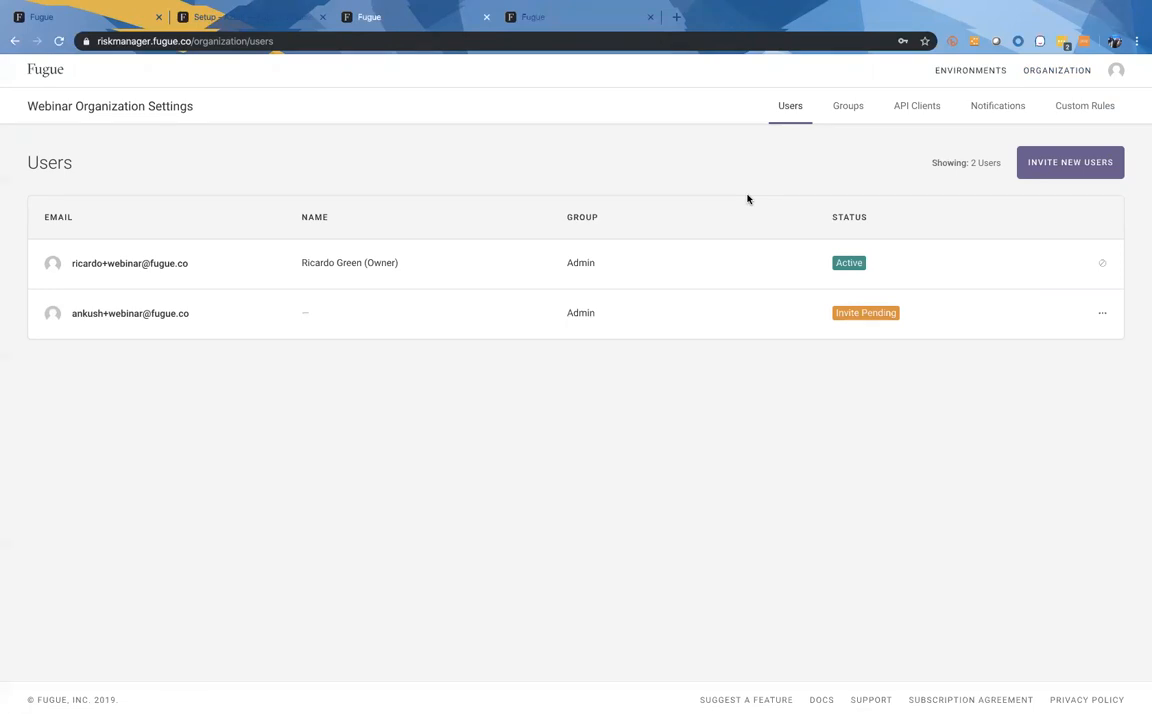
left_click(848, 107)
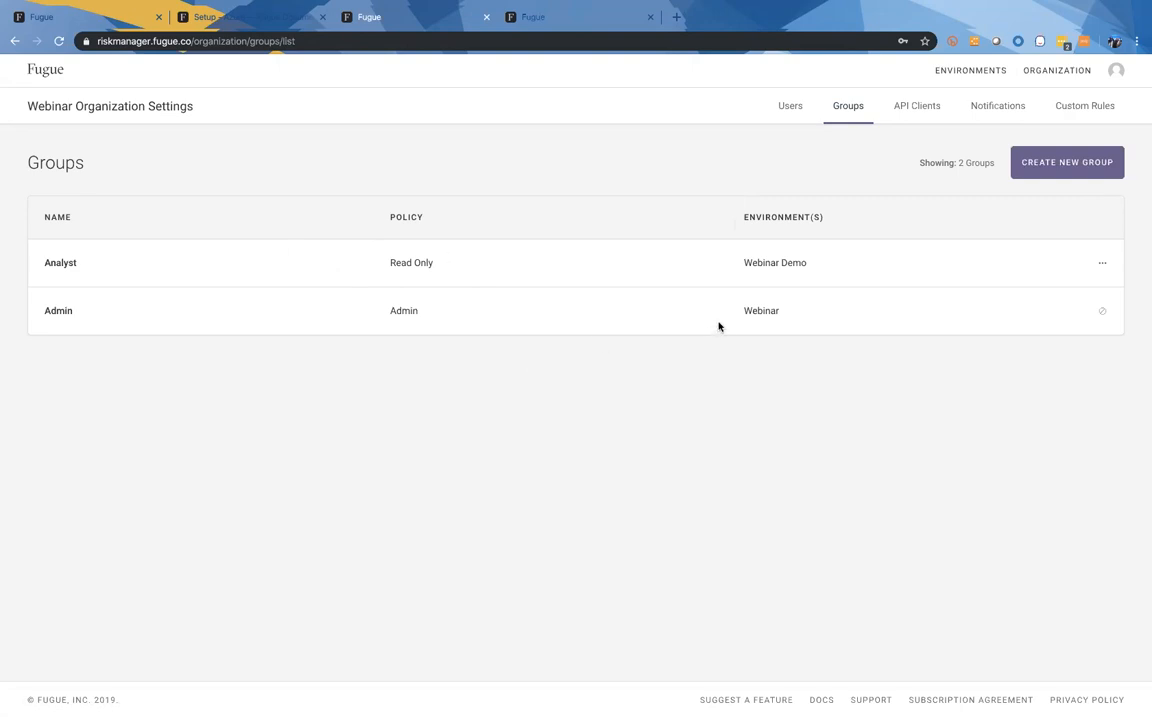
left_click(1103, 265)
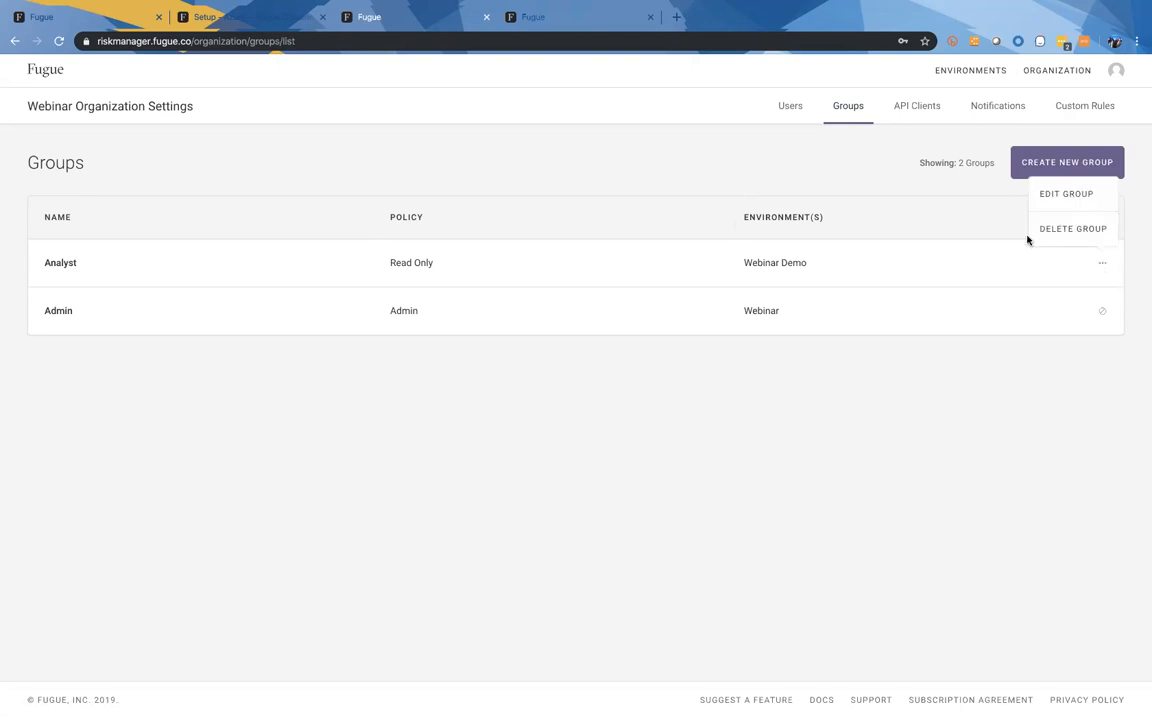
left_click(1067, 191)
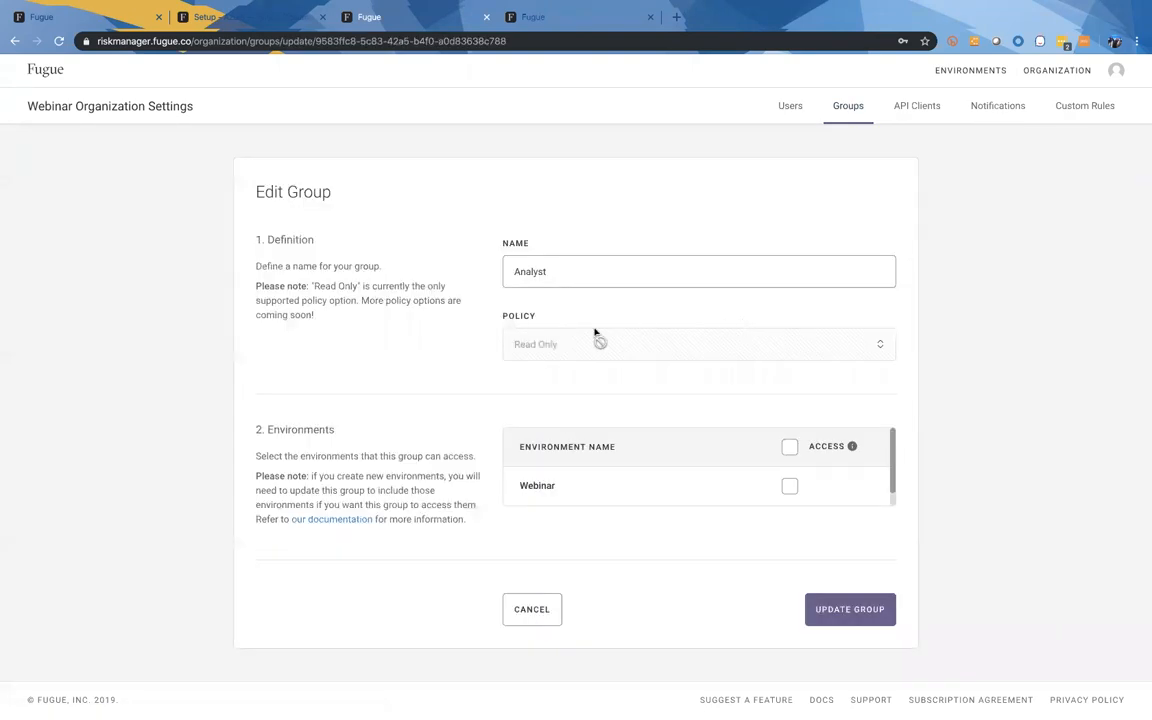
left_click(789, 485)
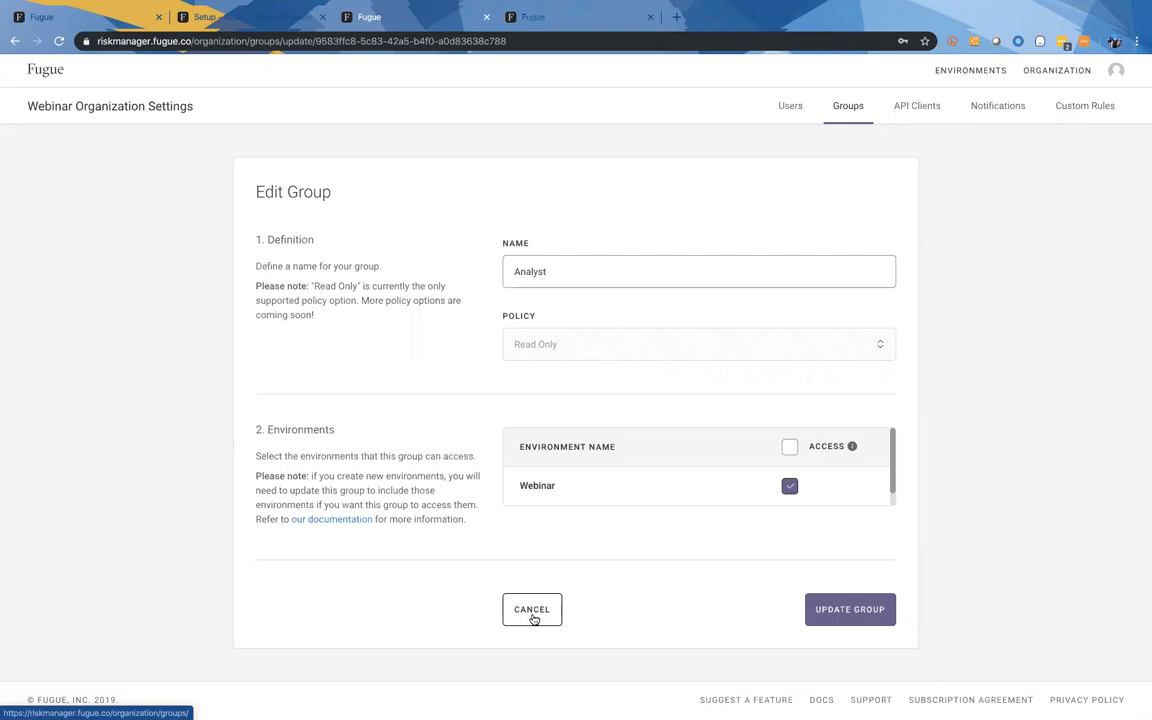
left_click(533, 617)
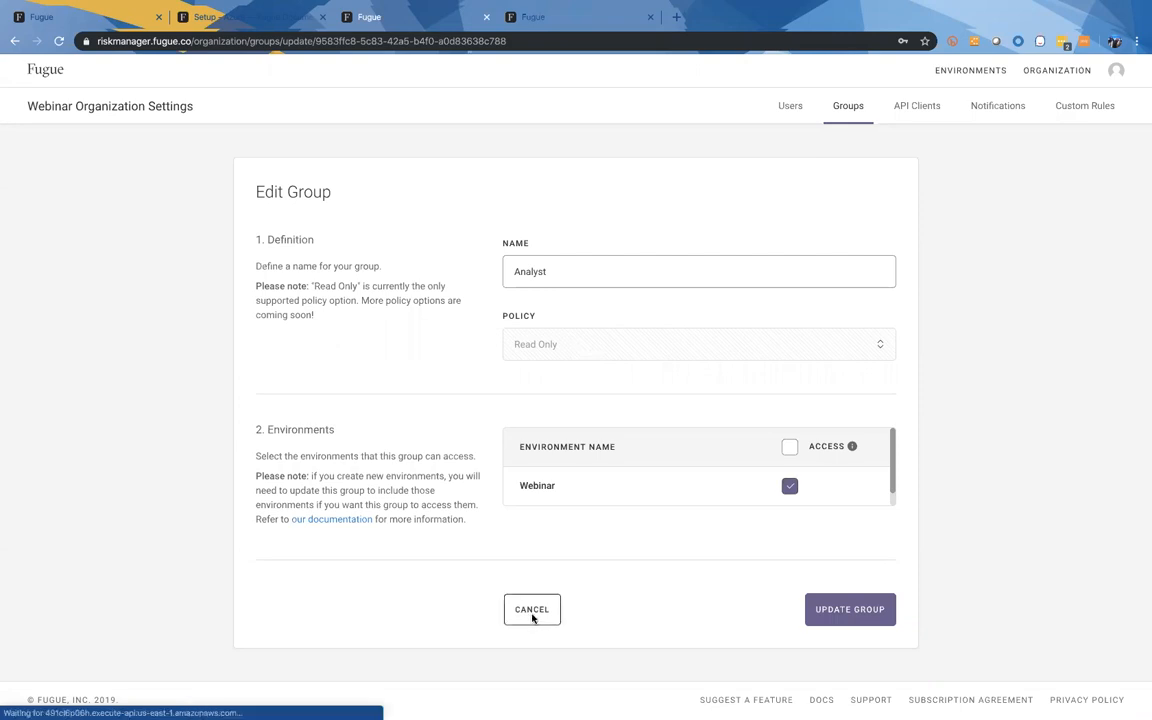
Open the new user invitation form from the organization's users, inspect the available groups and cancel the invitation
left_click(790, 107)
left_click(1059, 164)
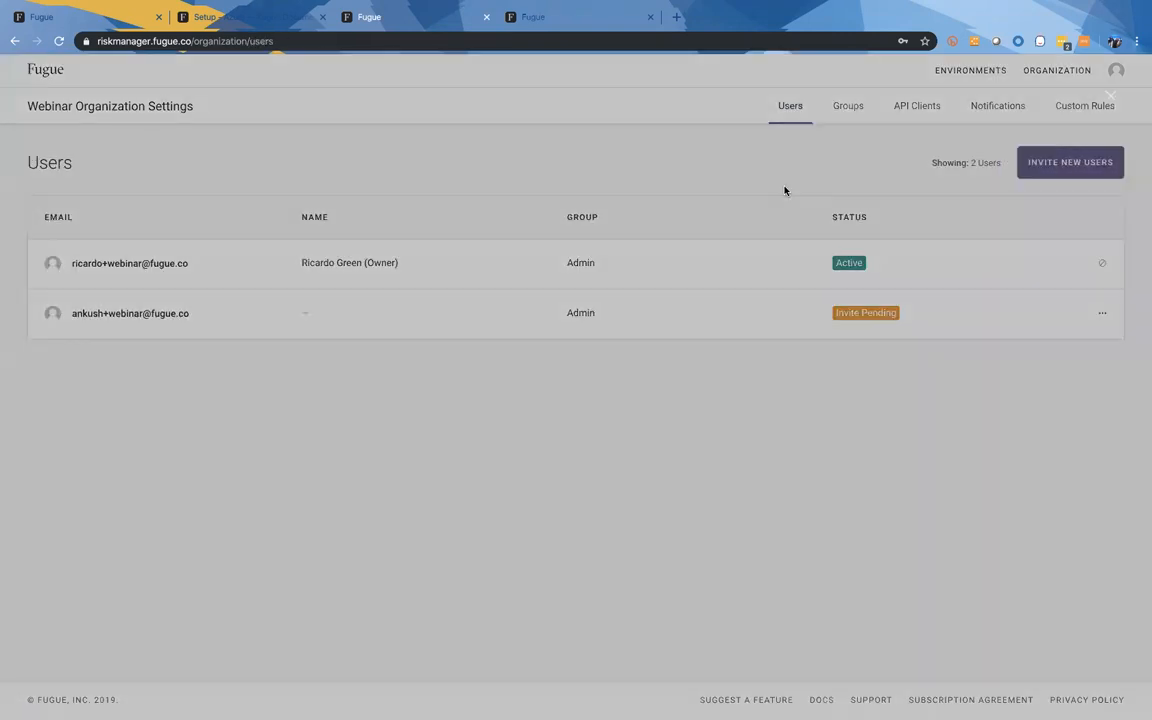
left_click(713, 402)
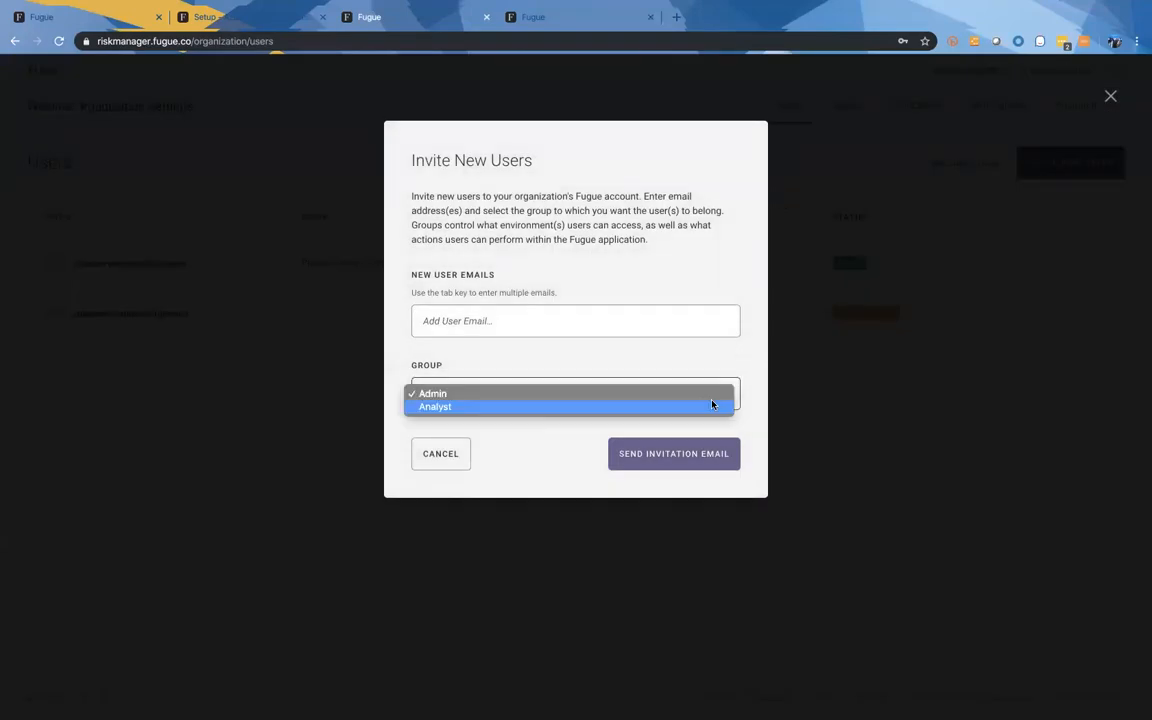
left_click(704, 350)
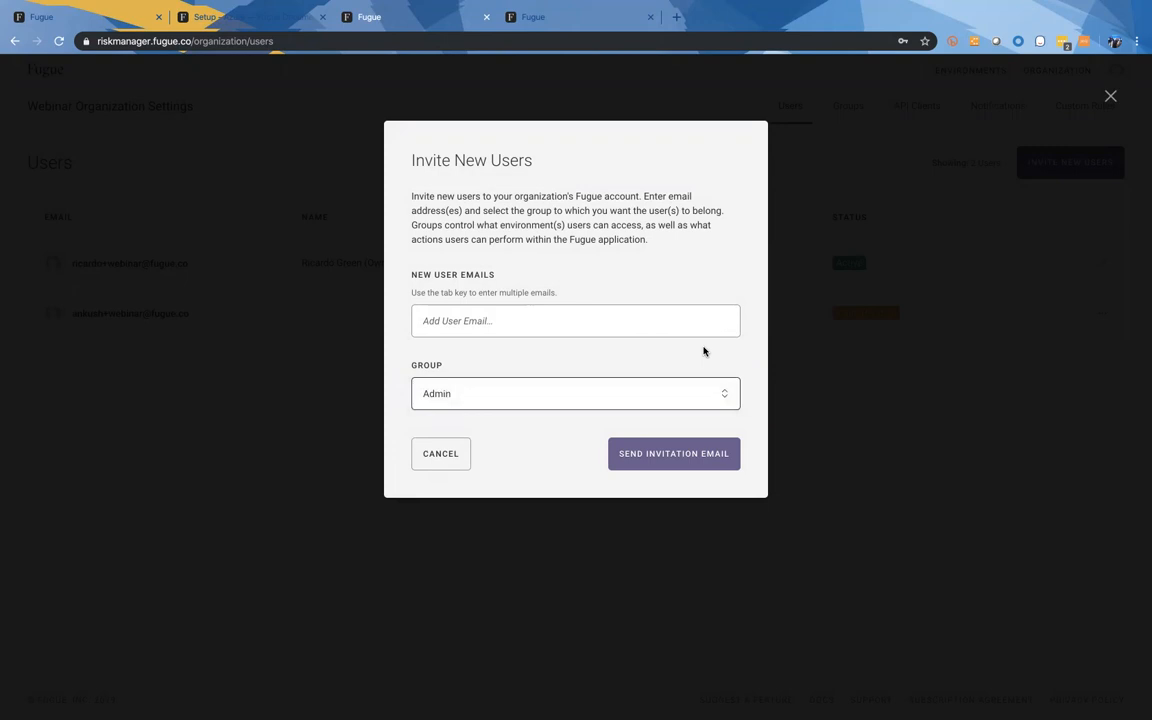
left_click(437, 463)
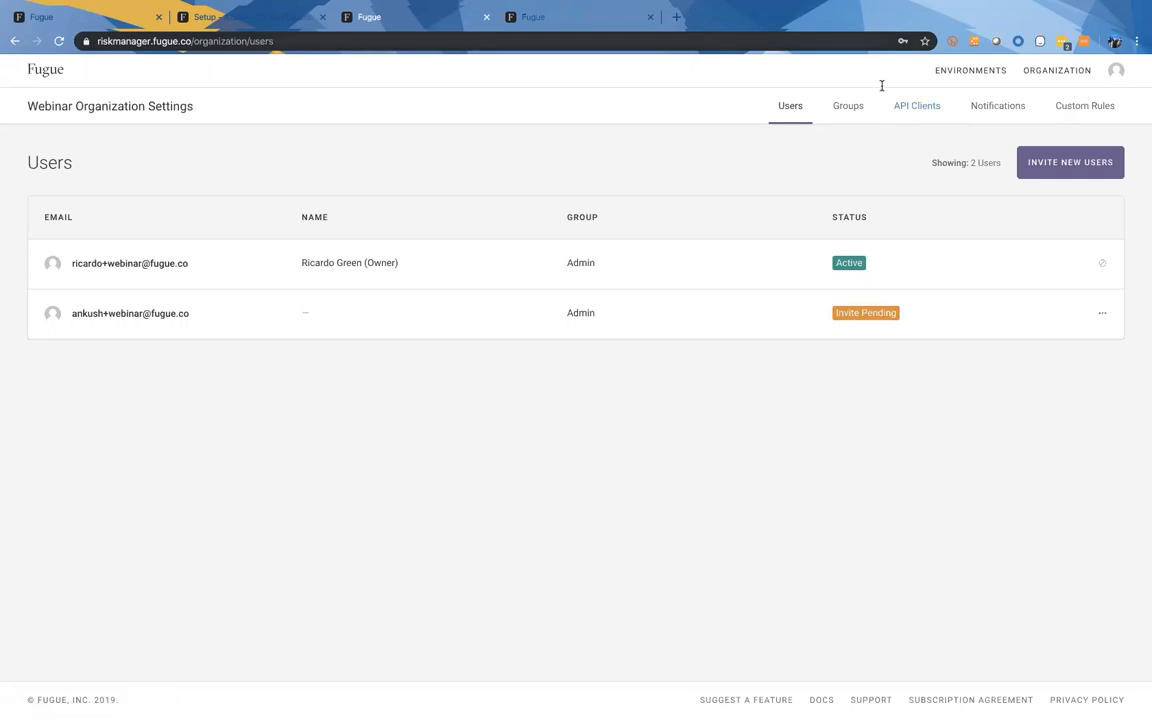
Open api.riskmanager.fugue.co/v0/swagger/ui#/ in a new browser tab and review the Fugue API endpoints
left_click(677, 19)
type("api")
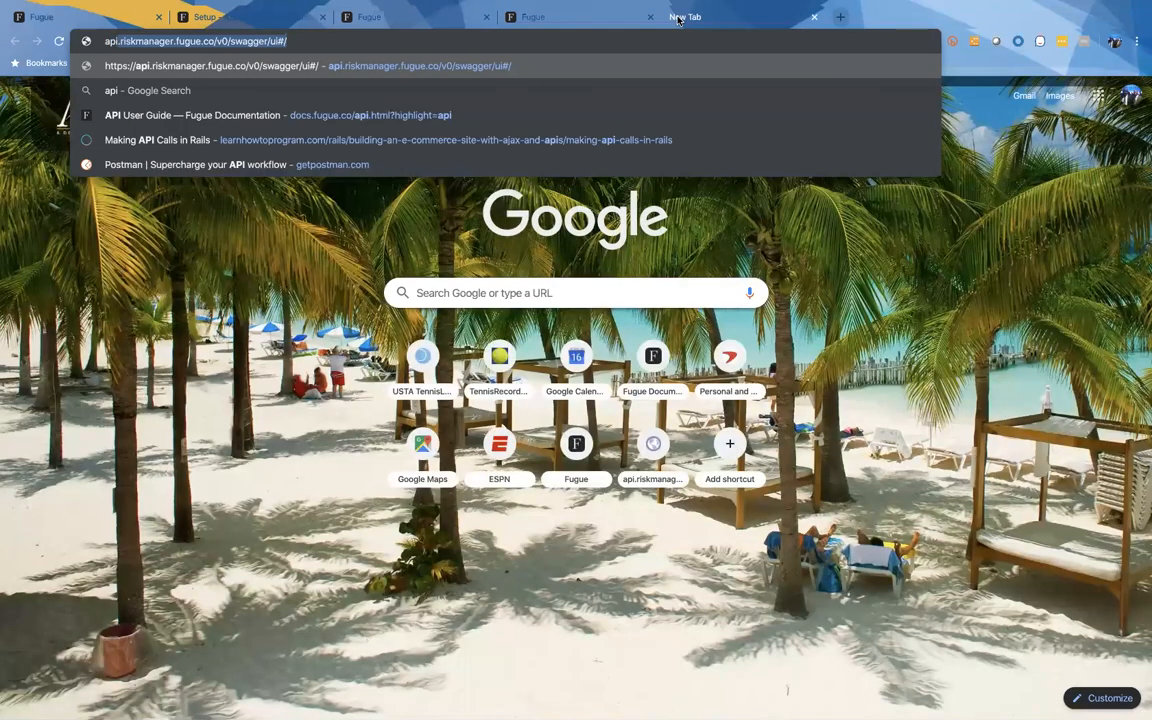
key("Return")
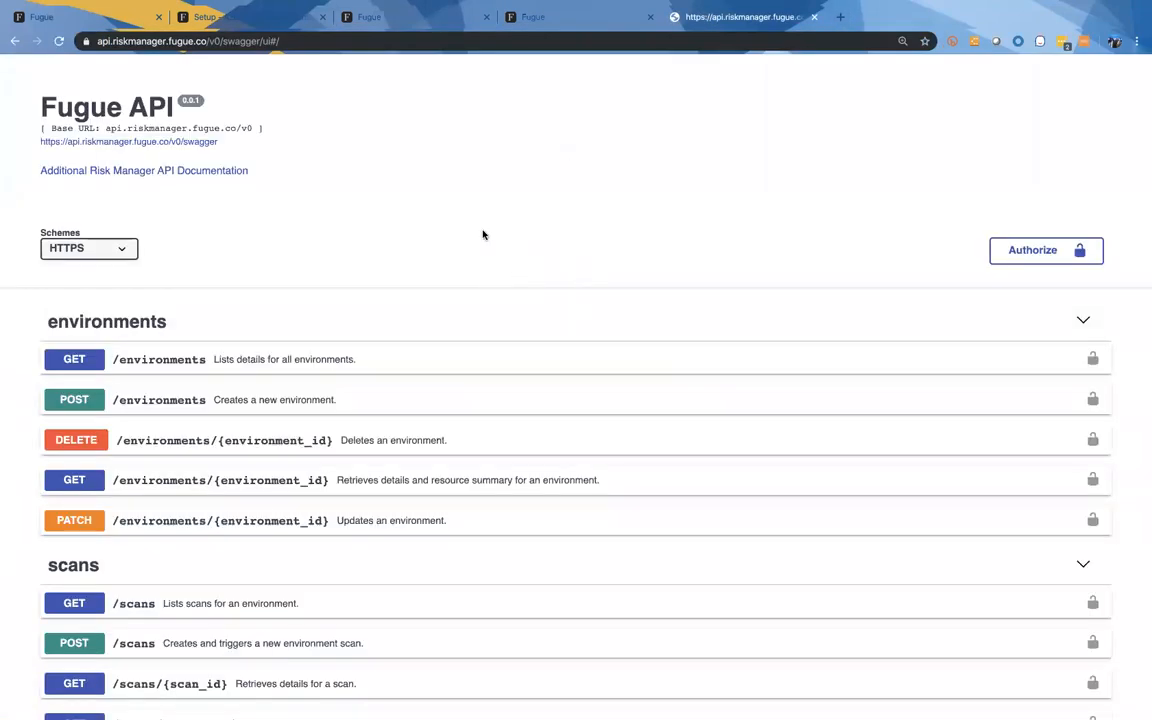
scroll(483, 233, "down", 3)
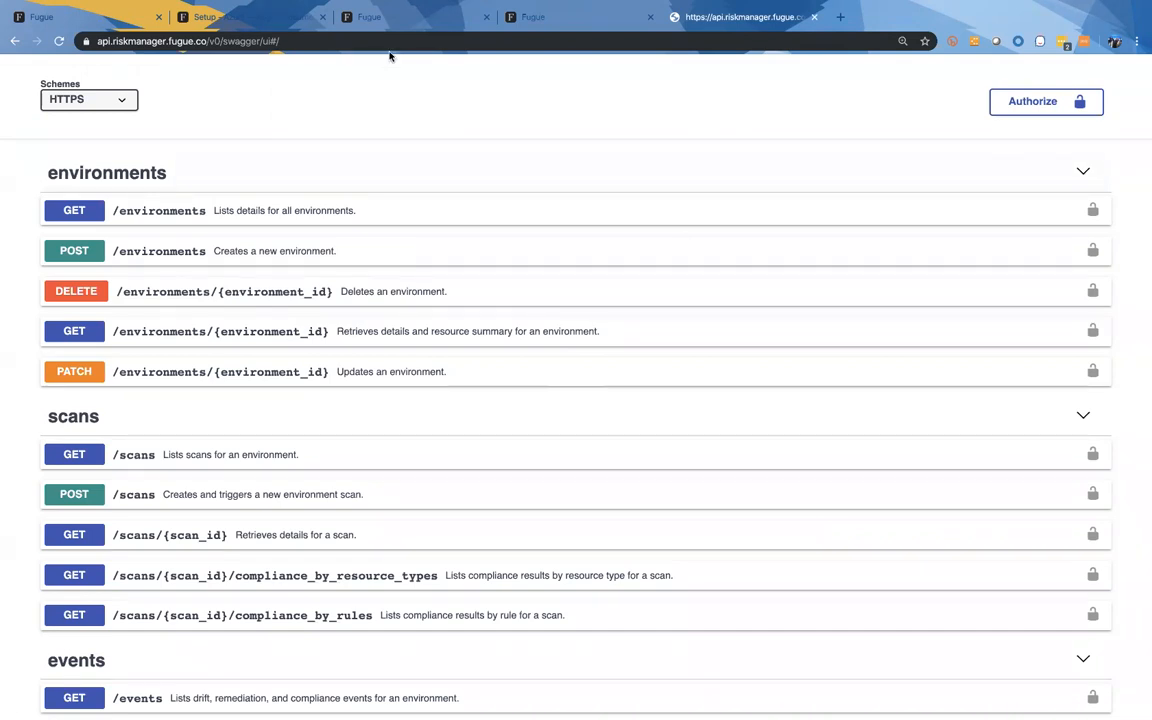
Return to the organization settings, open the new notification form to review its event types and delivery methods, and close it without creating one
left_click(418, 22)
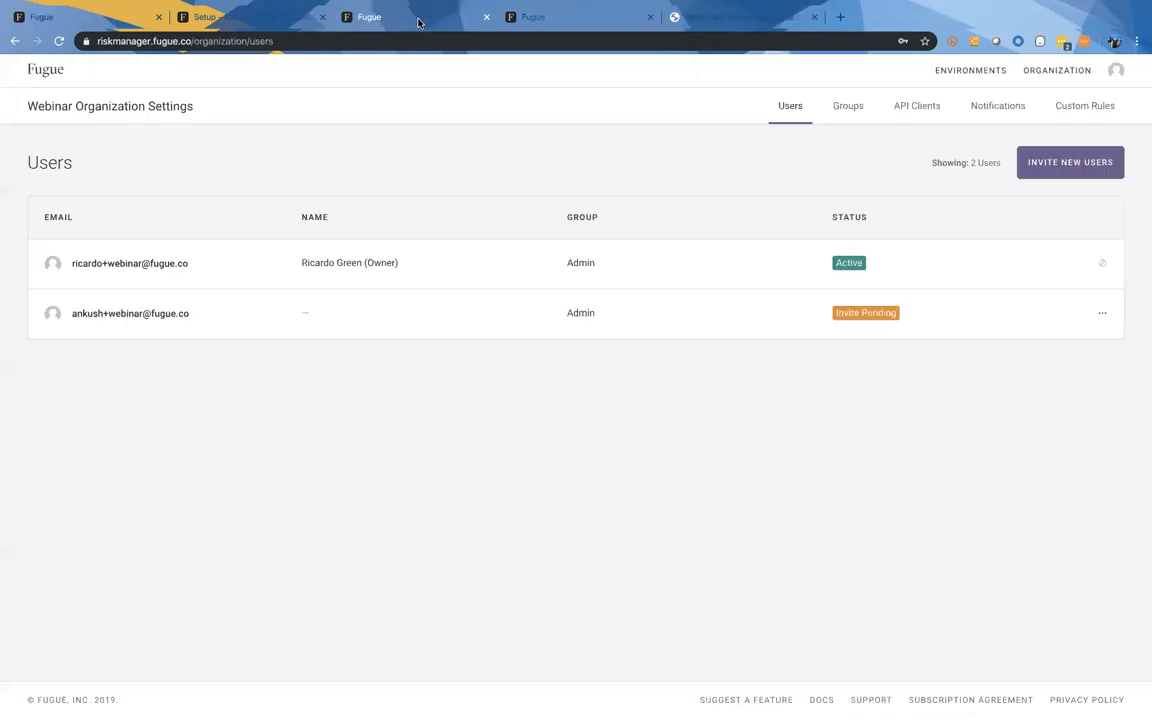
left_click(1004, 110)
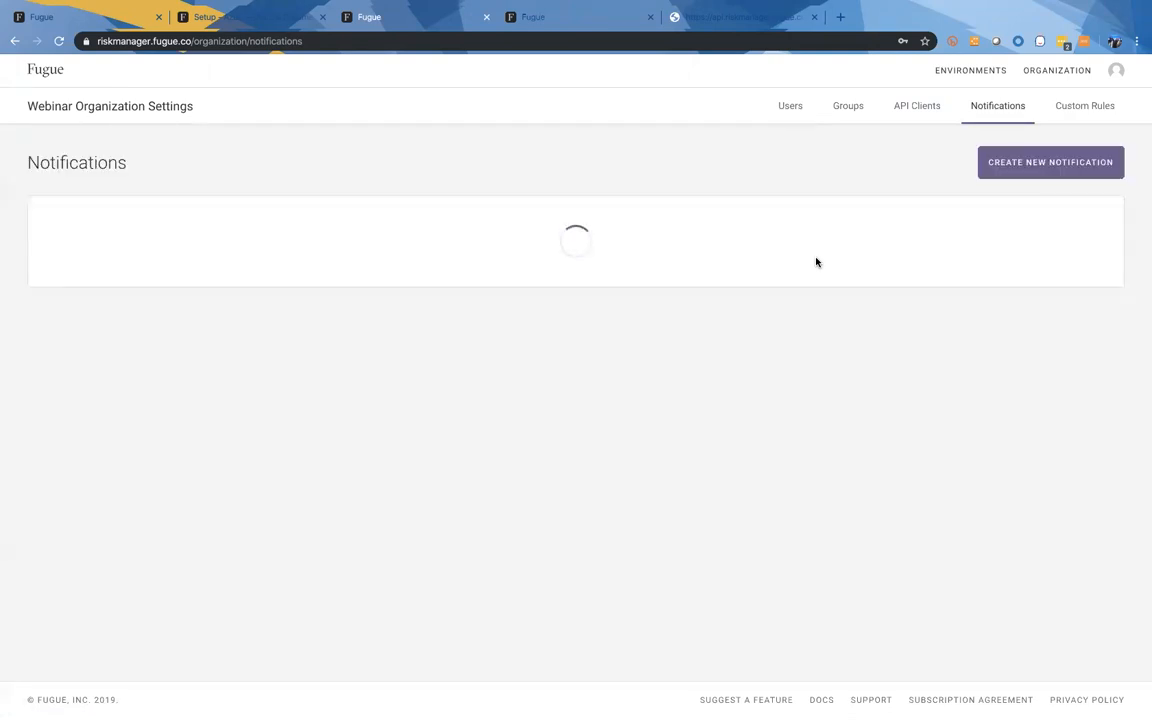
left_click(1080, 162)
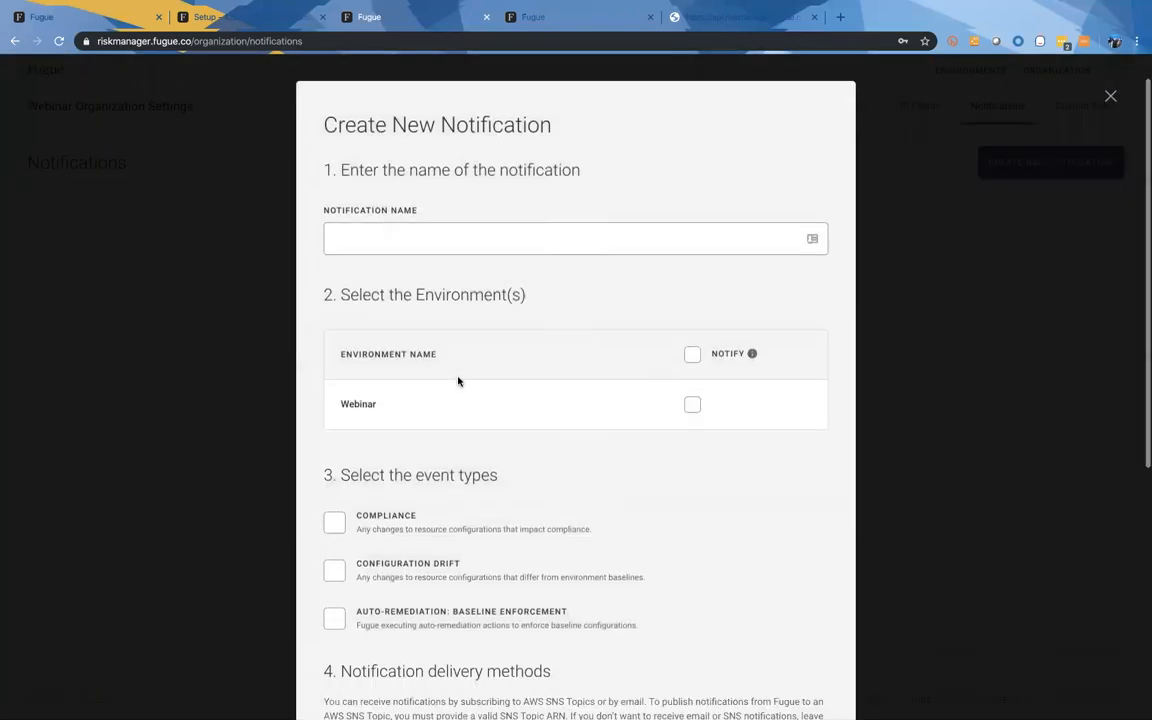
scroll(470, 383, "down", 4)
scroll(581, 586, "down", 5)
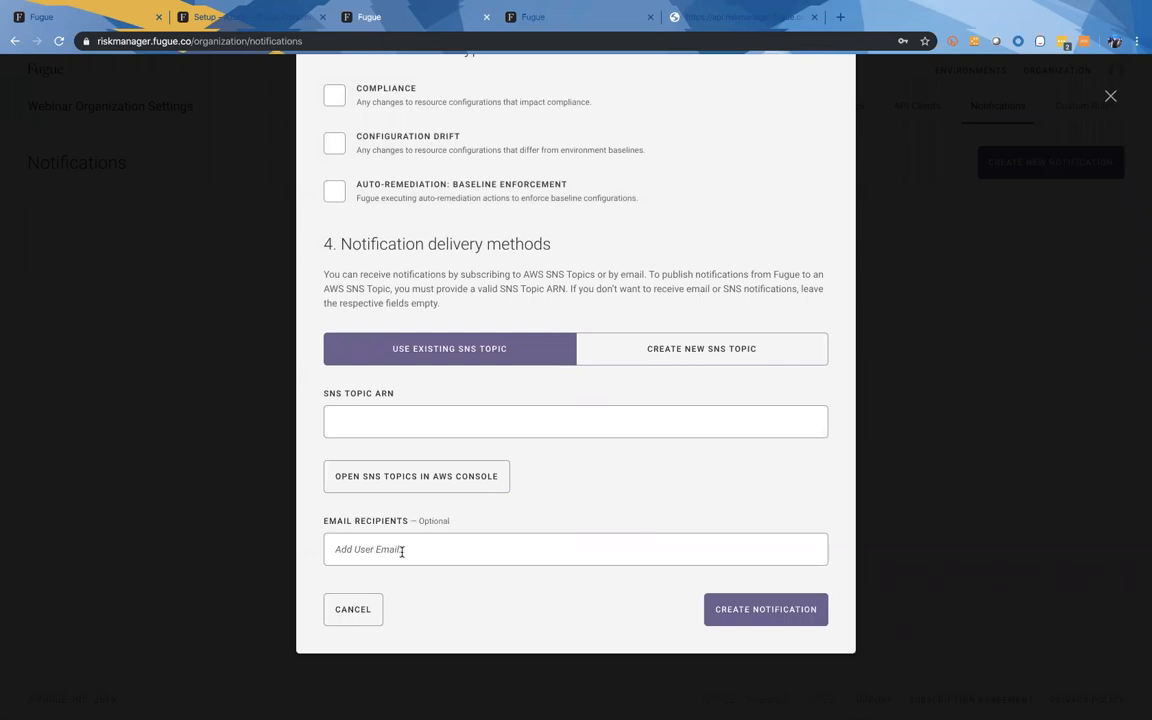
scroll(404, 553, "up", 2)
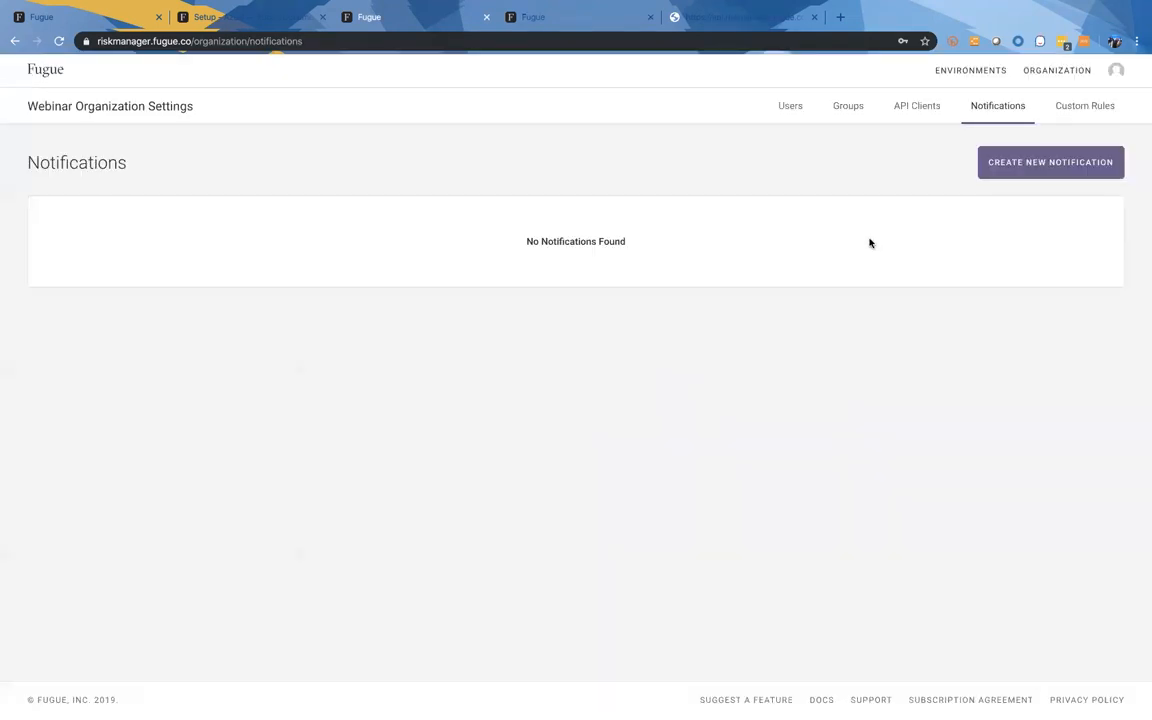
Open the new custom rule form, set its cloud provider to Azure and inspect the available resource types
left_click(1077, 107)
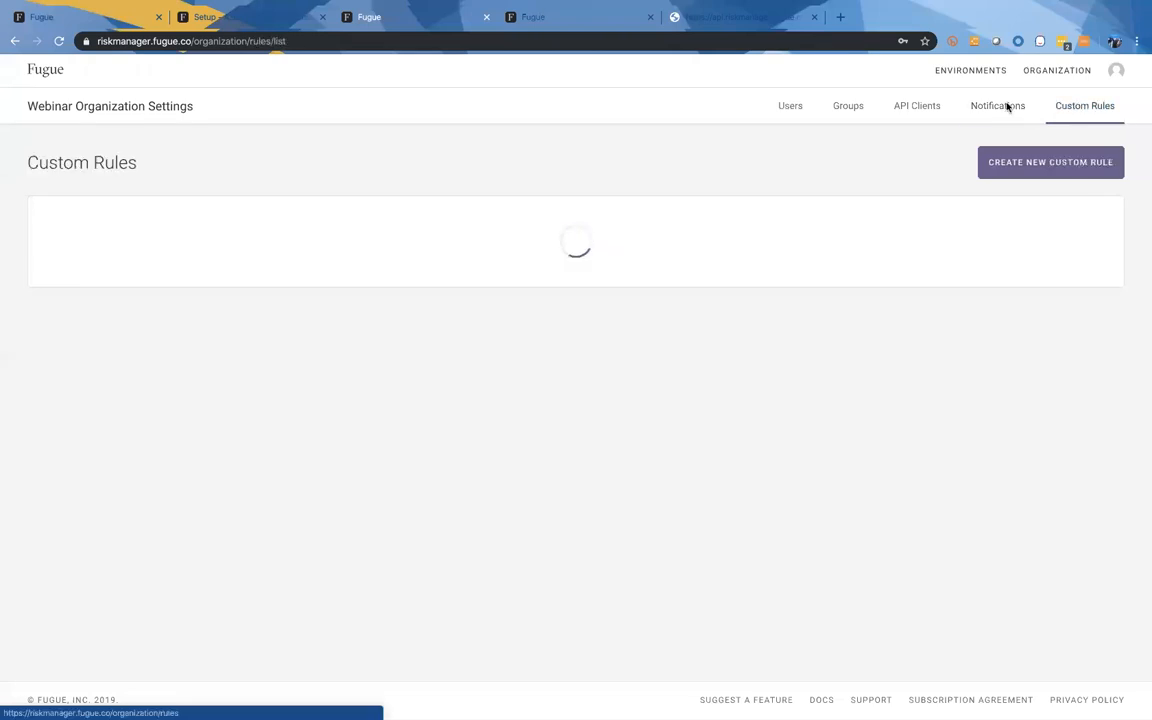
left_click(1034, 164)
scroll(363, 381, "down", 3)
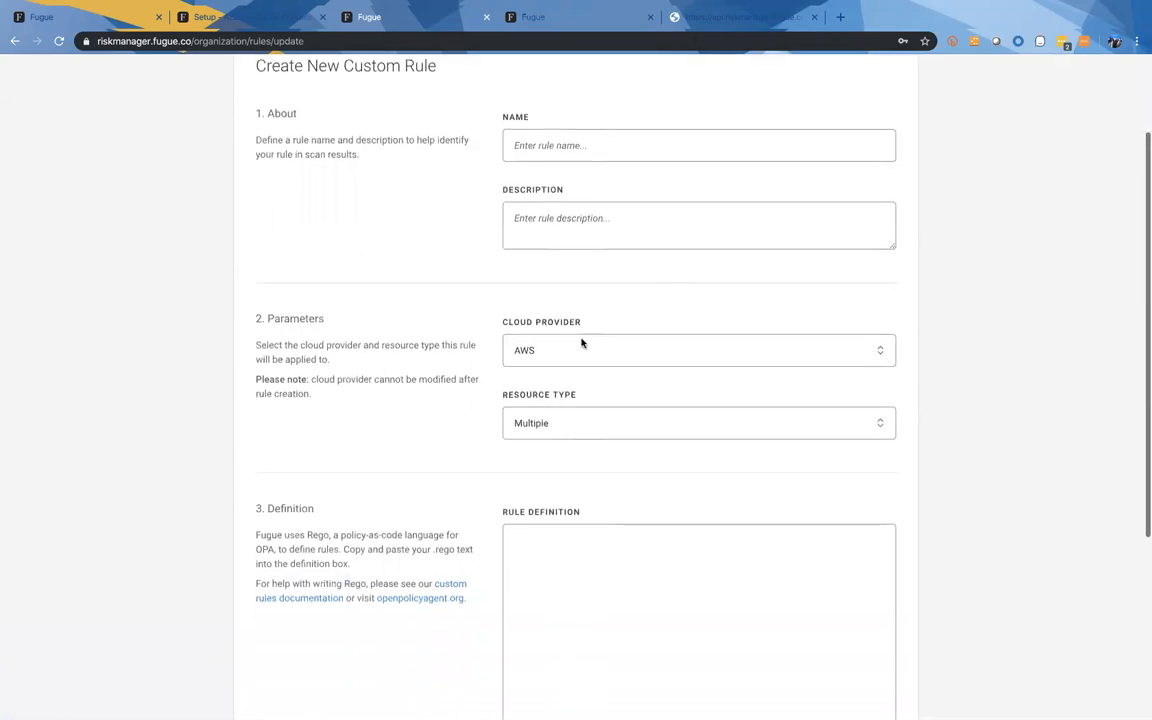
left_click(585, 345)
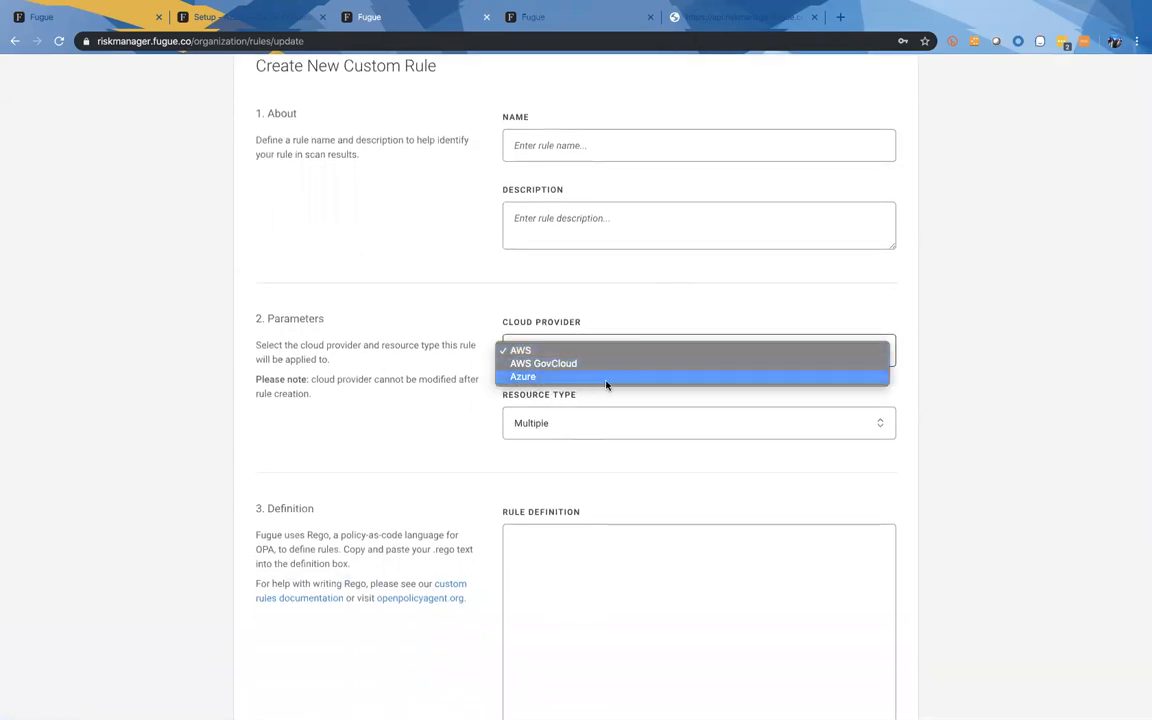
left_click(527, 377)
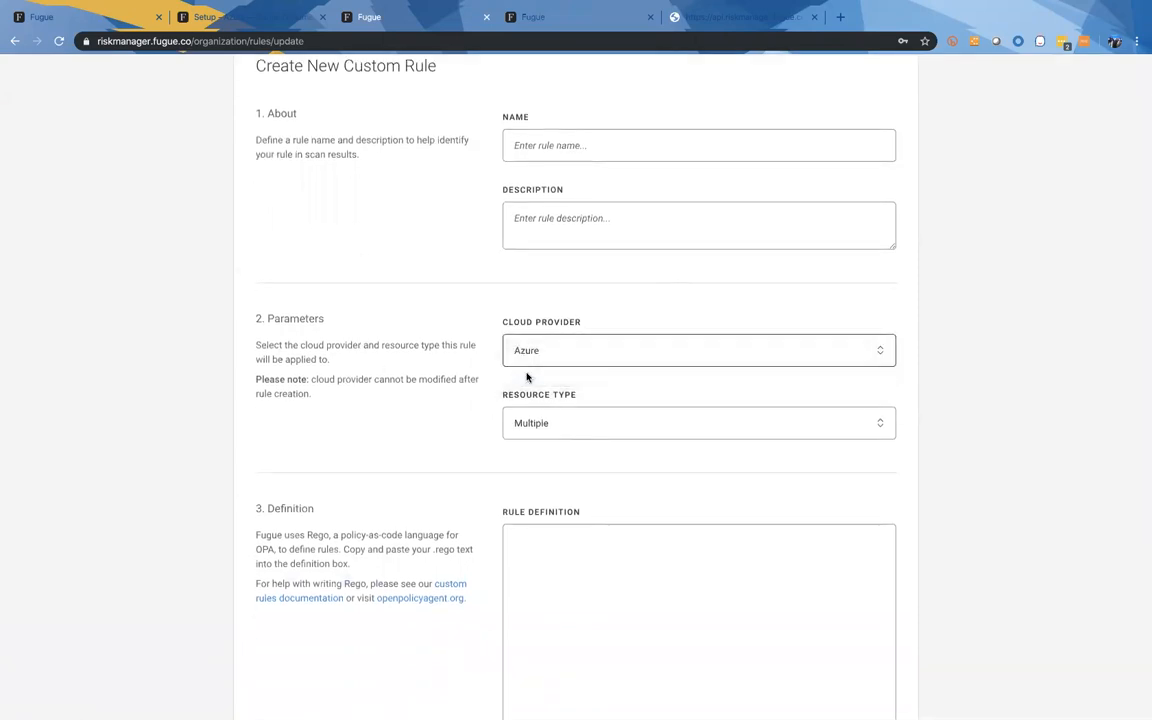
scroll(429, 404, "down", 3)
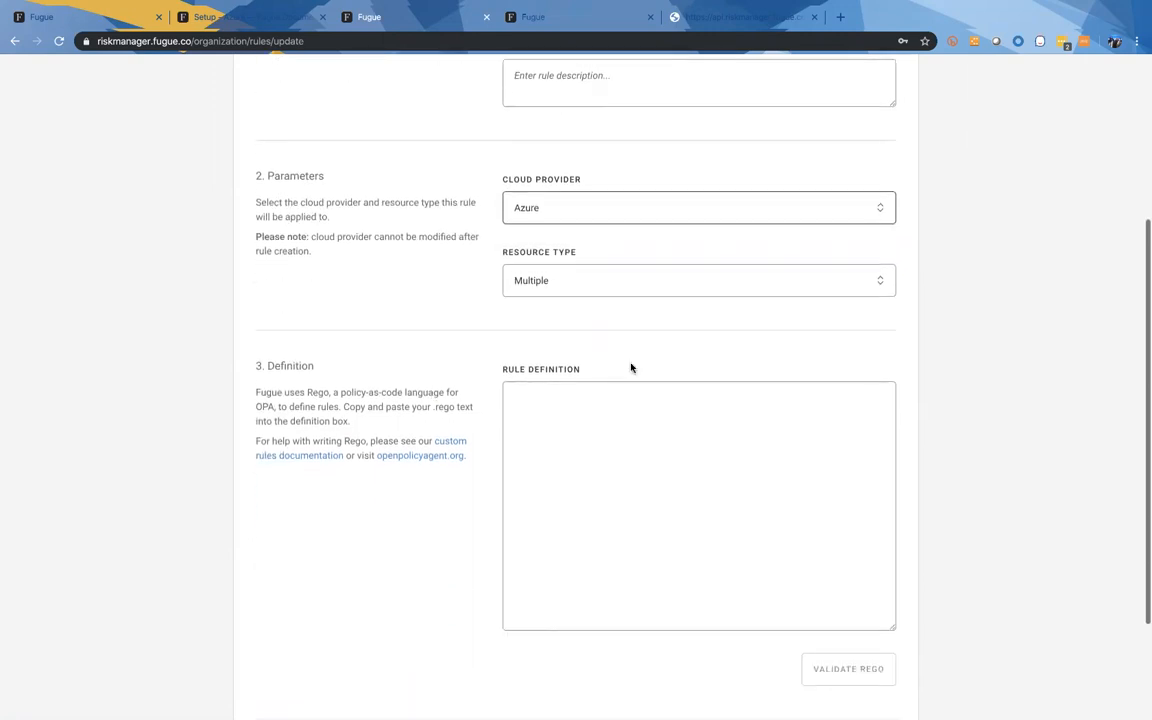
left_click(794, 289)
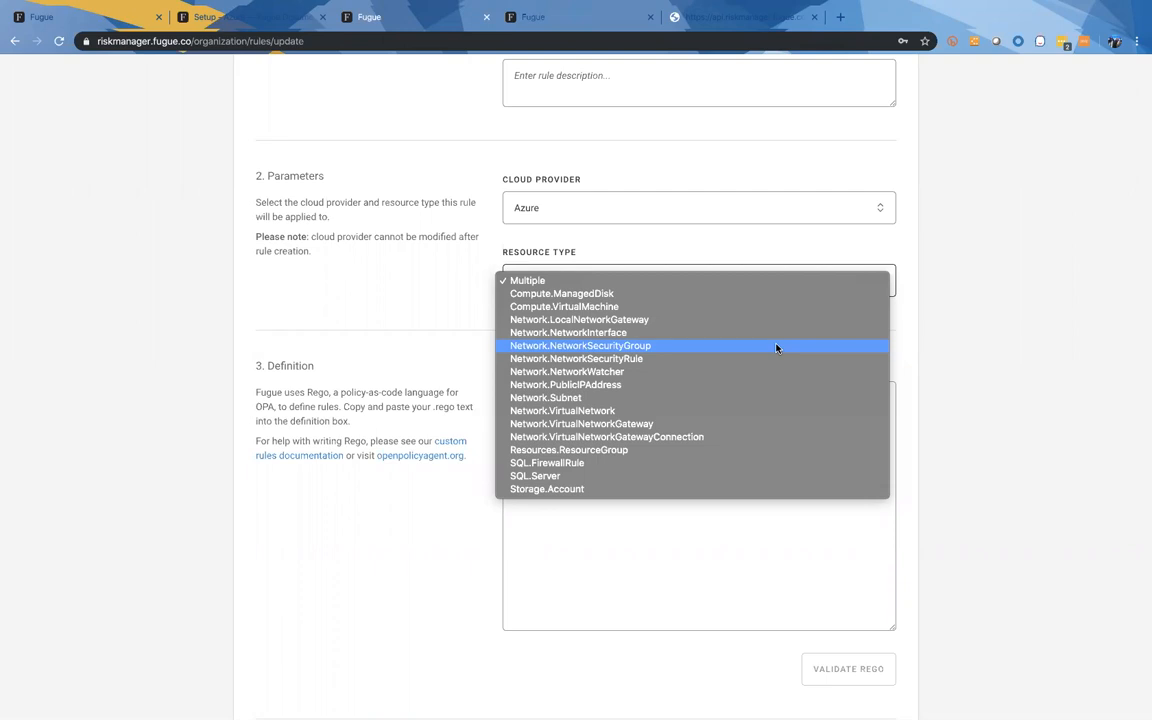
left_click(445, 300)
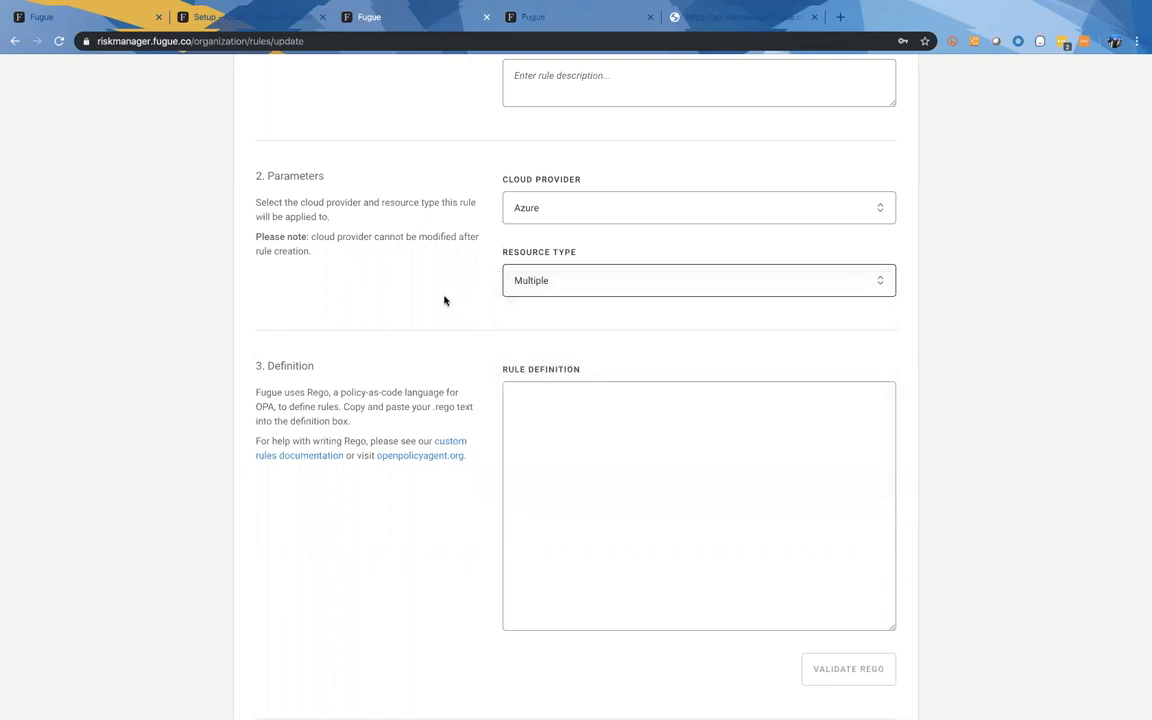
scroll(594, 327, "up", 3)
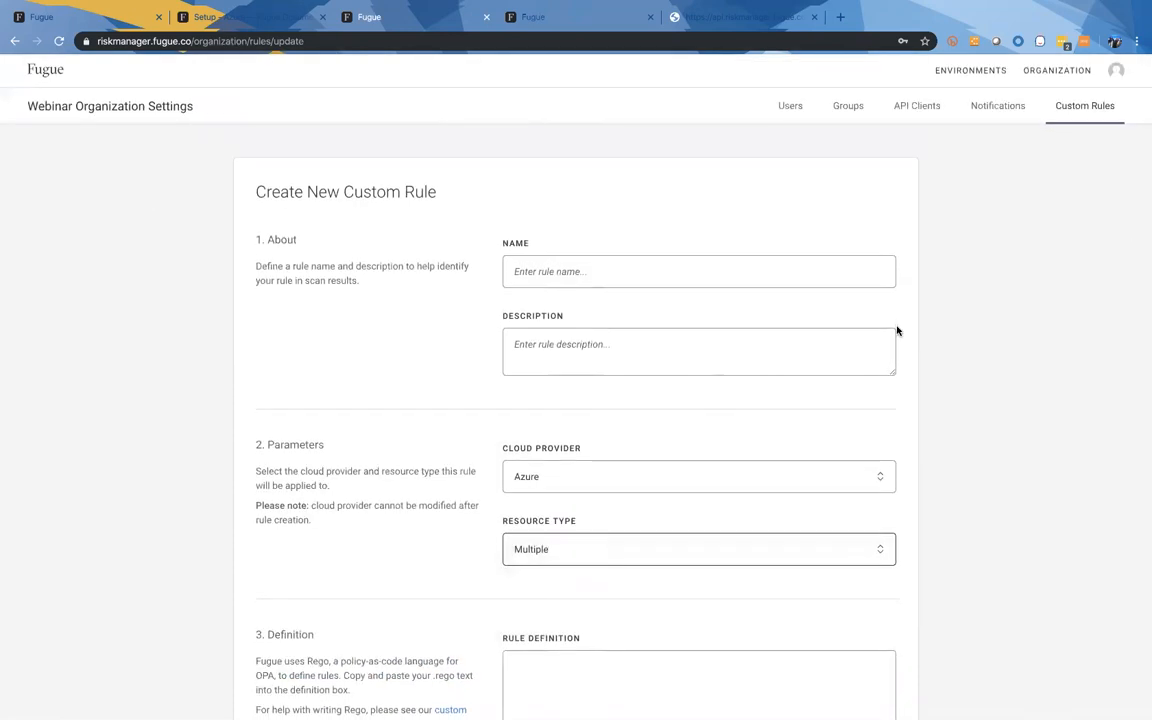
View the Webinar environment in the visualizer and expand the stacked virtual machines in the app1-dev network
left_click(986, 74)
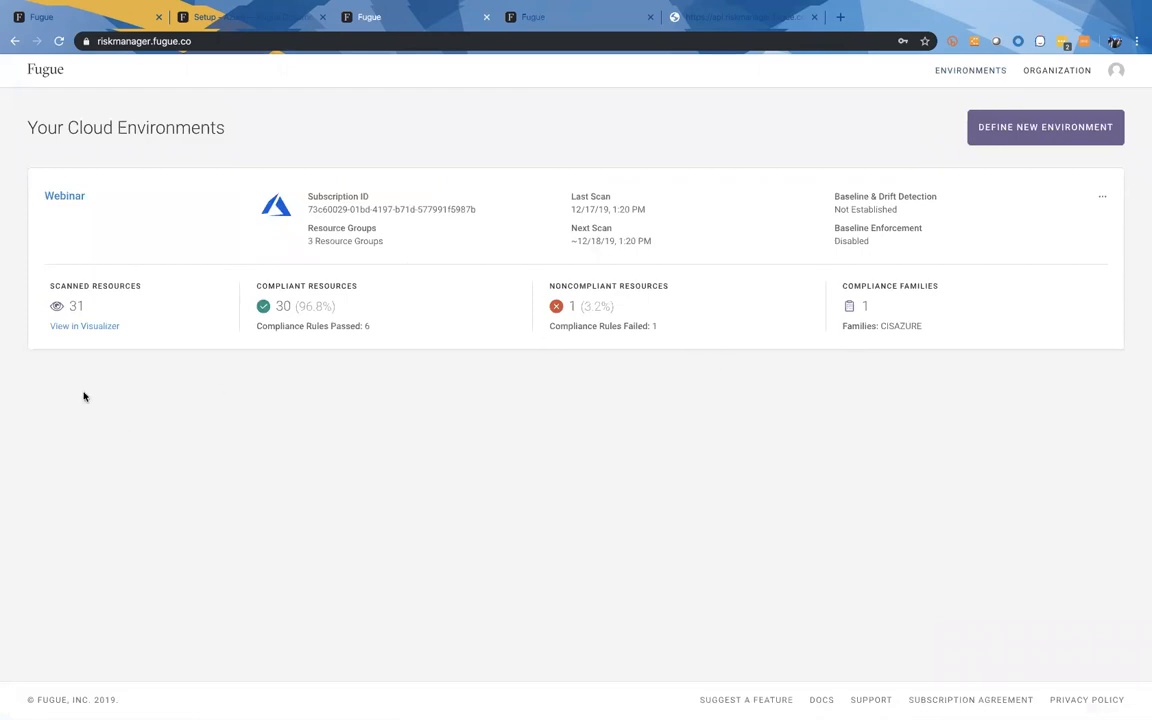
left_click(83, 328)
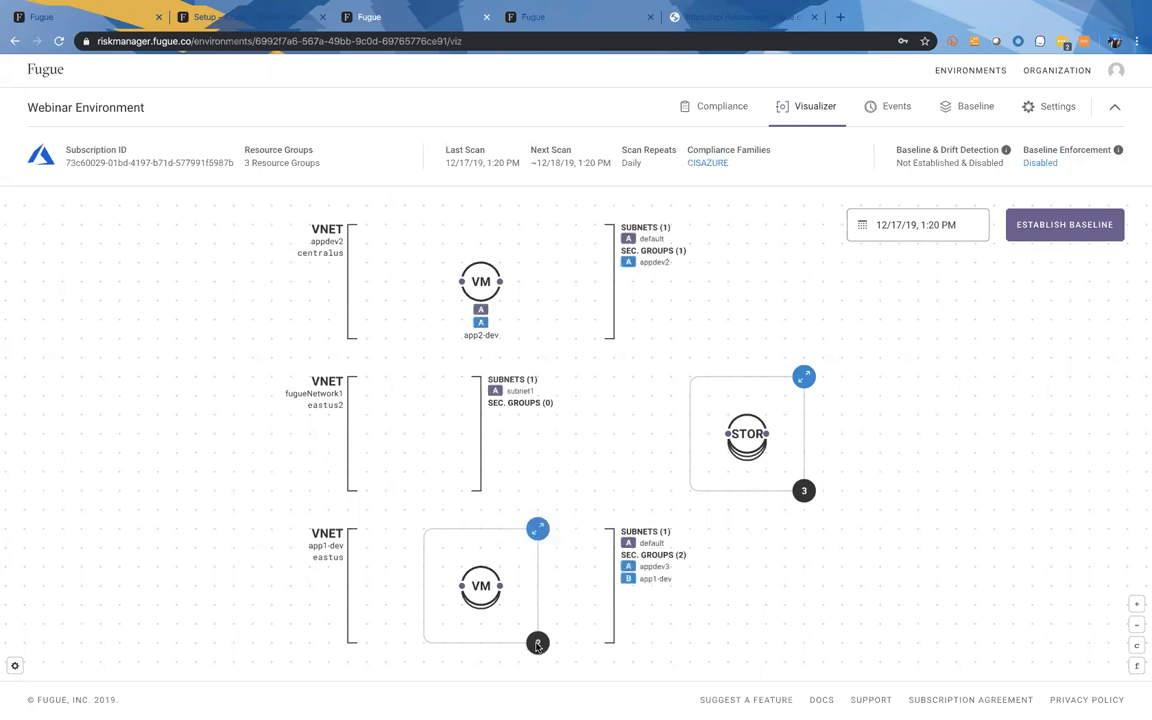
left_click(538, 531)
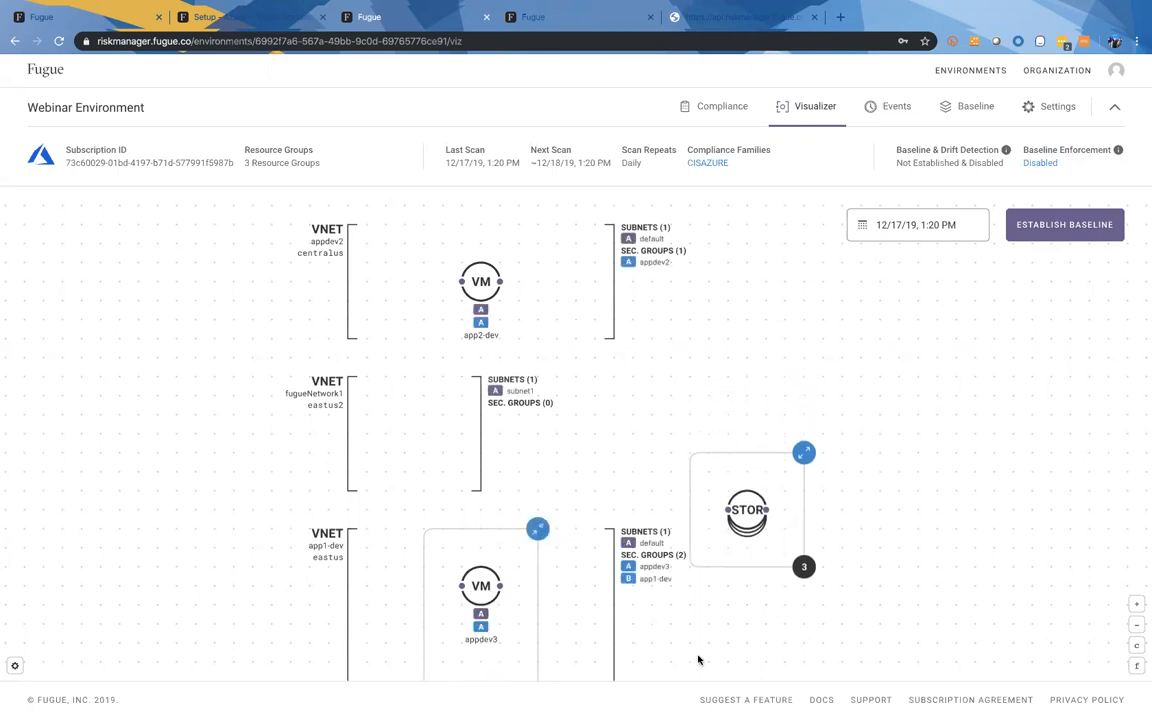
scroll(872, 581, "down", 1)
scroll(872, 581, "down", 5)
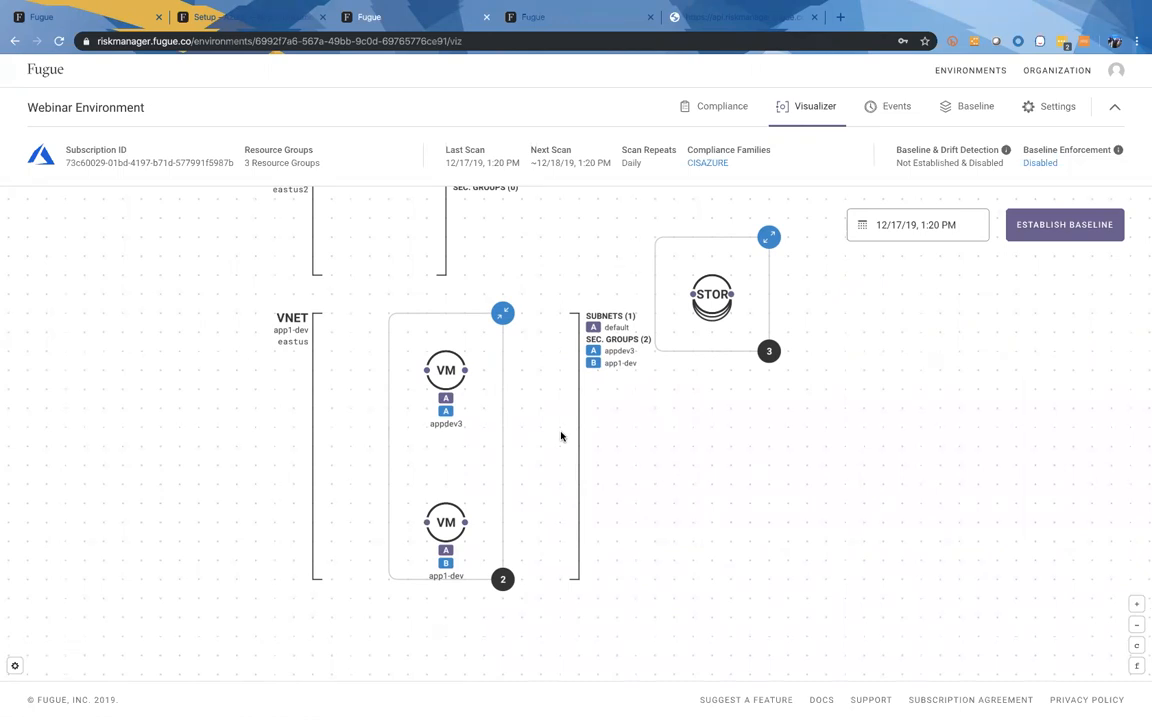
left_click(617, 329)
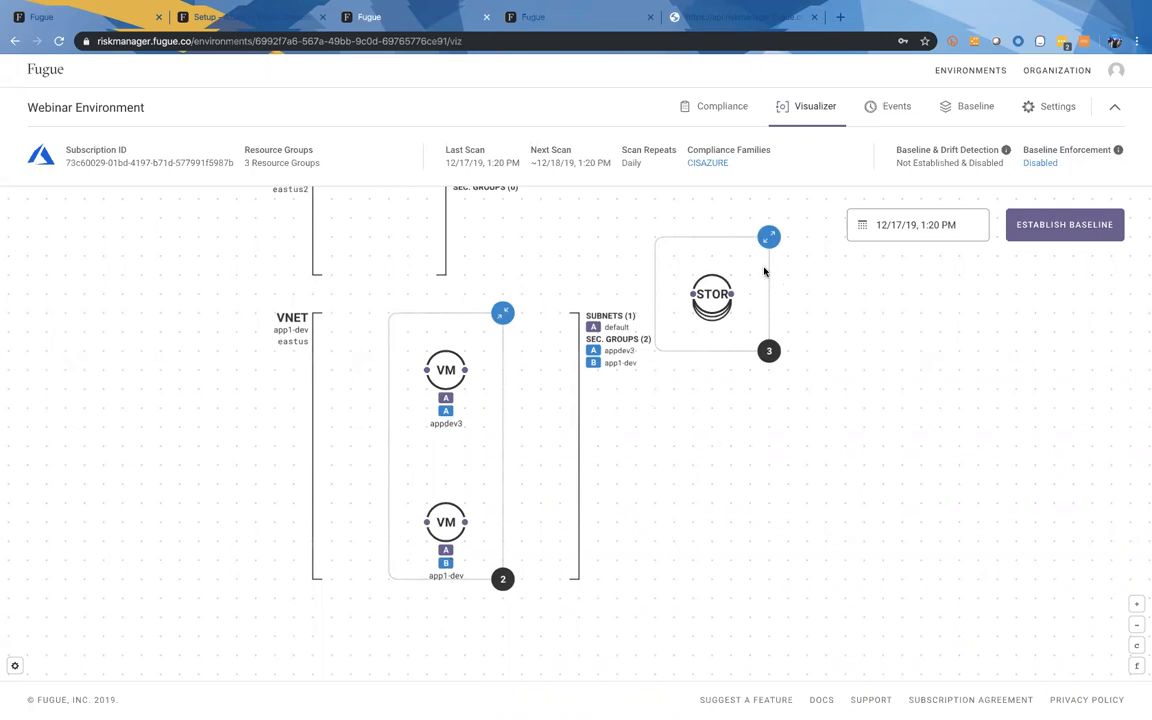
Expand the stacked storage accounts in the diagram to inspect them, and collapse the group again
left_click(769, 238)
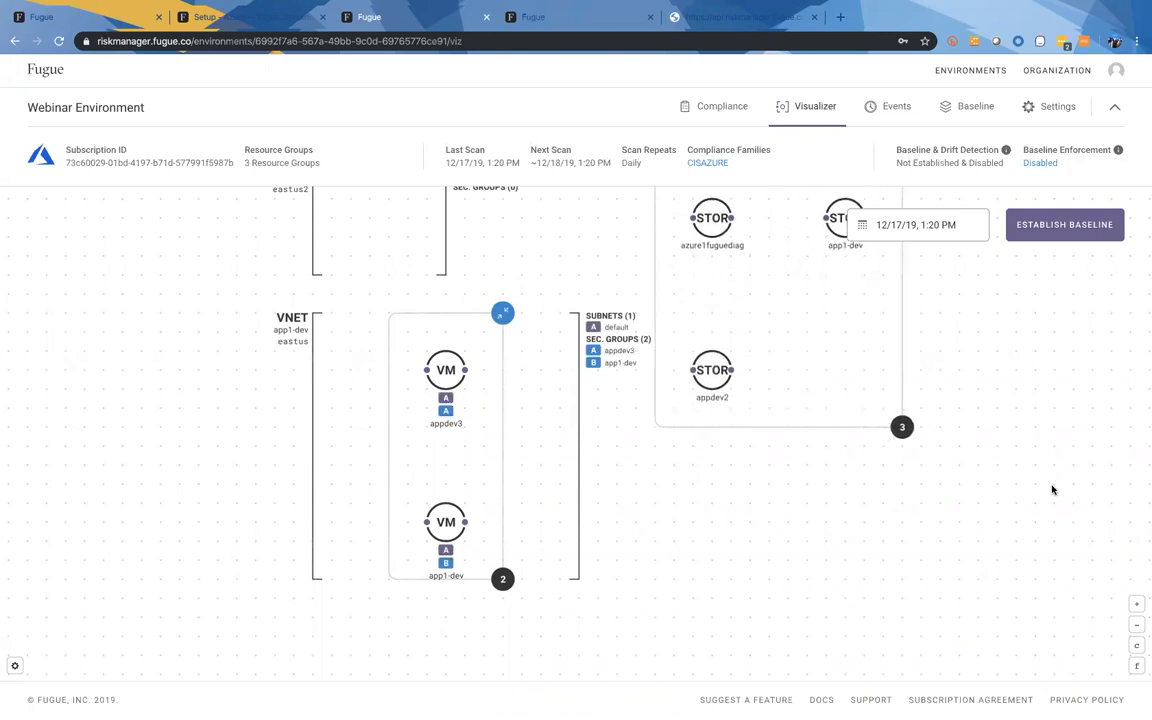
left_click_drag(1023, 506, 1008, 600)
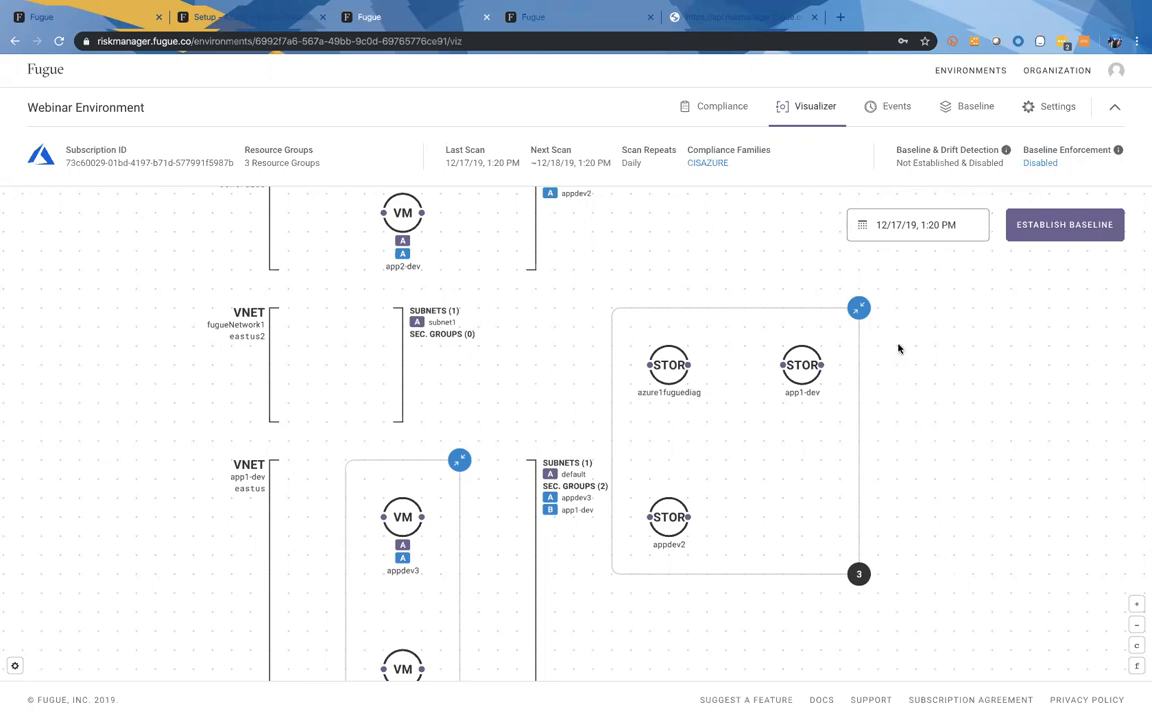
left_click(859, 308)
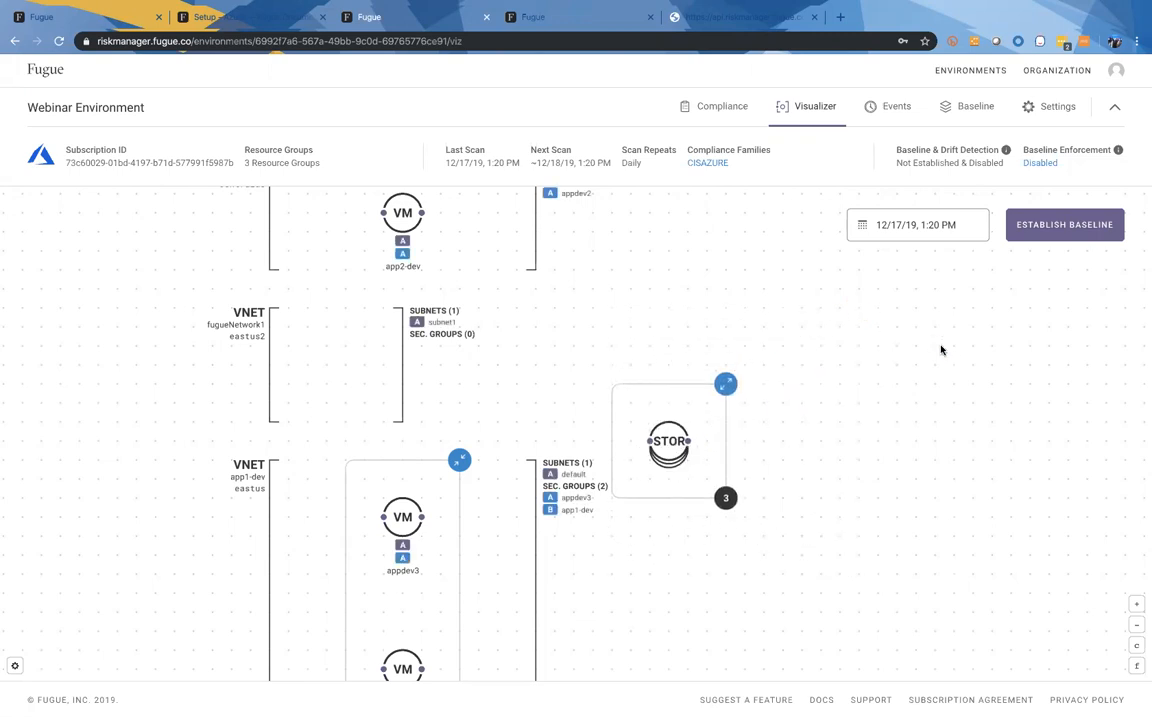
Check the available scan dates and establish the 12/17/19, 1:20 PM scan as the environment's baseline
left_click(915, 233)
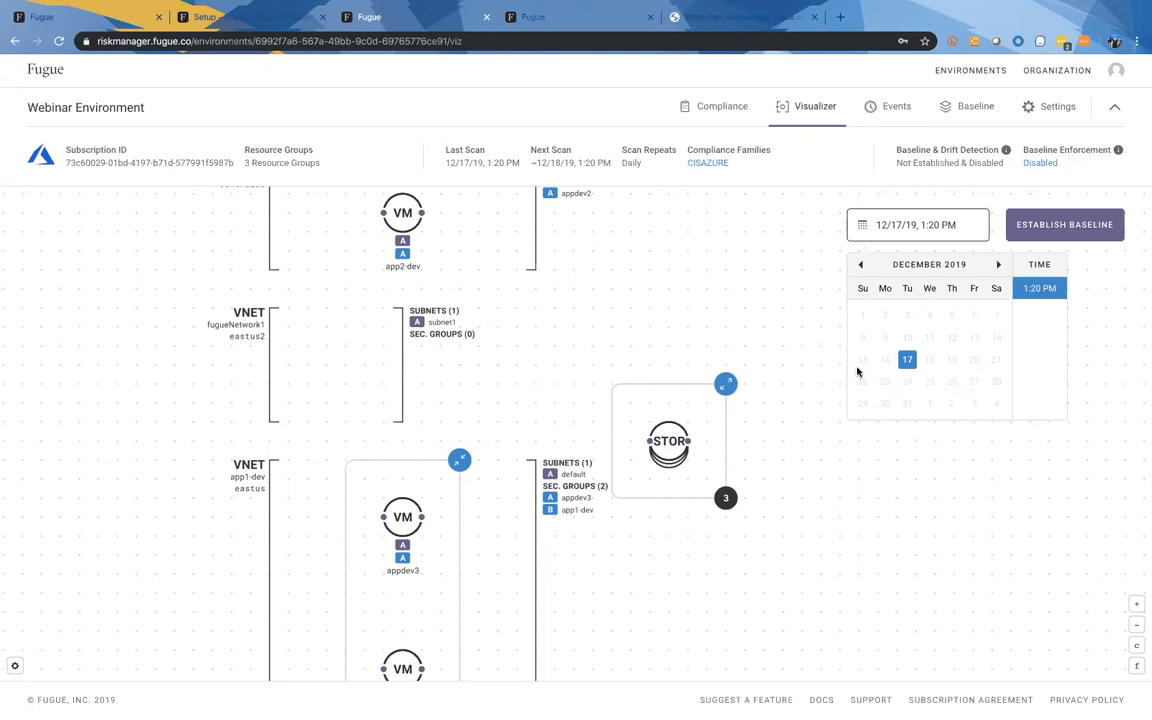
left_click(774, 275)
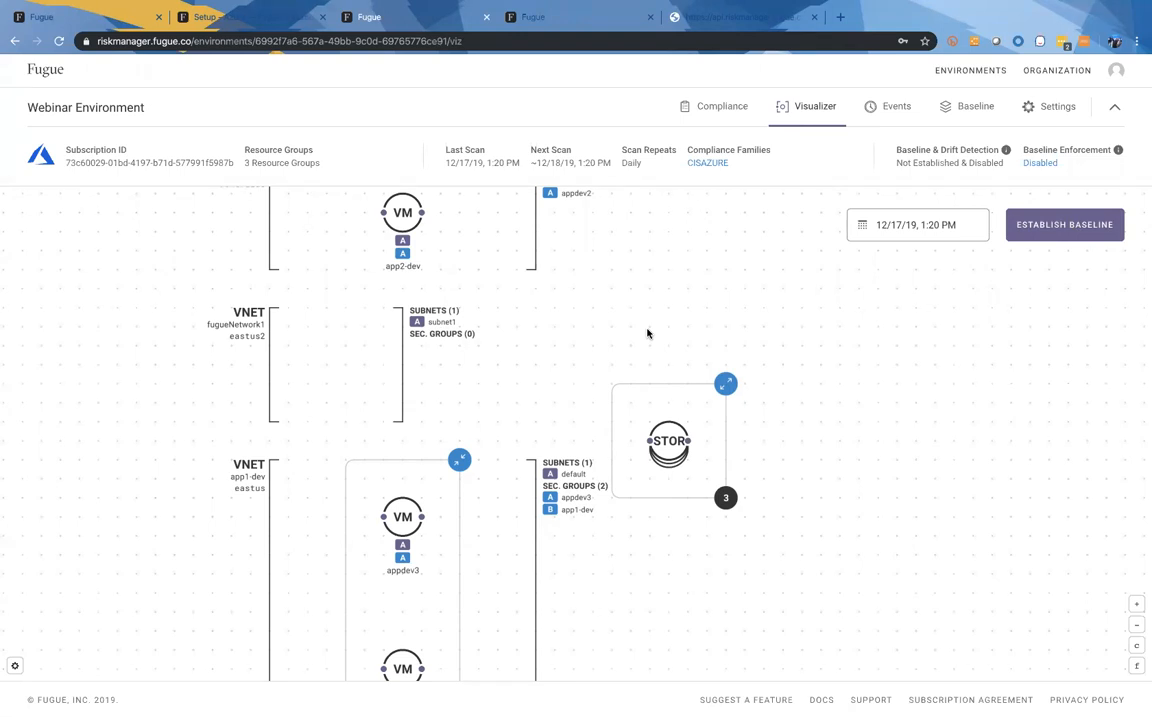
left_click(1066, 228)
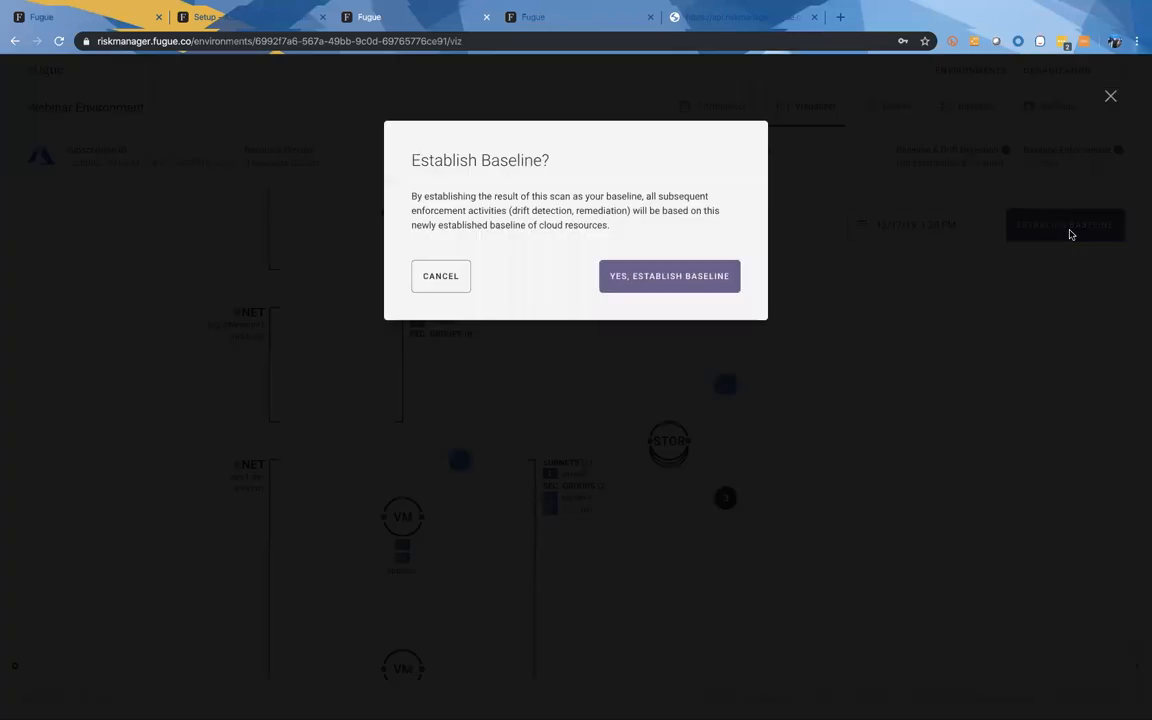
left_click(702, 277)
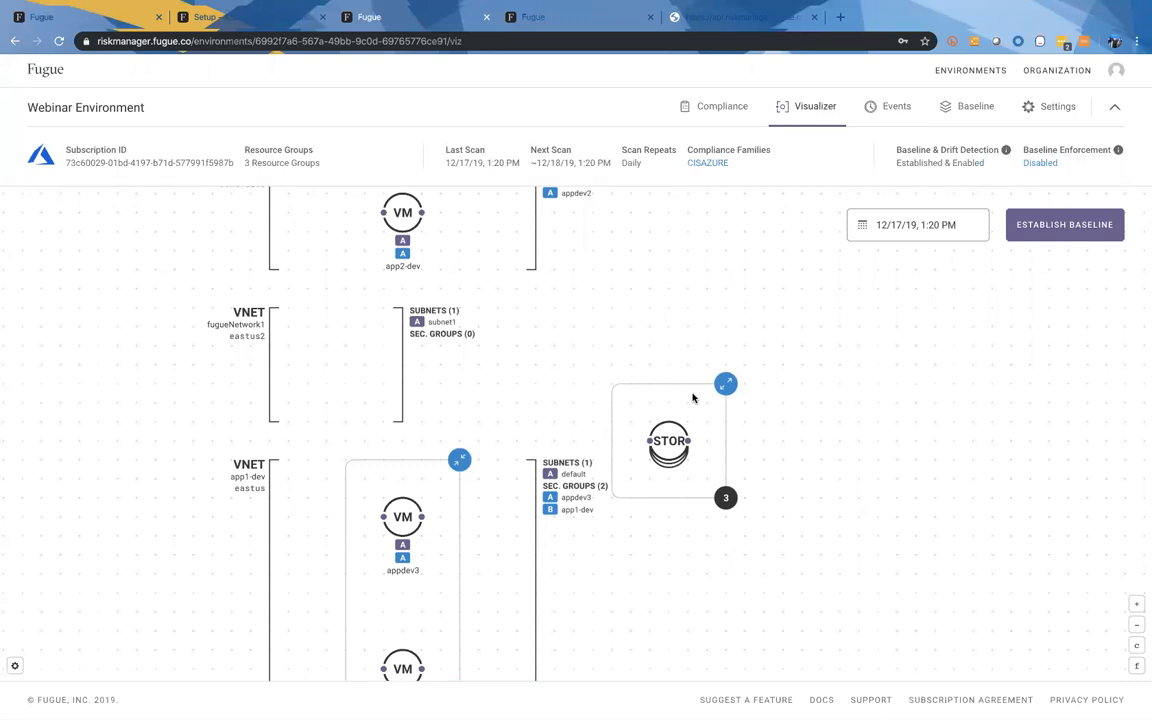
Review both pages of the Webinar environment's baseline resources
left_click(971, 110)
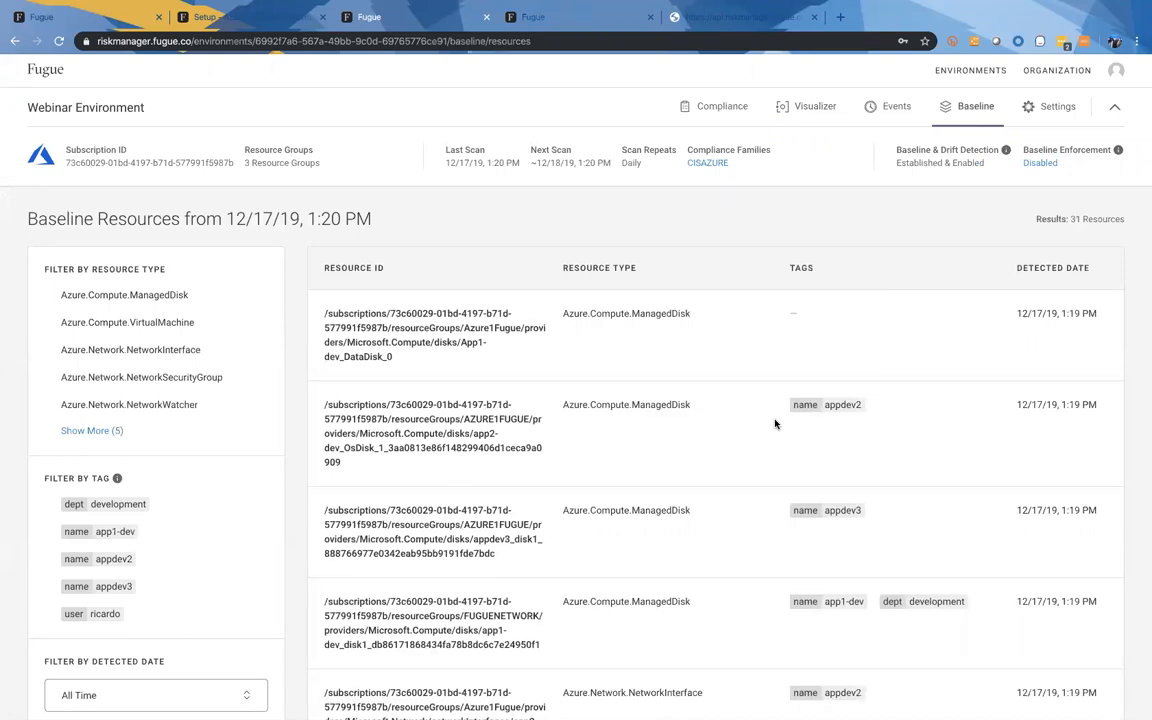
scroll(774, 424, "down", 10)
scroll(774, 424, "down", 6)
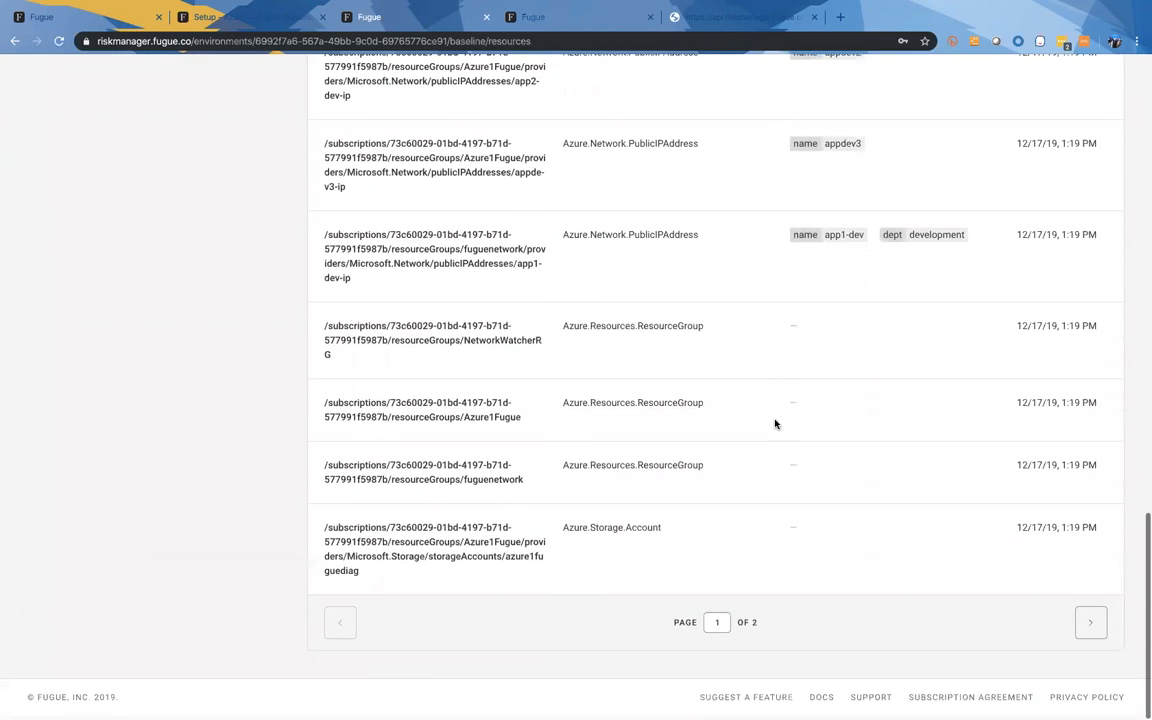
left_click(1090, 623)
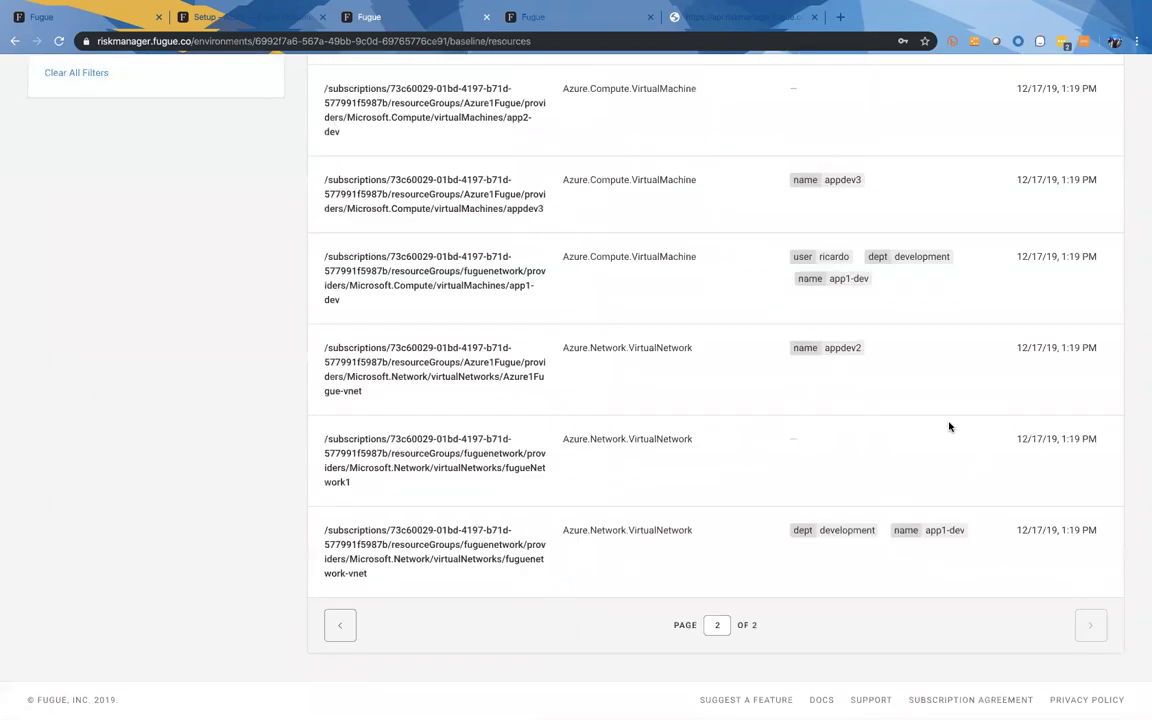
scroll(949, 427, "up", 10)
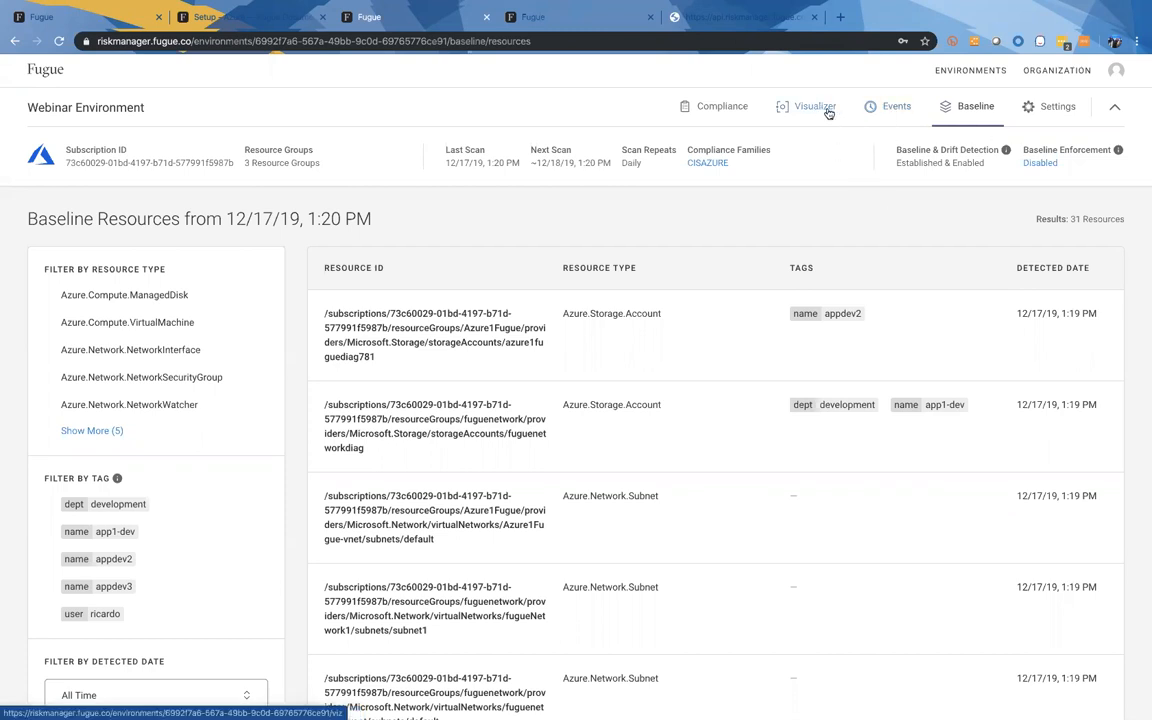
Open the Webinar environment's settings and review its general, compliance, enforcement and report options
left_click(1059, 114)
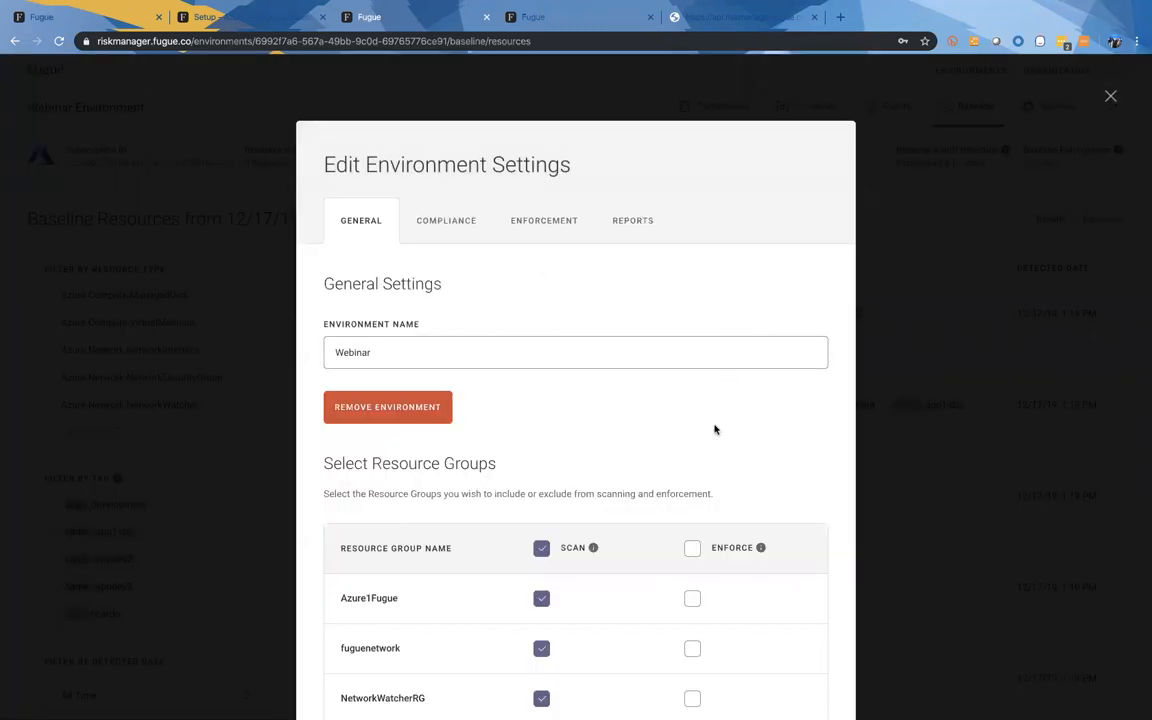
scroll(715, 430, "down", 3)
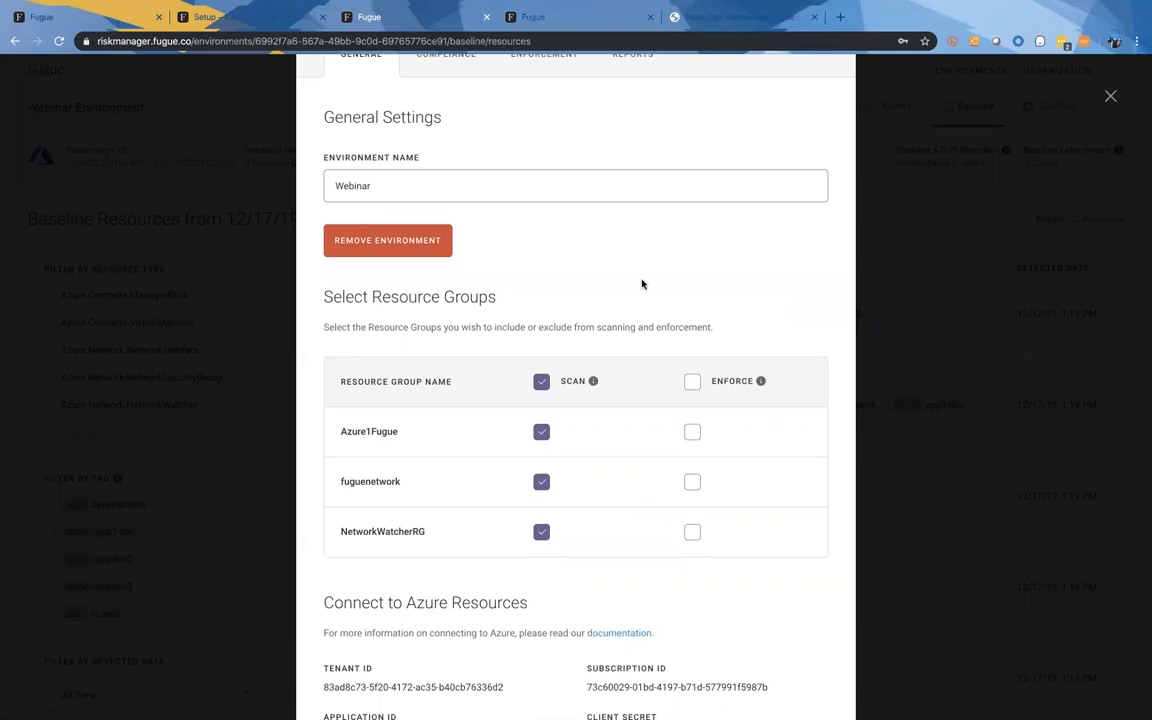
scroll(640, 285, "up", 3)
left_click(447, 221)
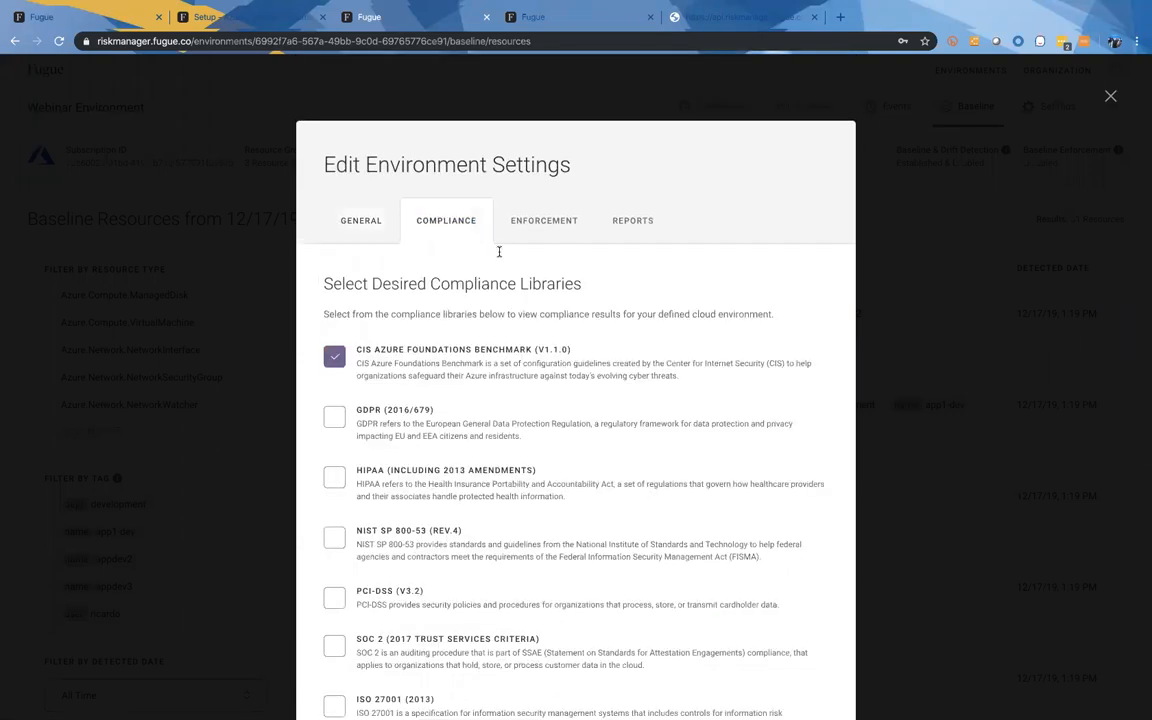
scroll(613, 486, "down", 2)
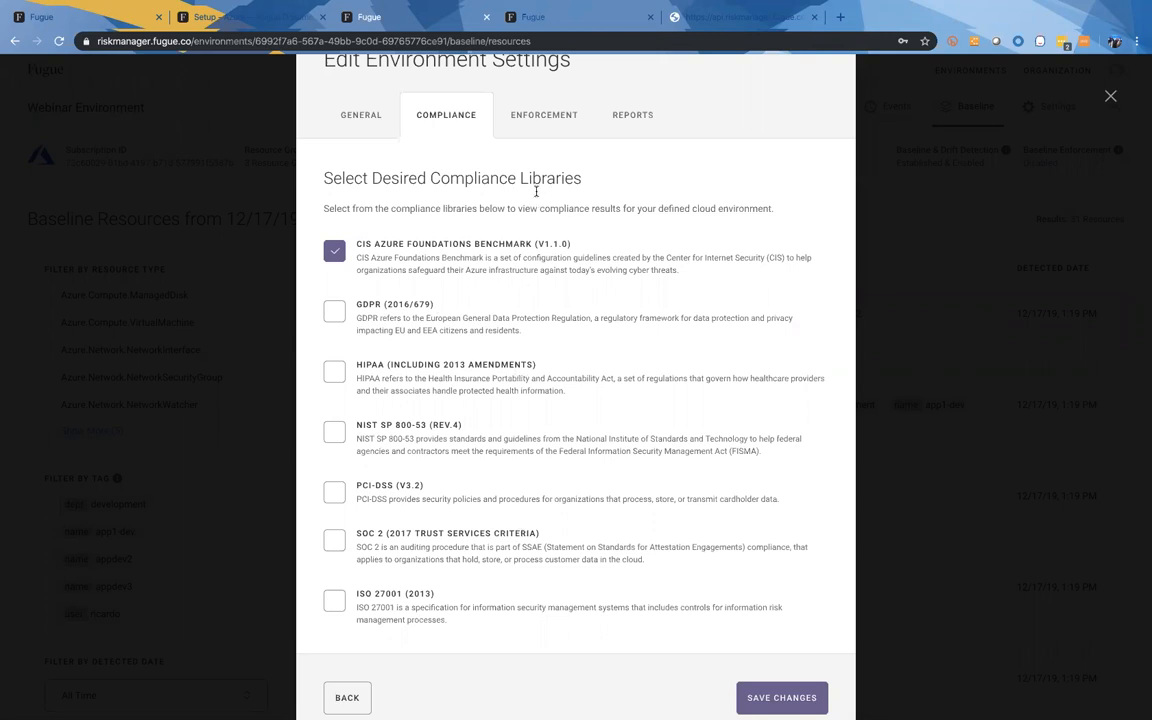
left_click(547, 114)
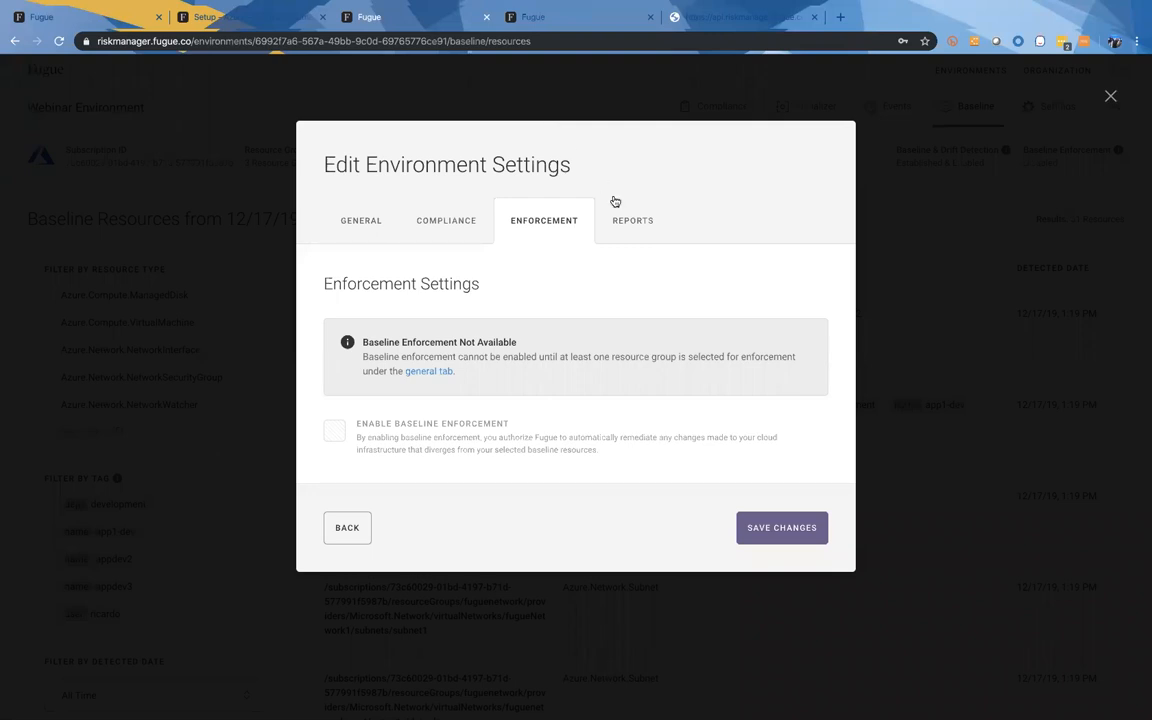
left_click(631, 222)
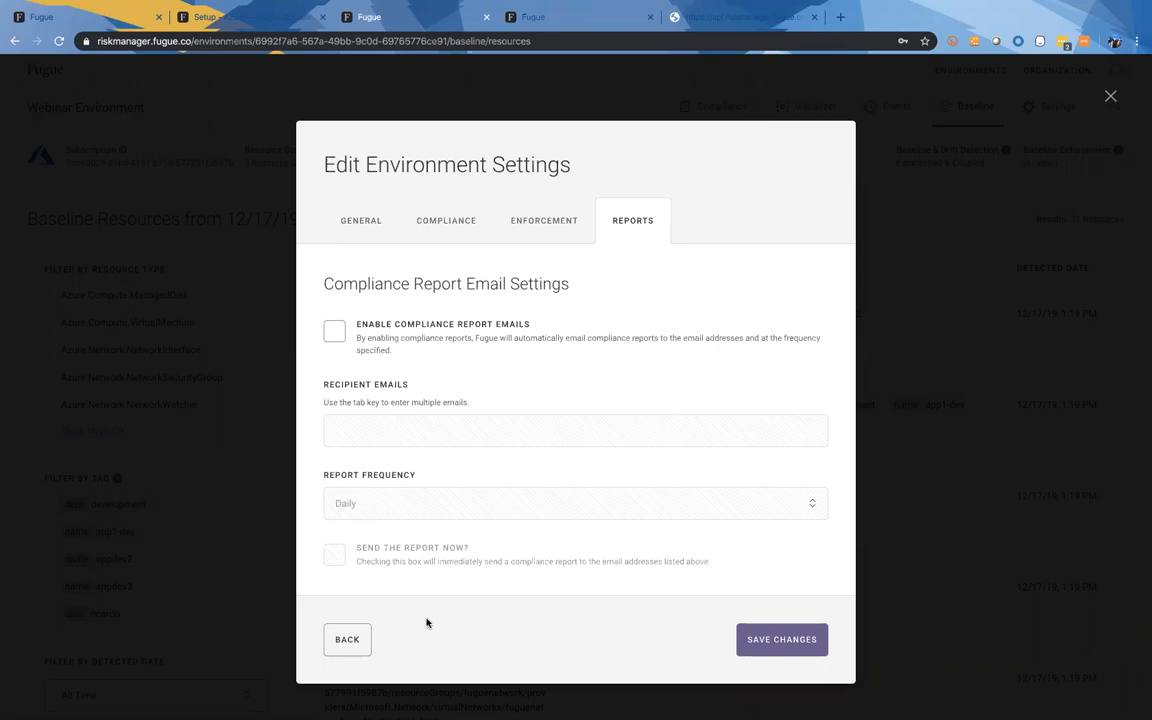
Leave the environment settings without saving, and switch to the presentation's agenda slide and back to the browser
left_click(346, 641)
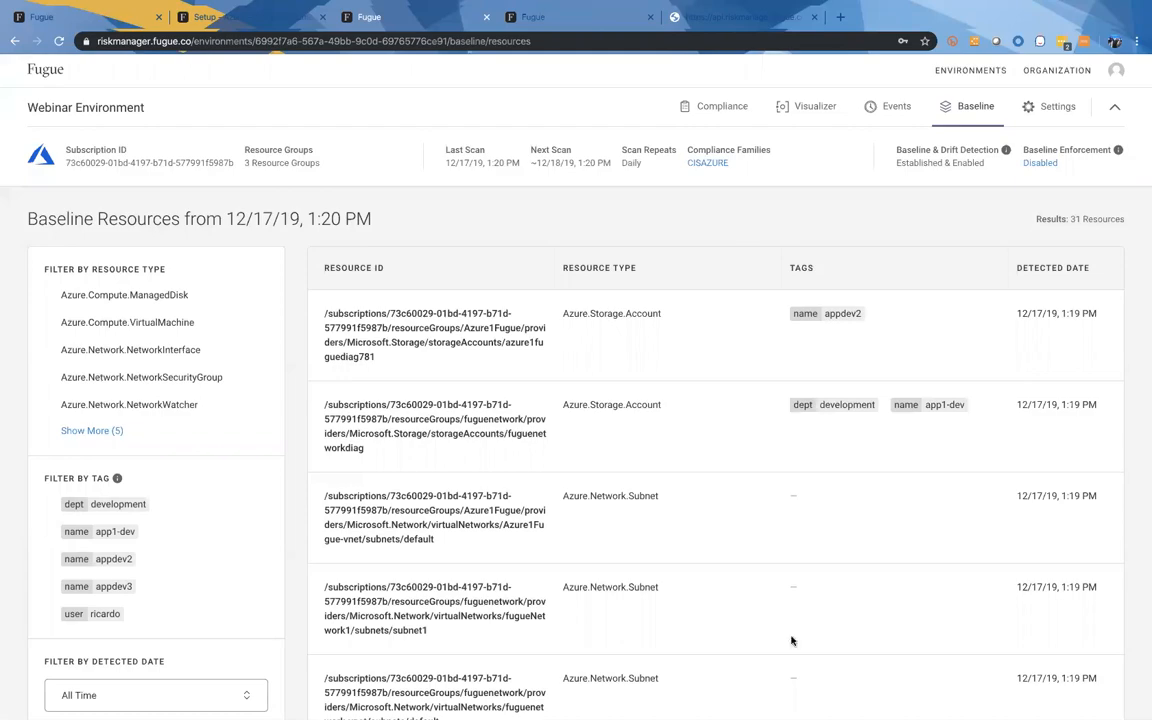
left_click(796, 688)
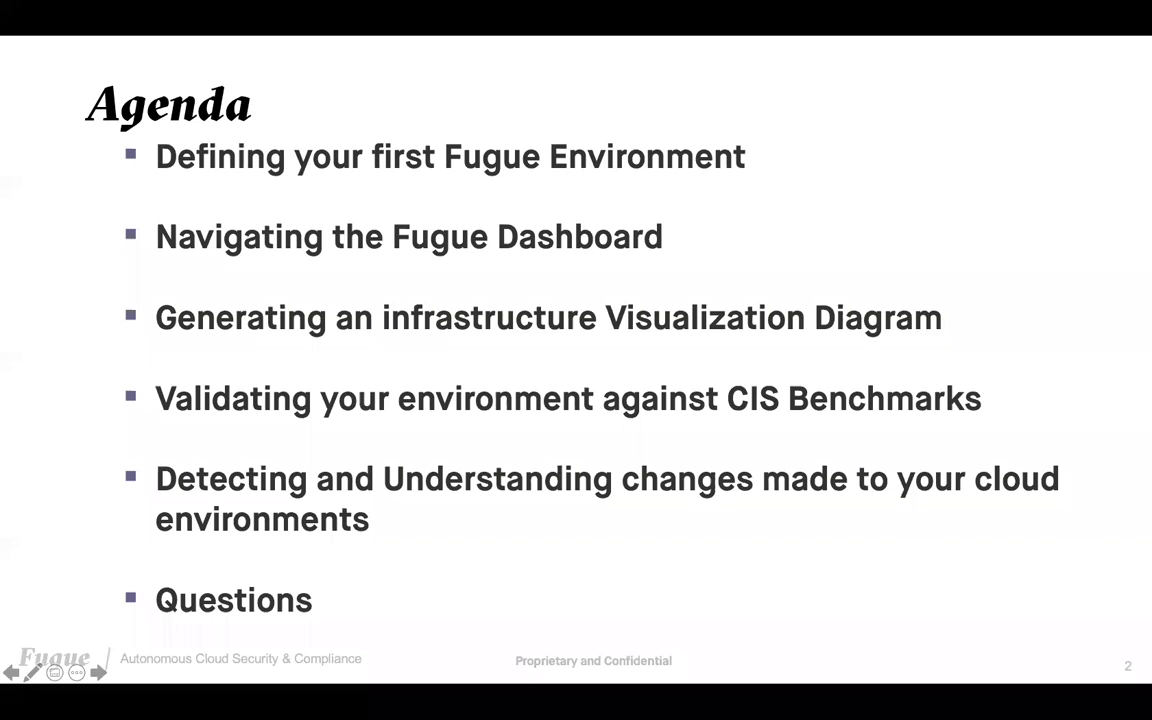
key("ctrl+Right")
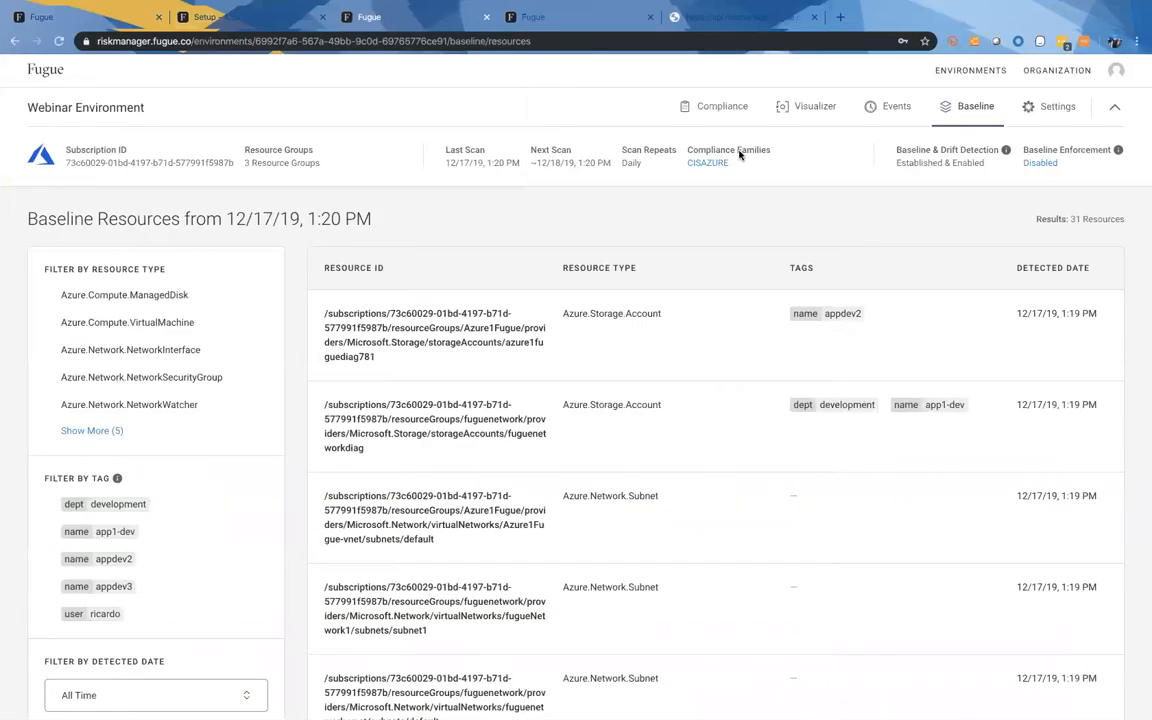
Open the Webinar environment's compliance results by rule, inspect the details of failed rule CISAZURE 7.3, and close them
left_click(735, 108)
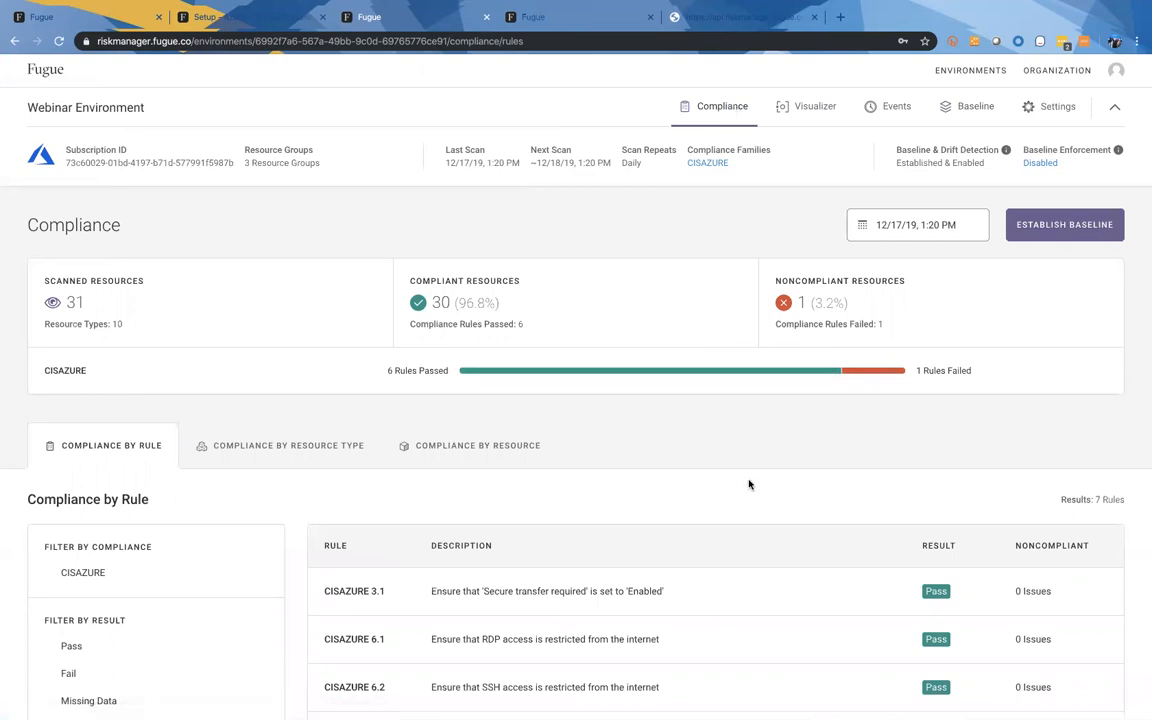
scroll(749, 485, "down", 2)
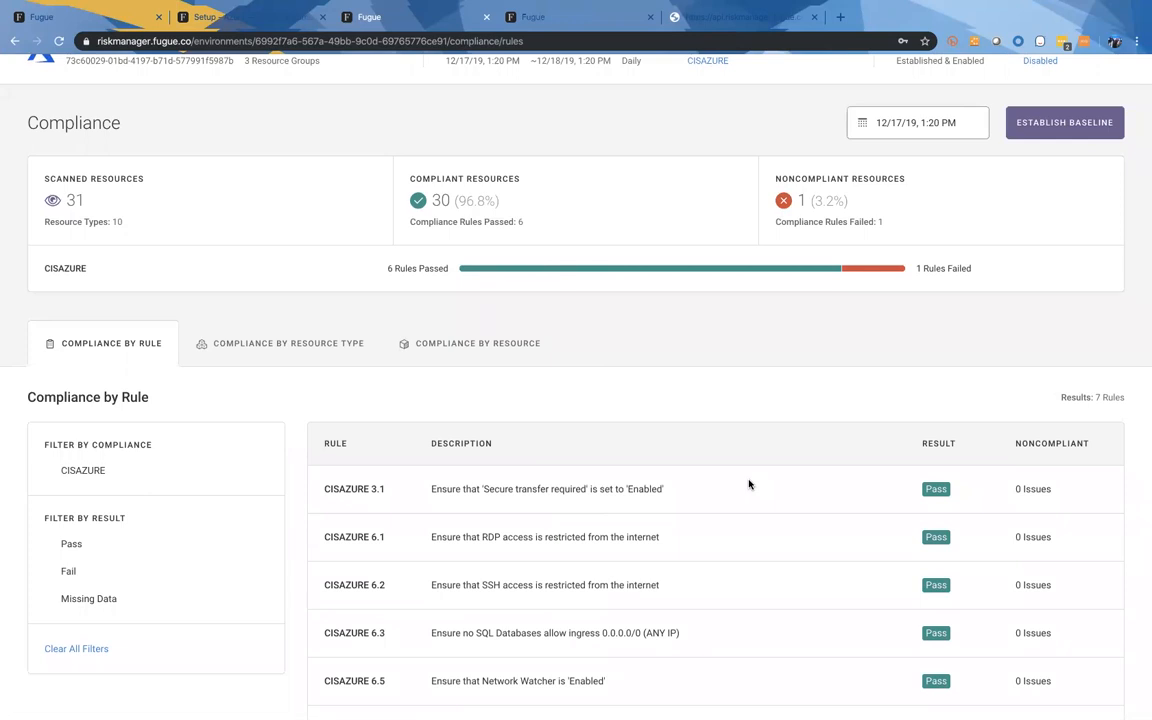
scroll(749, 485, "down", 4)
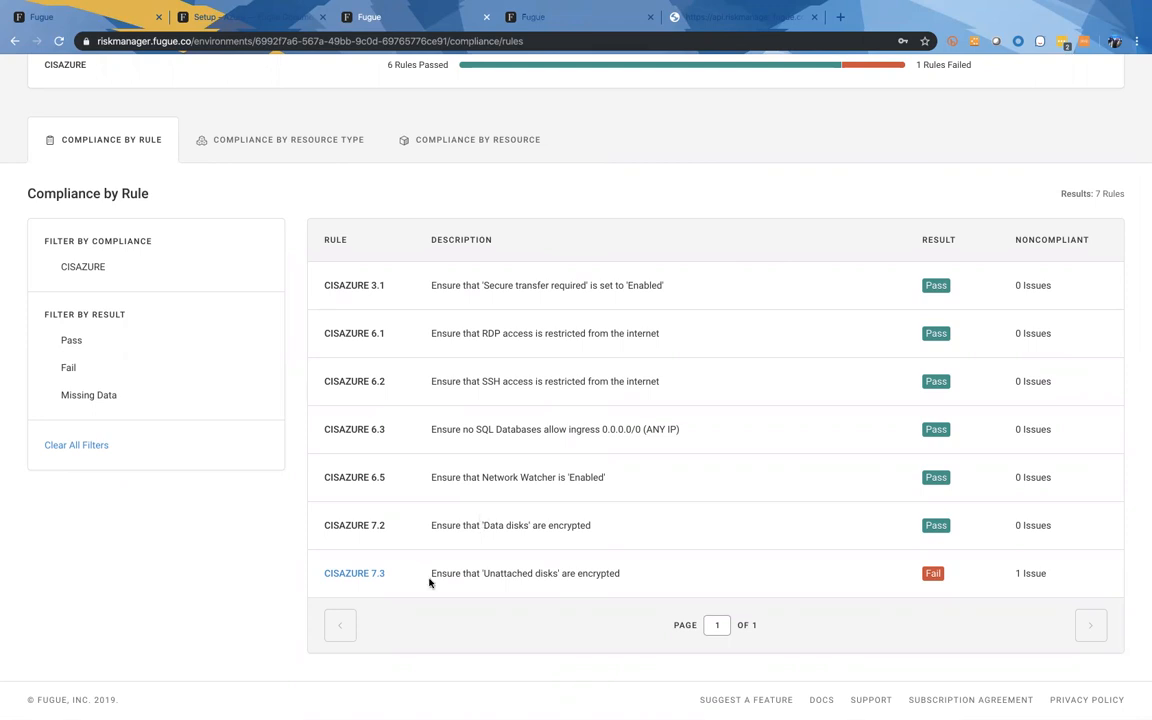
left_click(355, 573)
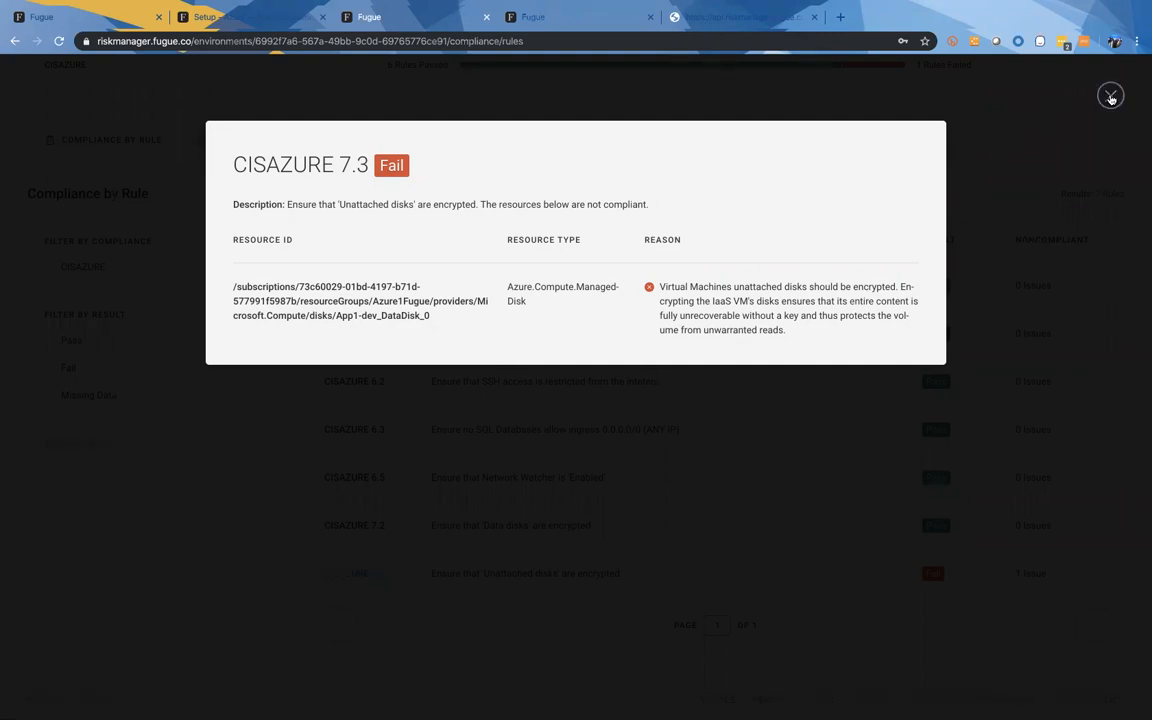
left_click(1110, 96)
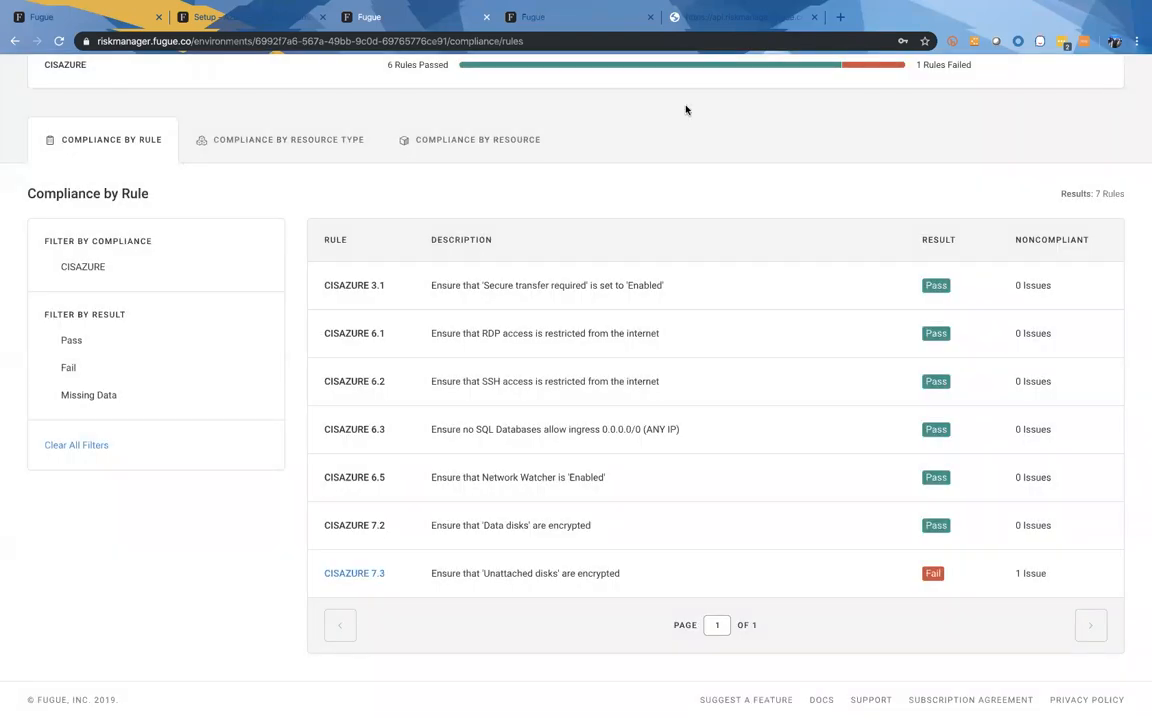
Review compliance by resource type, with the full list of resource type filters expanded
left_click(311, 159)
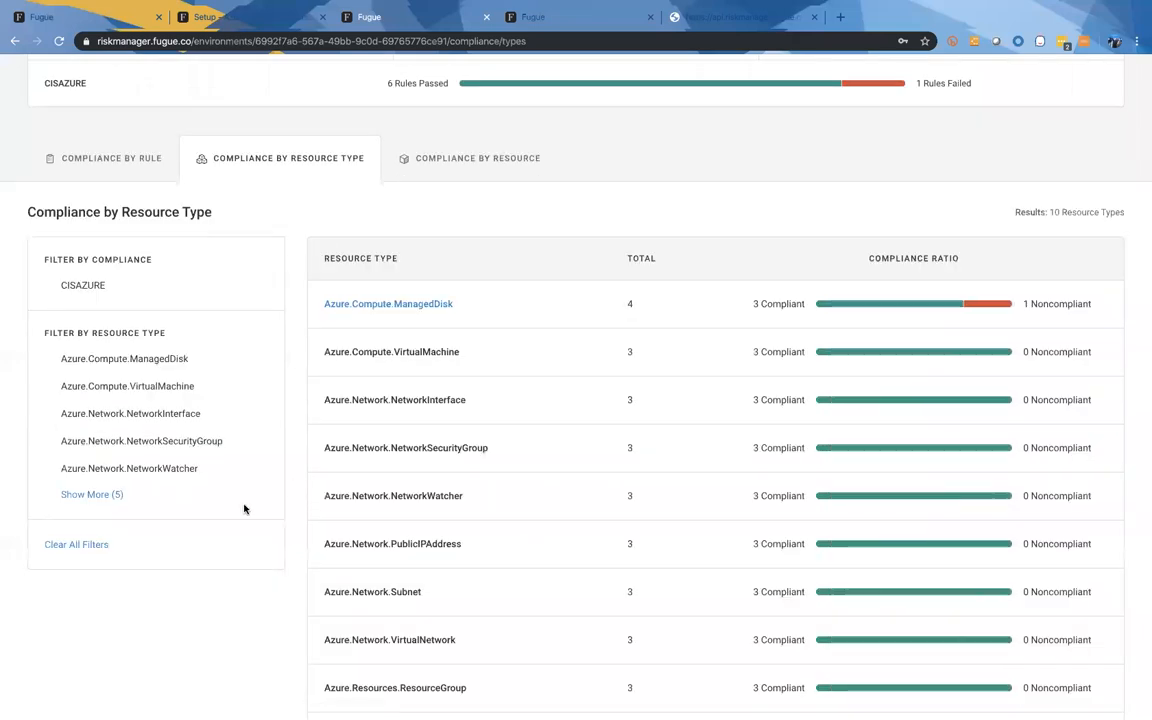
left_click(83, 499)
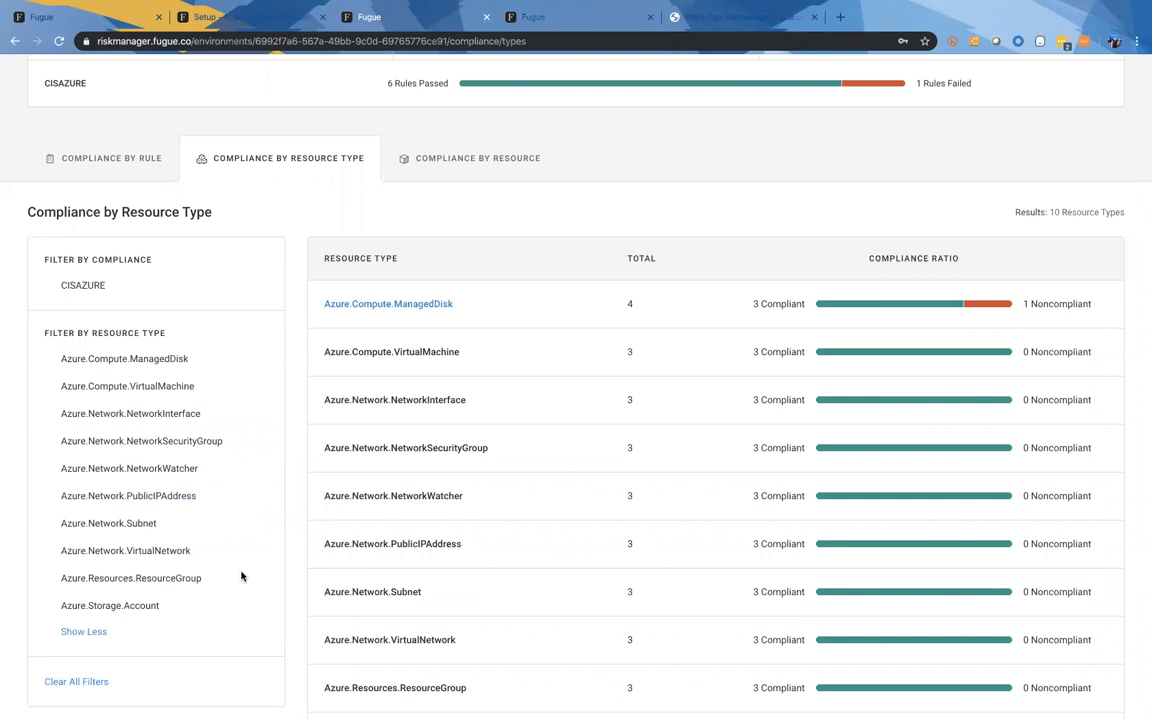
scroll(241, 576, "down", 1)
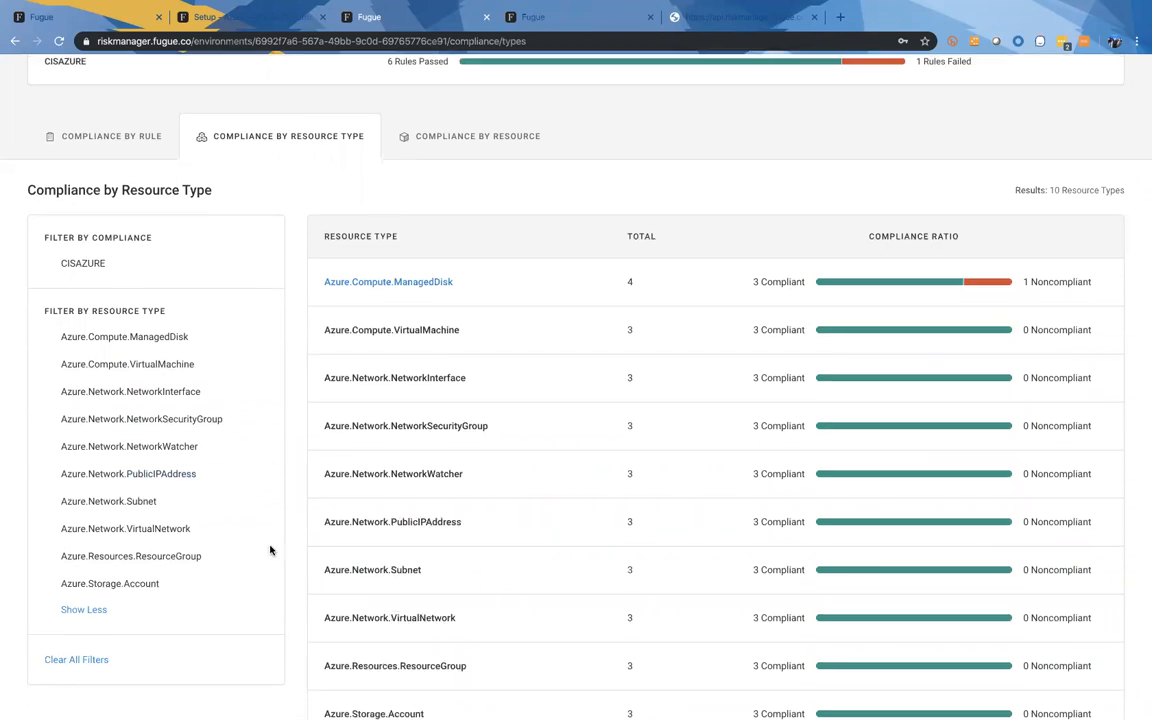
scroll(270, 549, "down", 3)
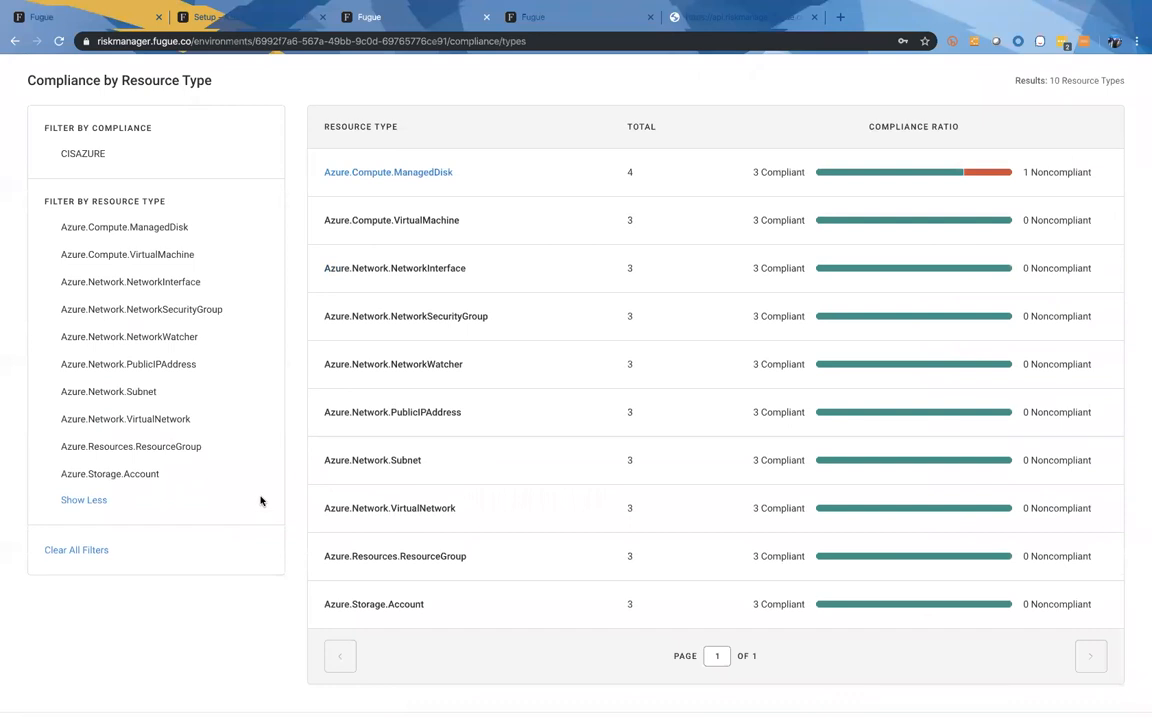
scroll(260, 500, "up", 3)
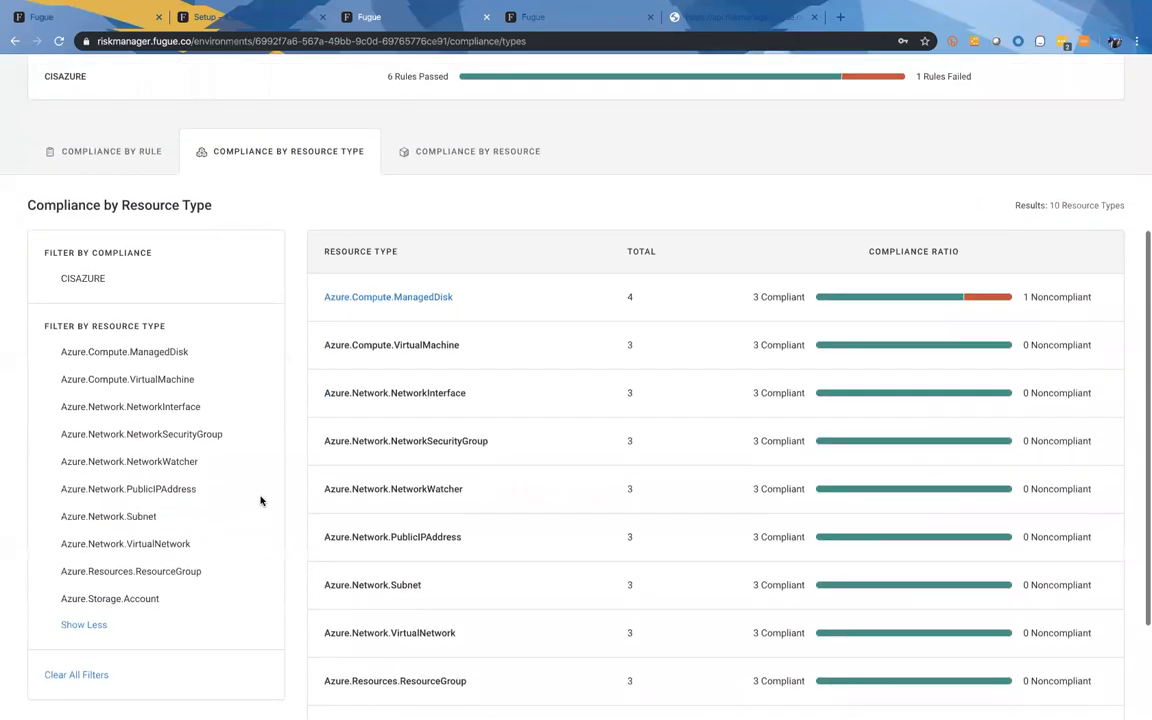
Review both pages of the compliance by resource results and return to the first page
left_click(494, 152)
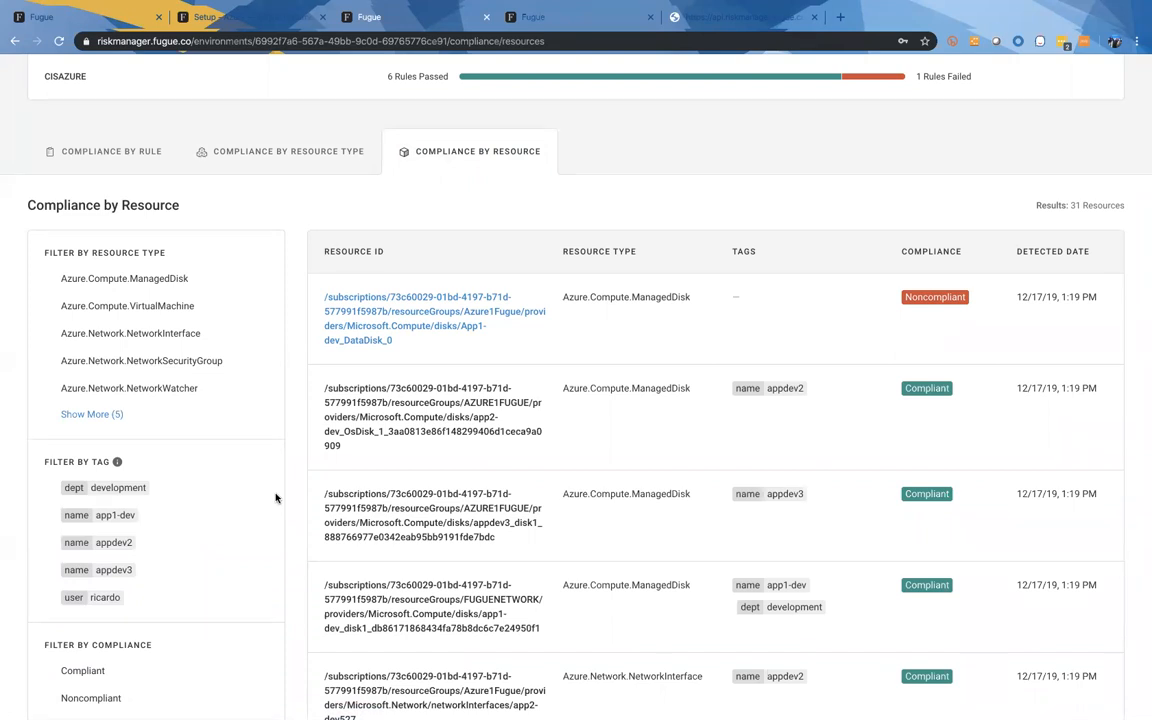
scroll(296, 617, "down", 3)
scroll(295, 619, "down", 5)
scroll(295, 619, "down", 6)
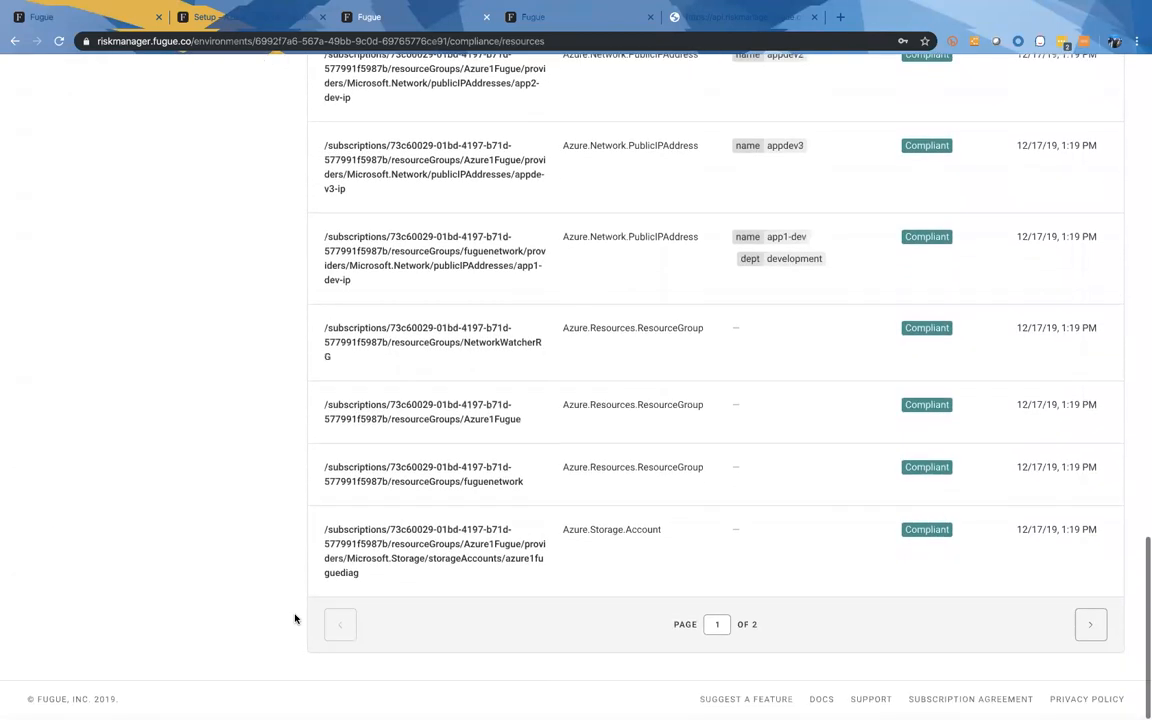
left_click(1087, 627)
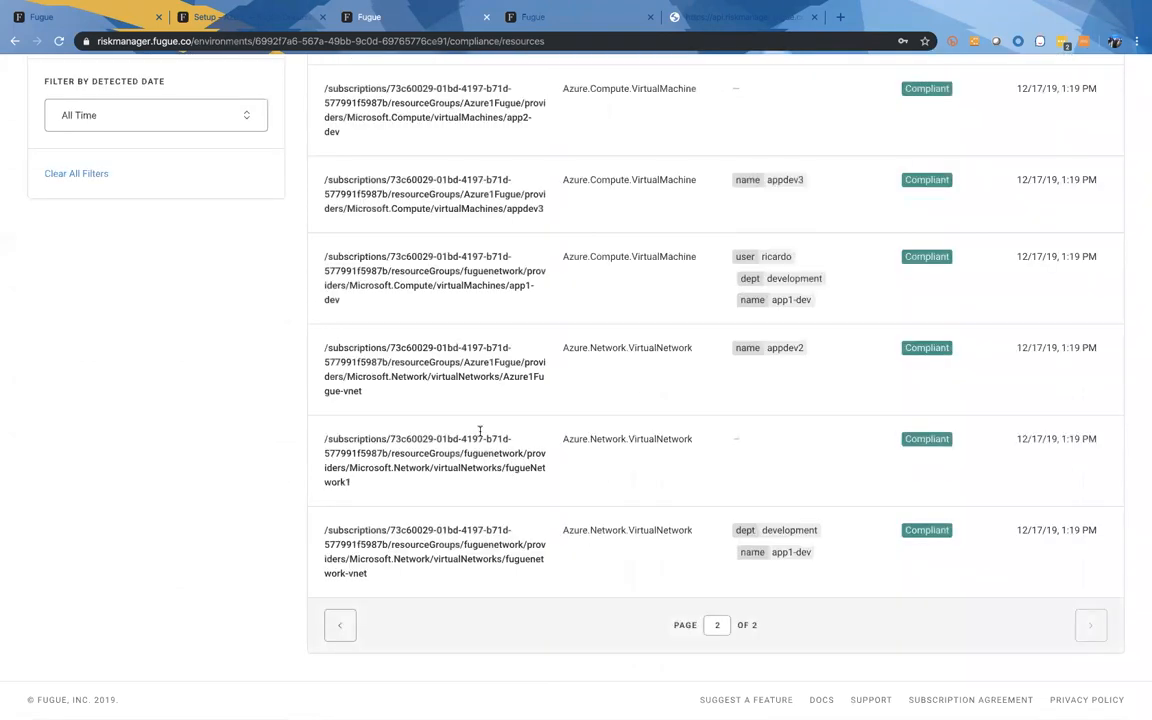
scroll(386, 378, "up", 4)
scroll(347, 368, "up", 4)
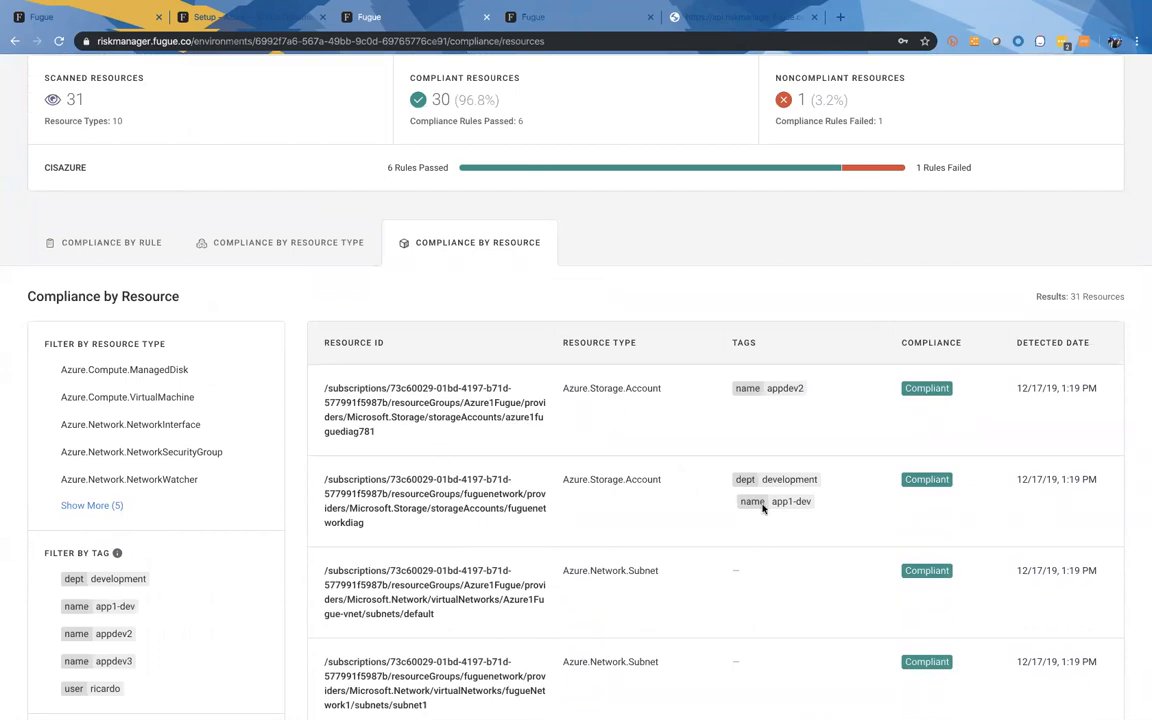
scroll(762, 508, "down", 8)
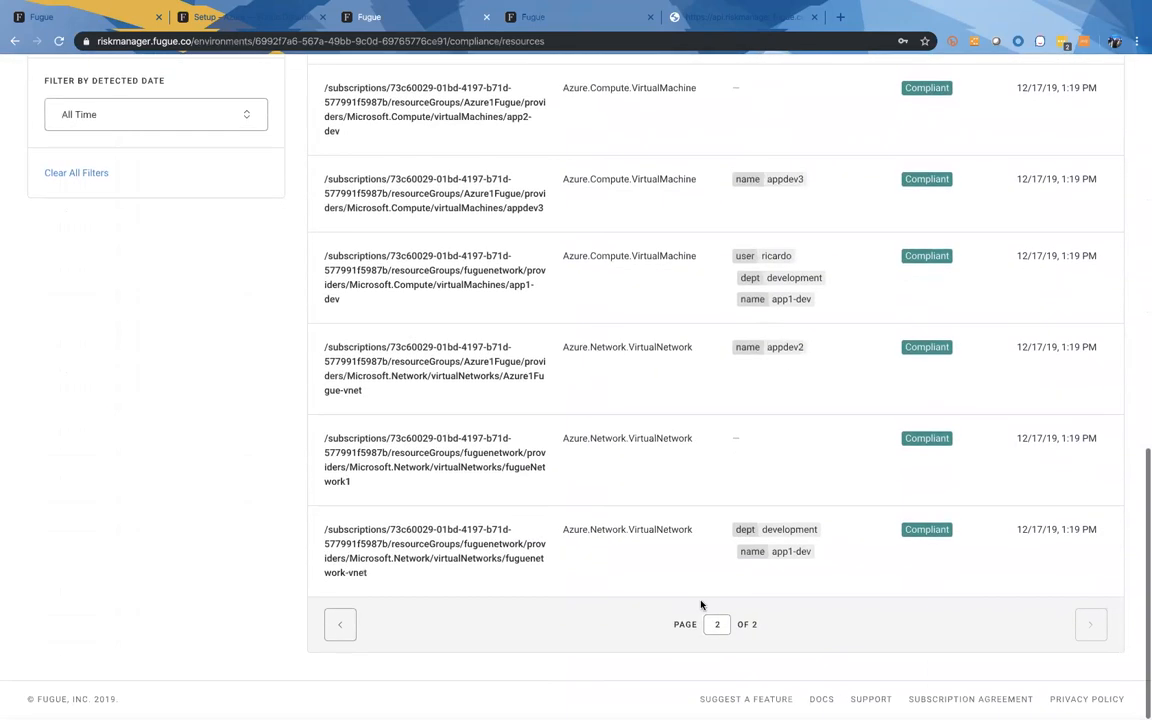
left_click(339, 624)
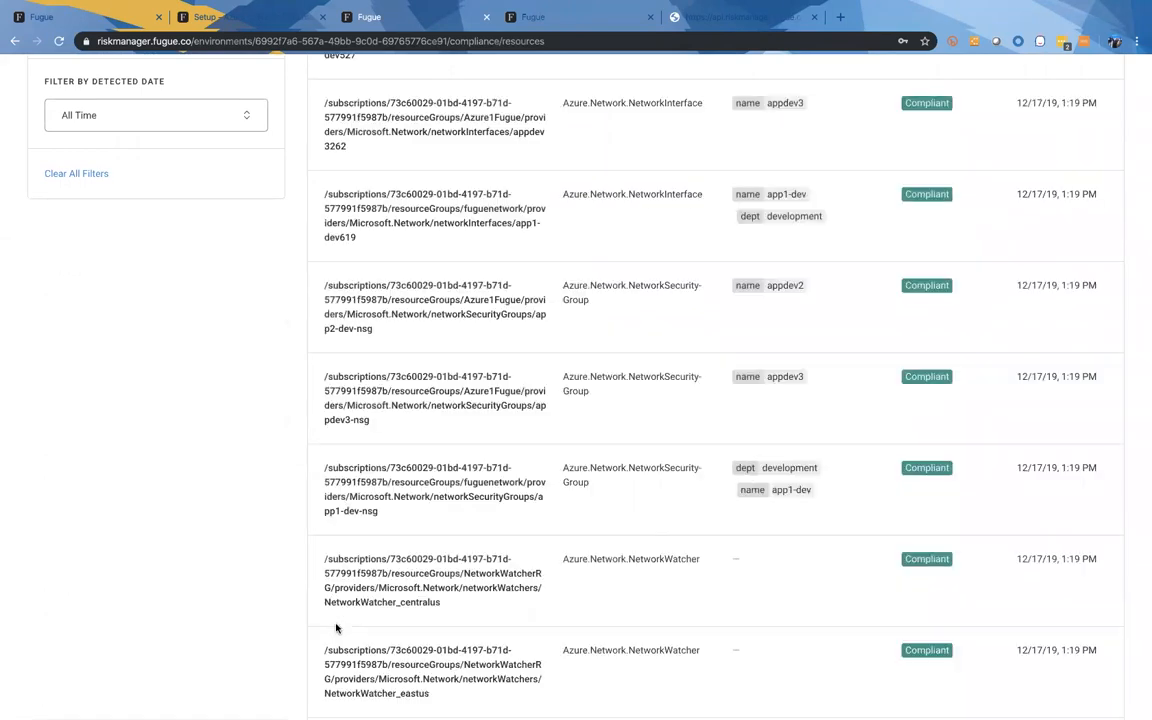
Check the detected date filter options without changing the filter, and return to the compliance by rule results
scroll(634, 436, "up", 2)
scroll(634, 436, "up", 4)
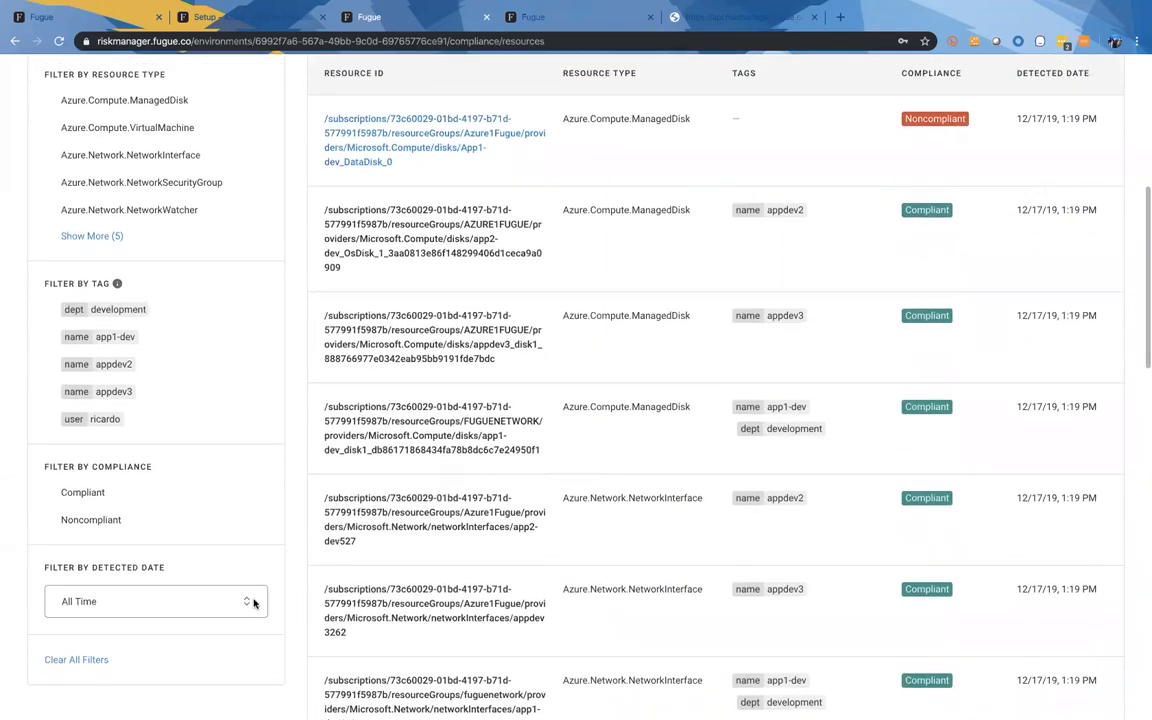
left_click(254, 603)
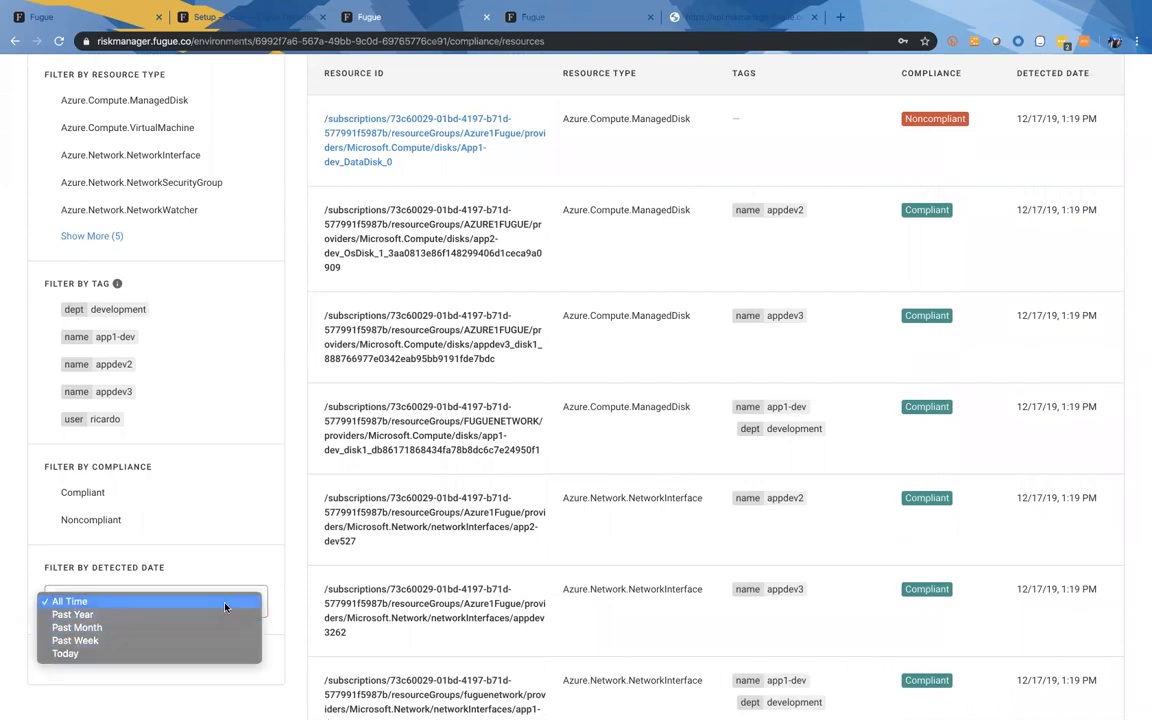
left_click(256, 415)
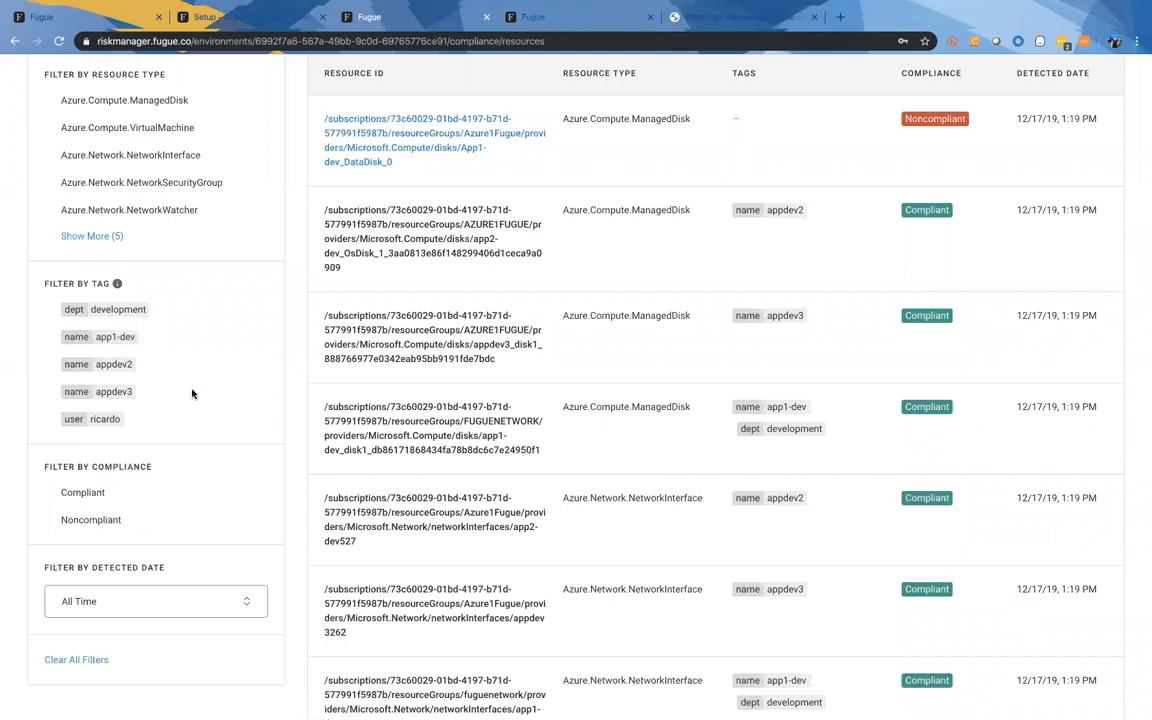
scroll(192, 393, "up", 3)
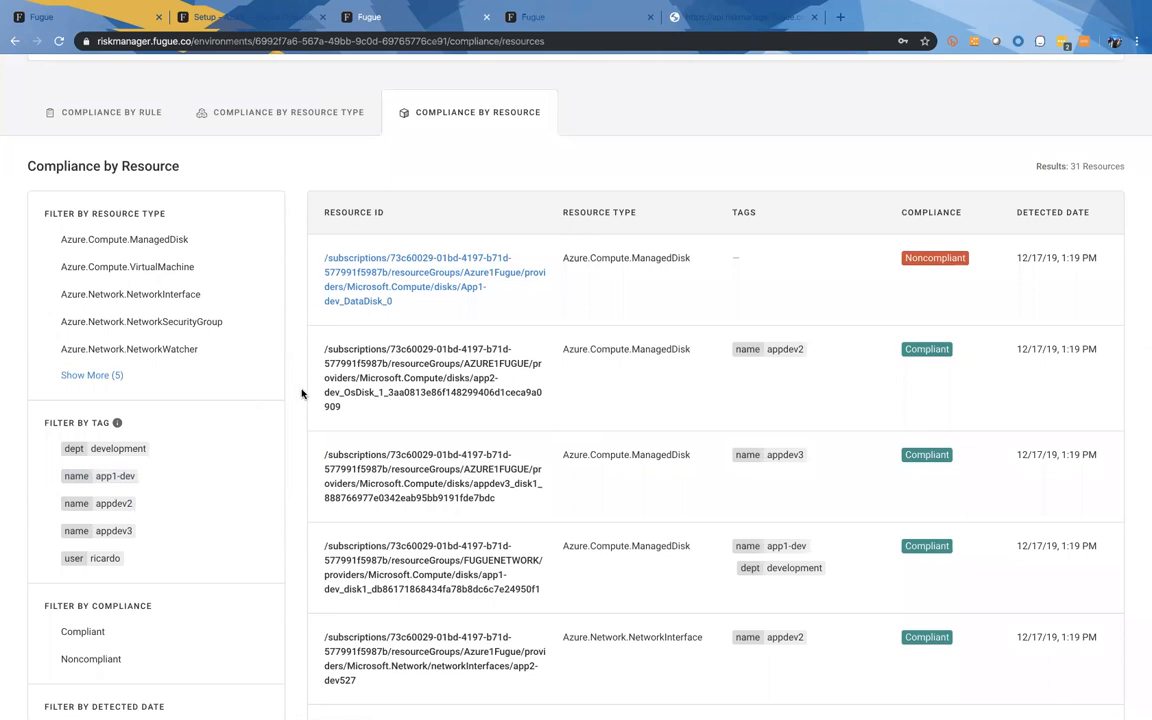
left_click(104, 111)
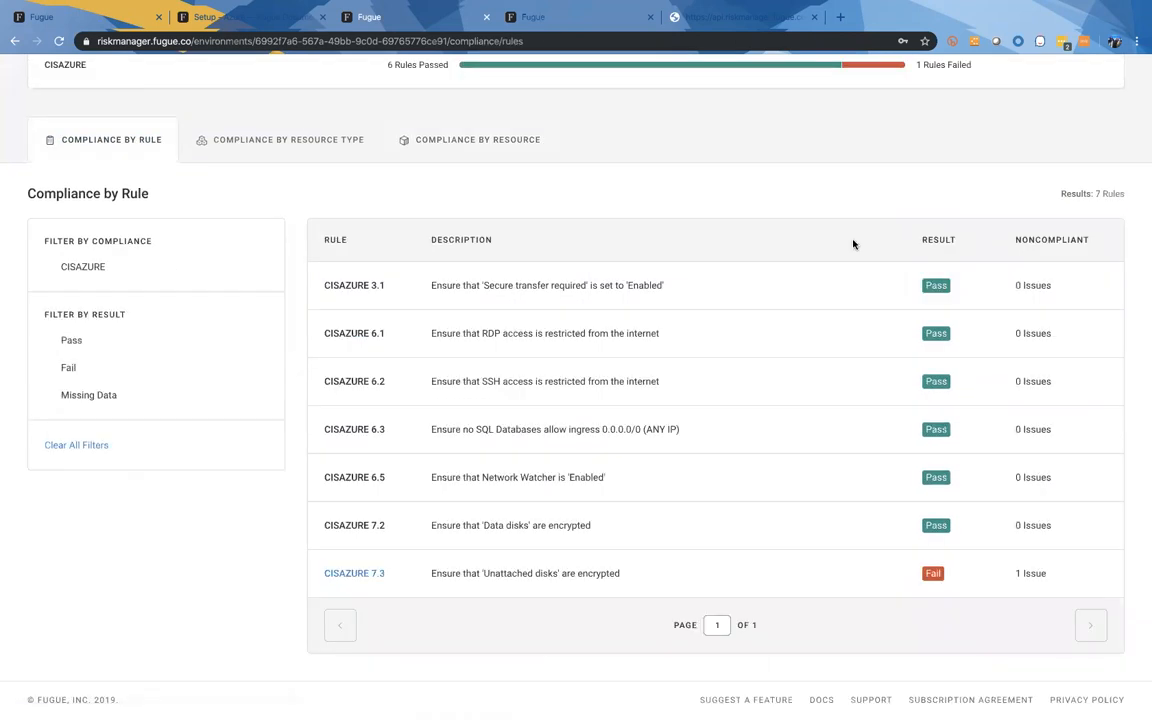
scroll(853, 250, "up", 5)
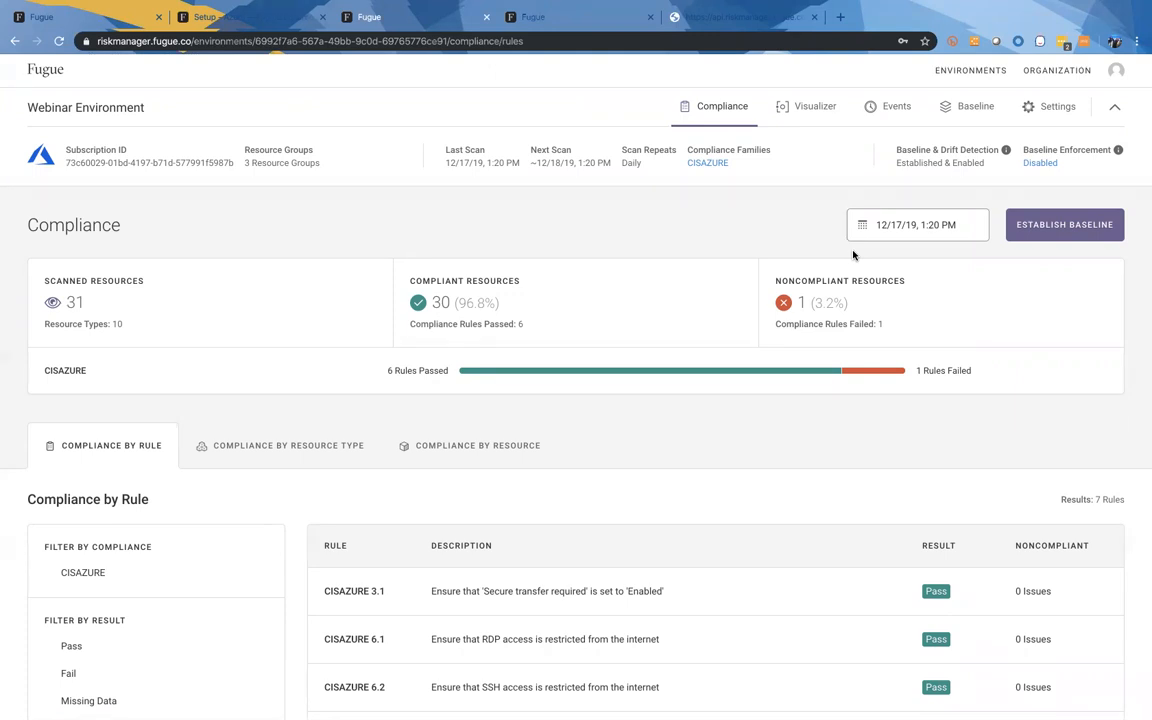
Open the account overview and follow its link to the Fugue Developer plan
left_click(1116, 71)
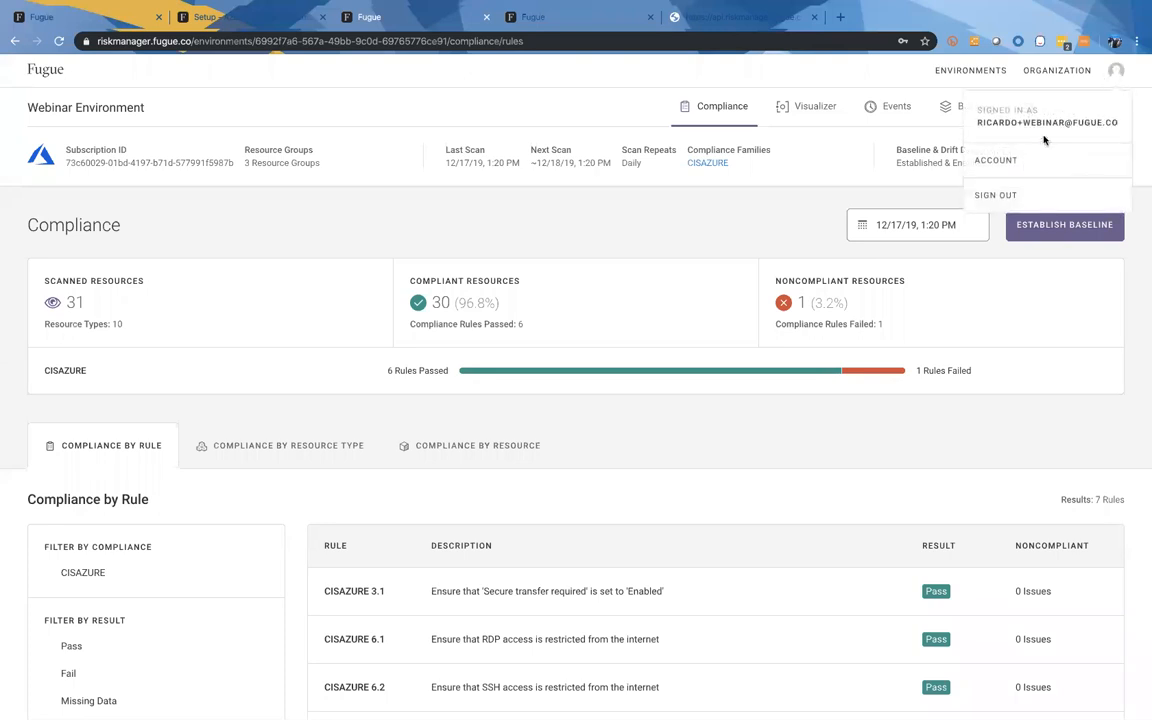
left_click(998, 160)
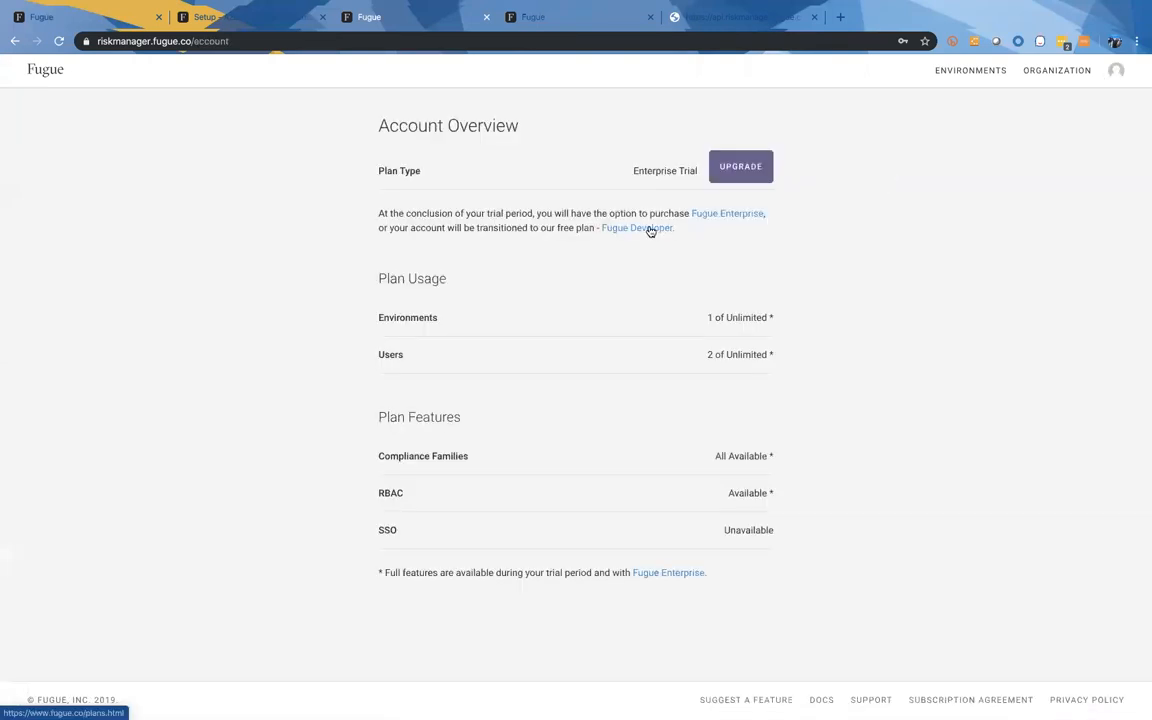
left_click(650, 229)
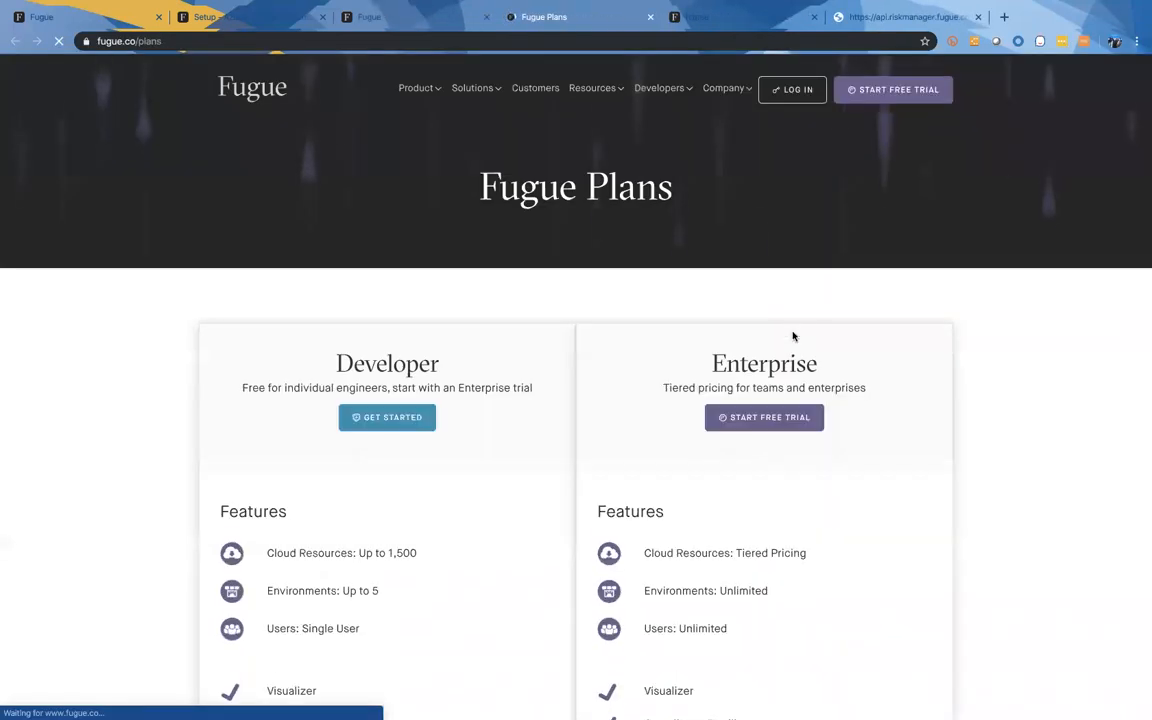
Compare the features of the Developer and Enterprise plans, including their compliance families and access control options
scroll(1071, 431, "down", 2)
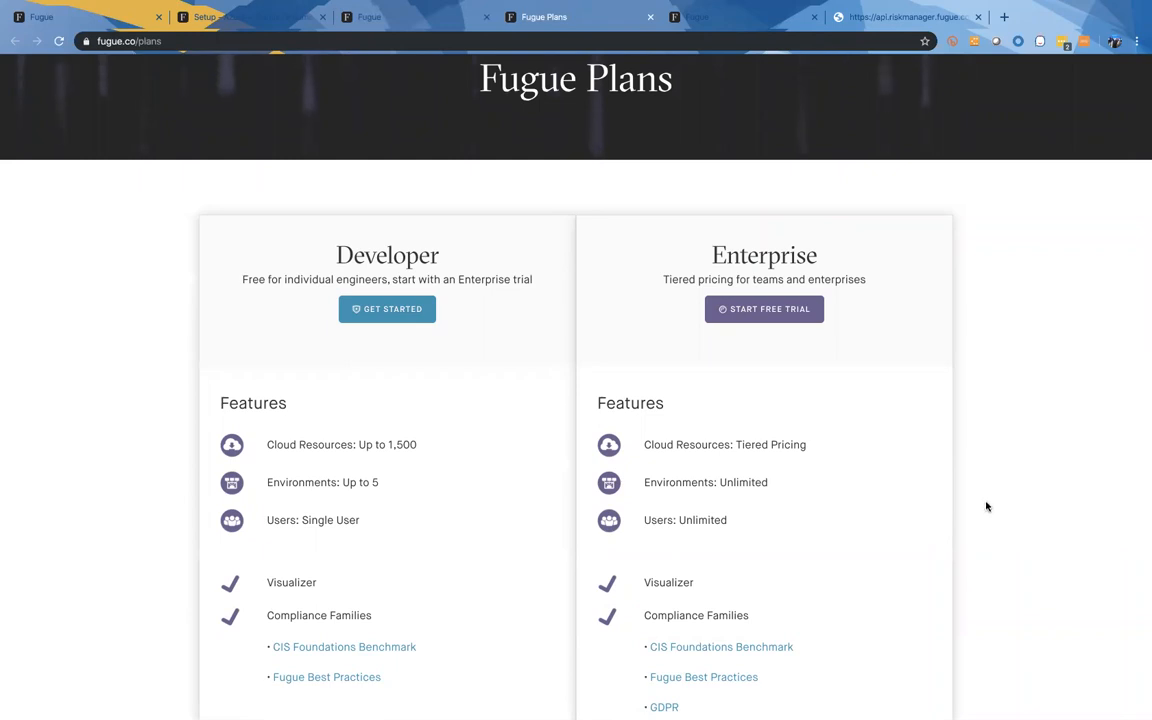
scroll(1021, 564, "down", 2)
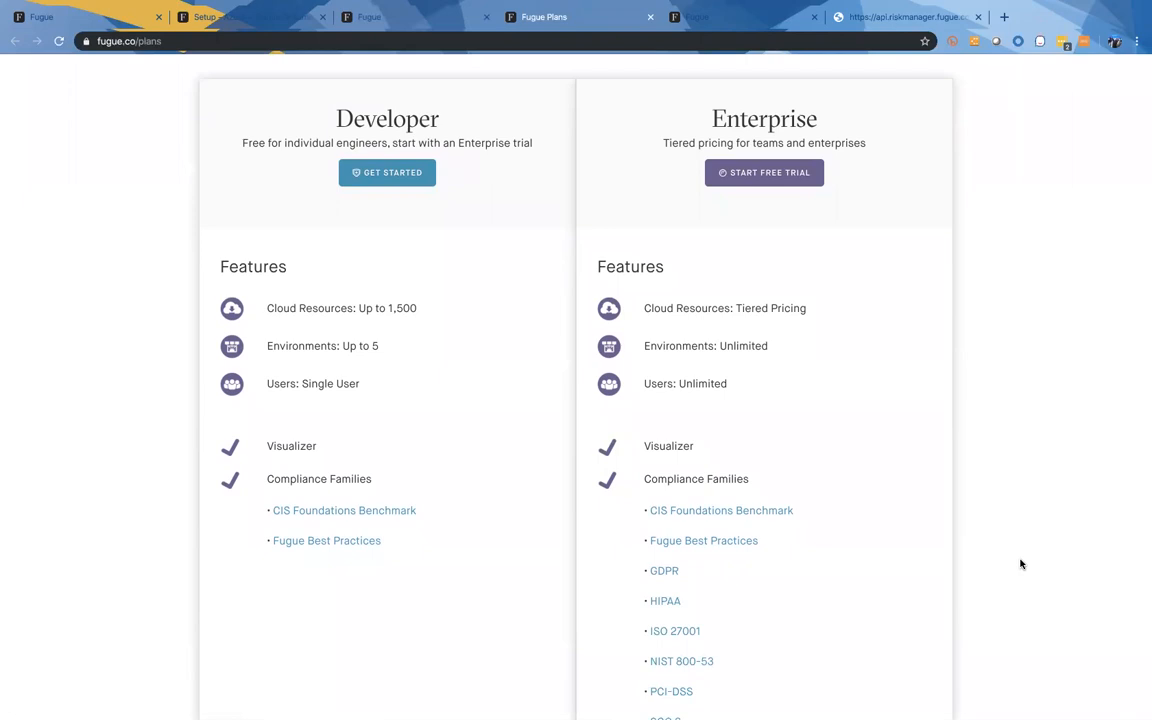
right_click(970, 392)
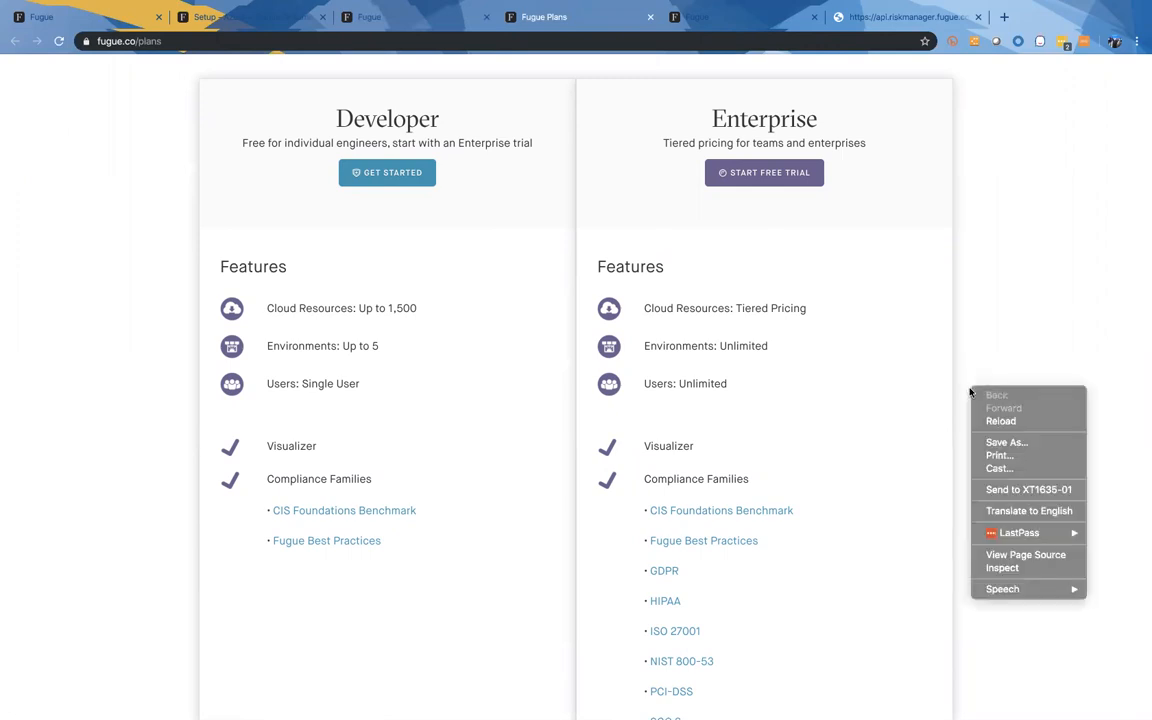
left_click(909, 400)
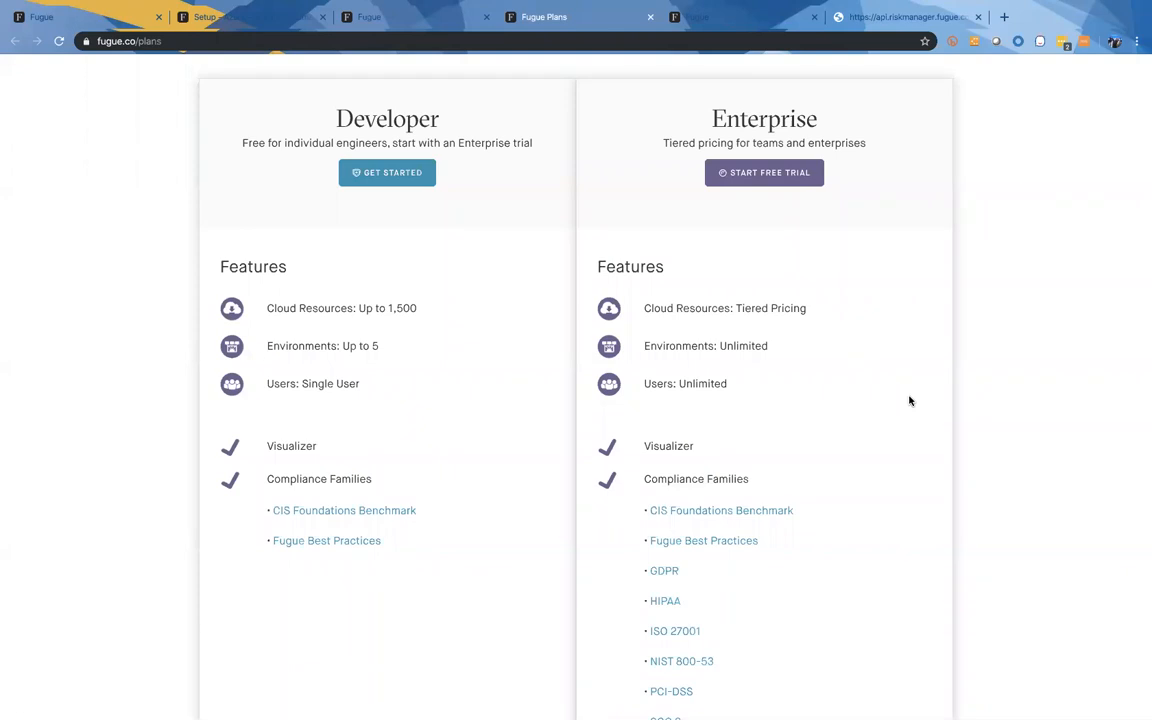
scroll(909, 400, "down", 2)
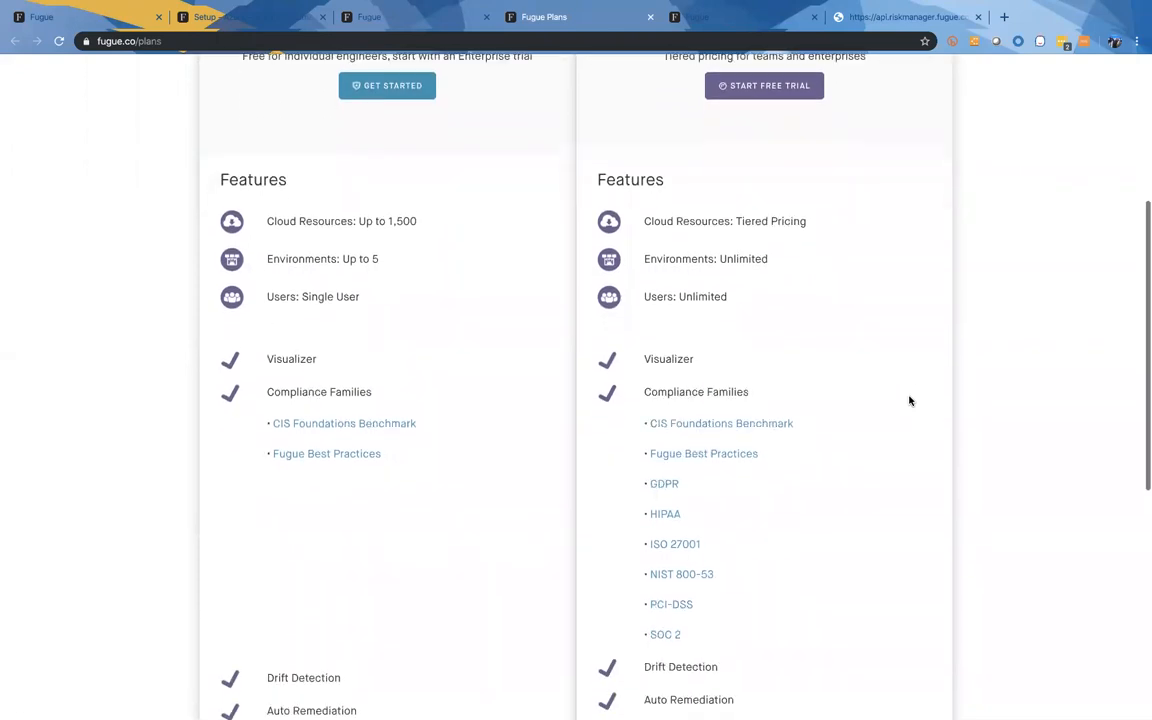
scroll(909, 400, "down", 1)
scroll(906, 398, "down", 1)
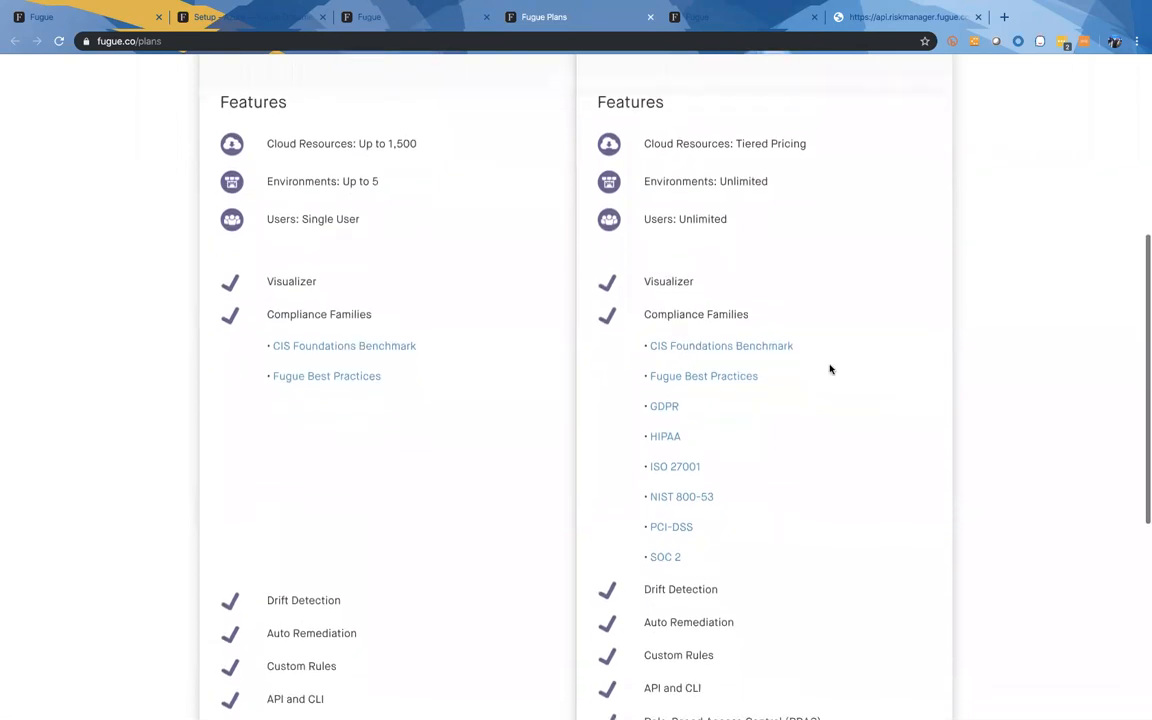
scroll(856, 545, "down", 3)
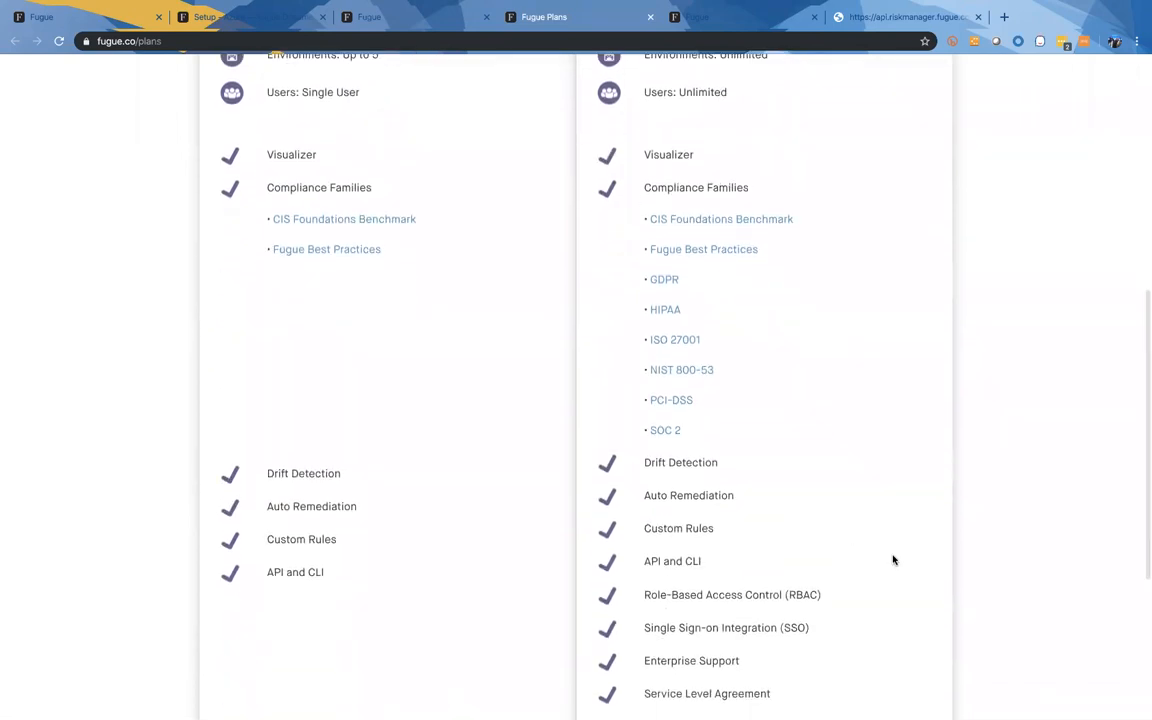
Review the rest of the plan feature lists down to the Service Level Agreement, and return to the Developer and Enterprise plan headings
scroll(894, 560, "down", 4)
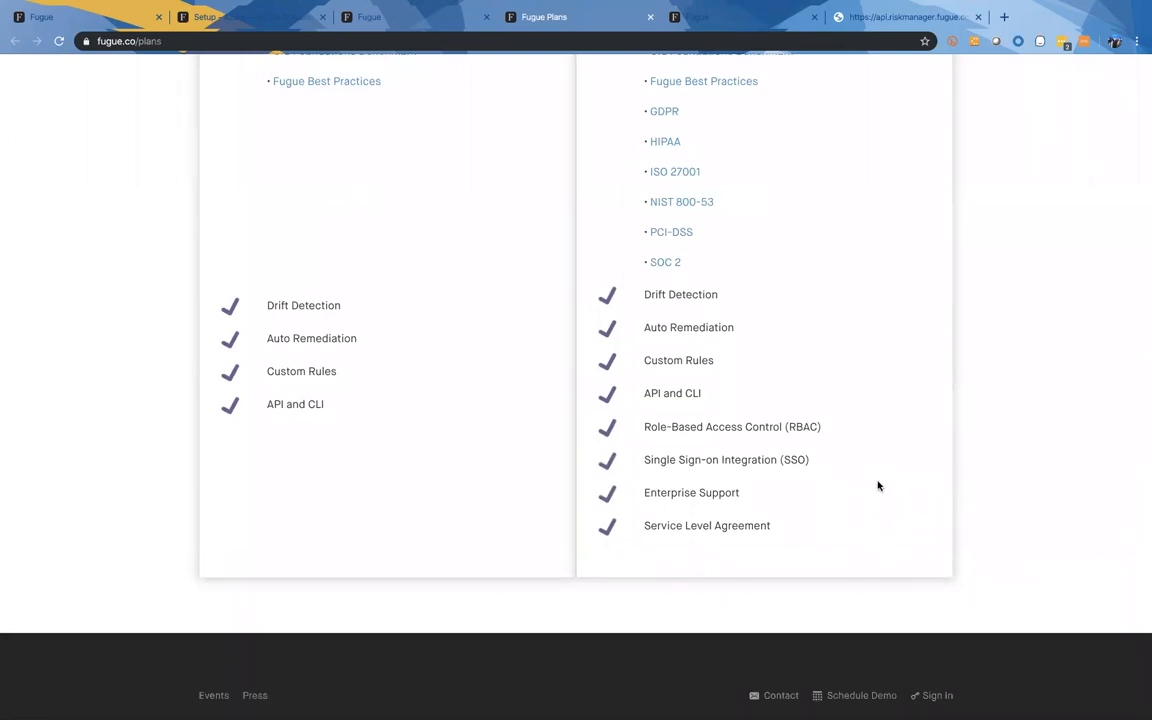
scroll(878, 486, "up", 5)
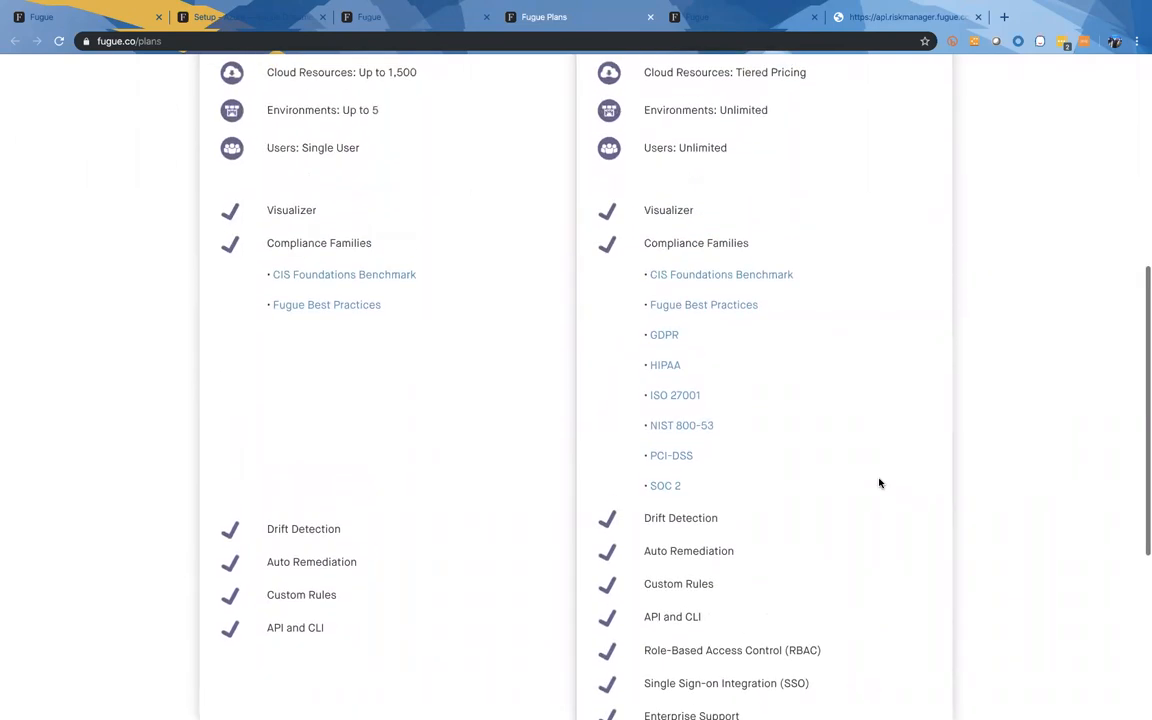
scroll(457, 475, "up", 2)
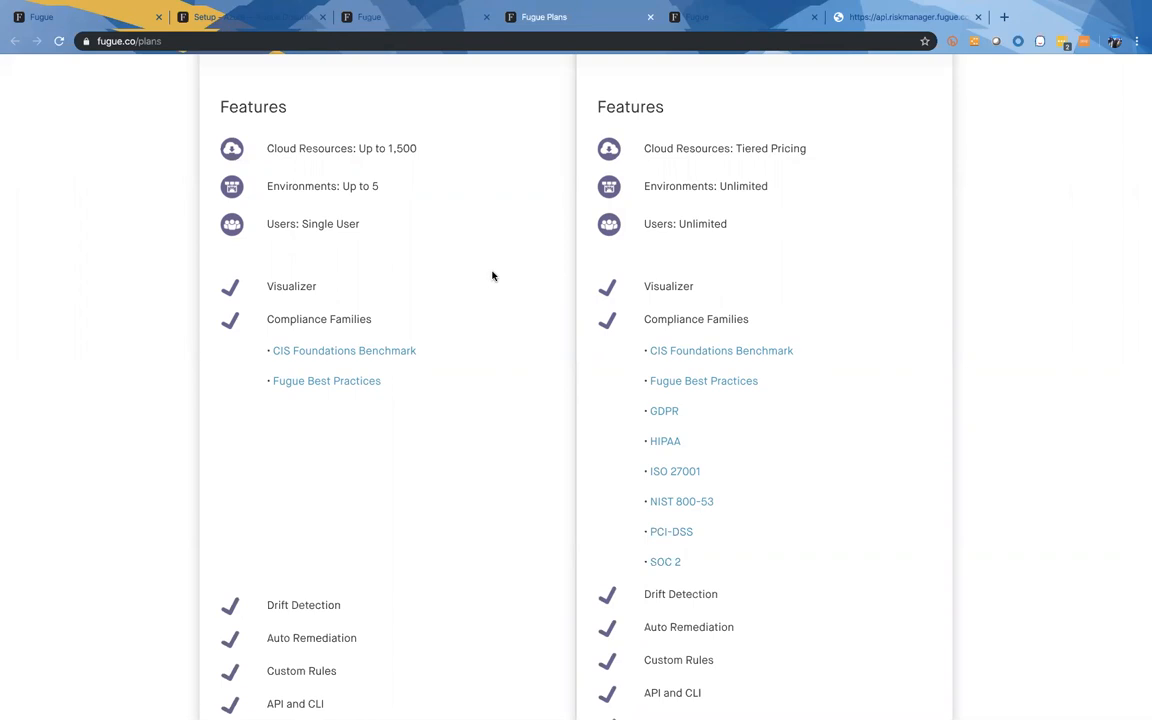
scroll(492, 276, "up", 5)
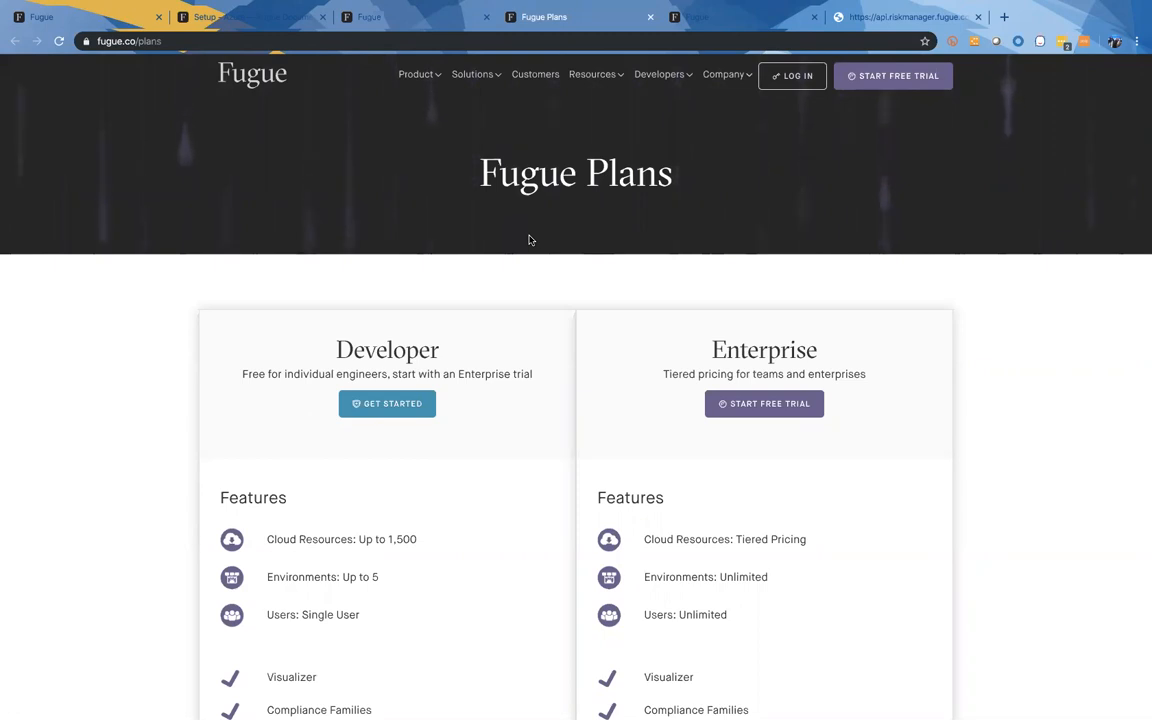
scroll(530, 240, "down", 1)
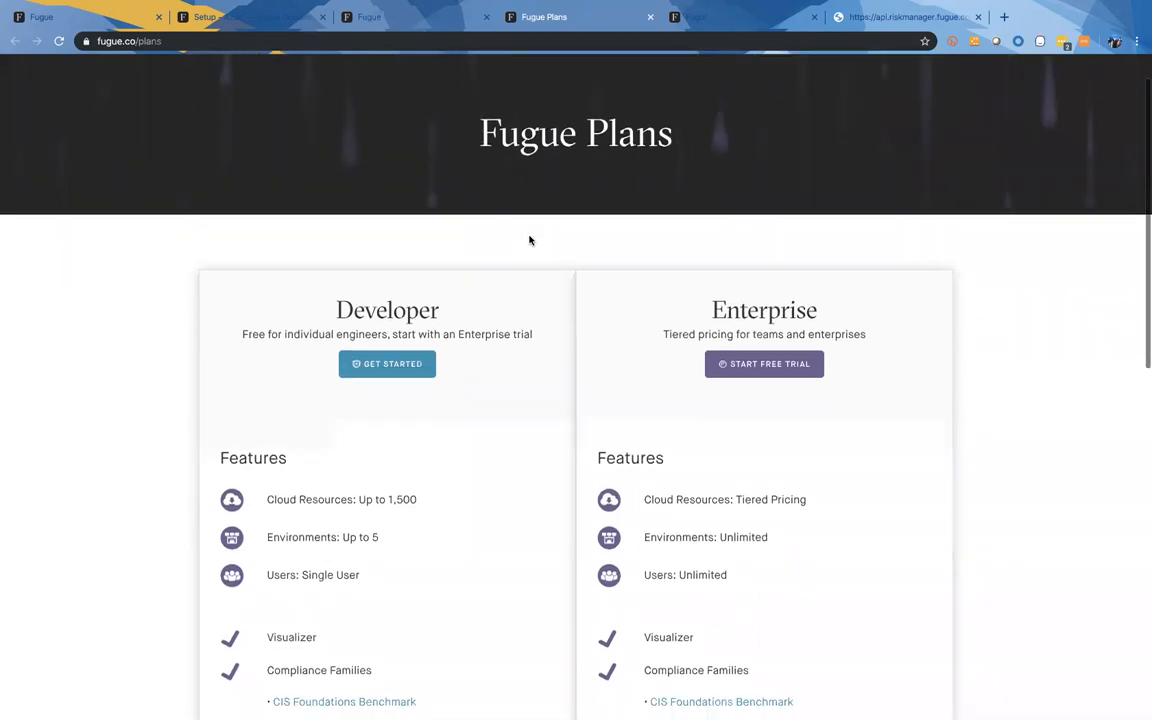
scroll(530, 240, "down", 1)
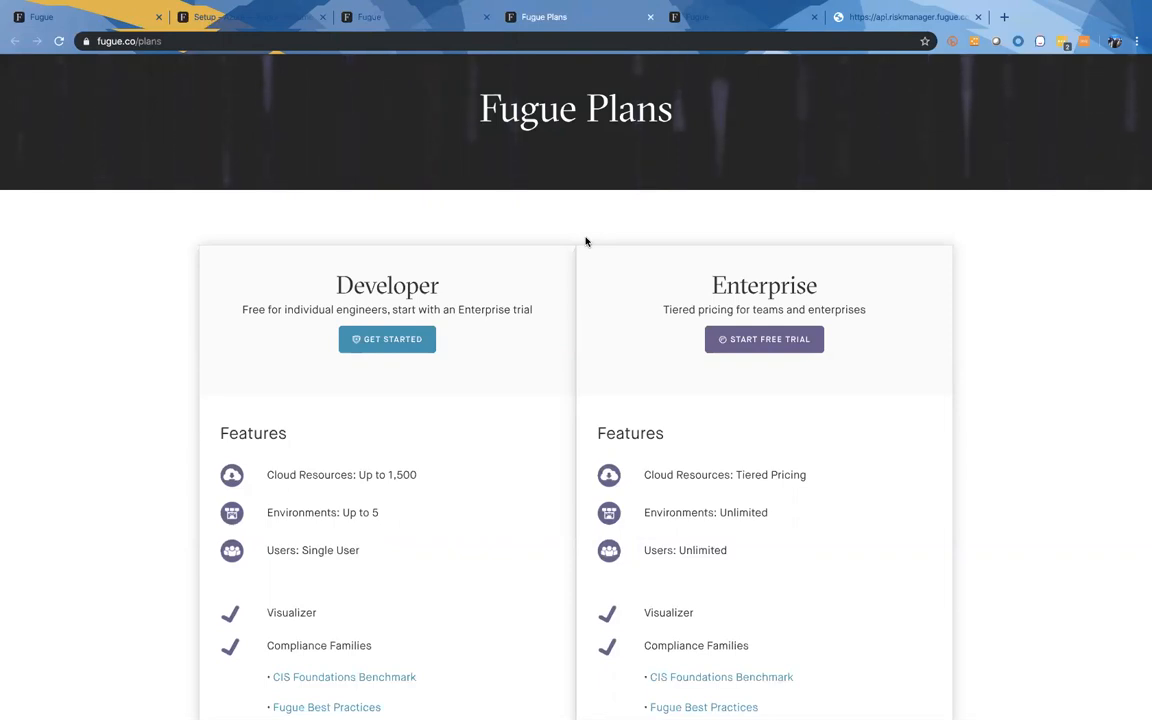
Switch from the plans page to the Zoom meeting
mouse_move(380, 712)
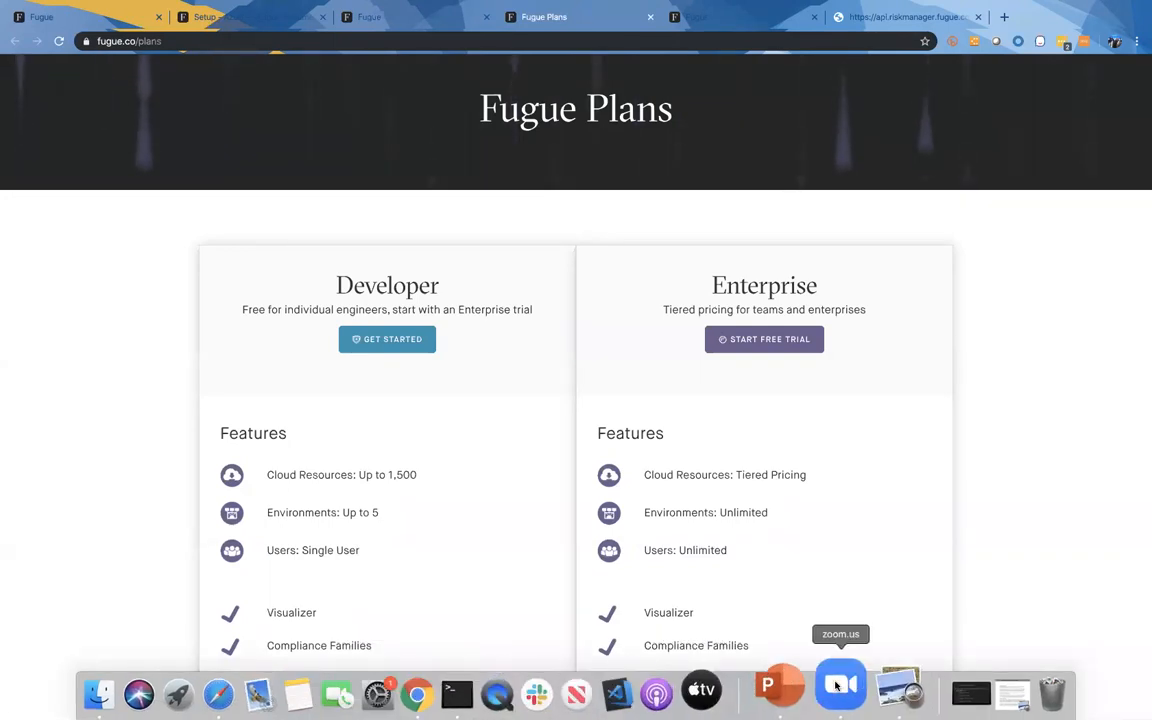
left_click(838, 685)
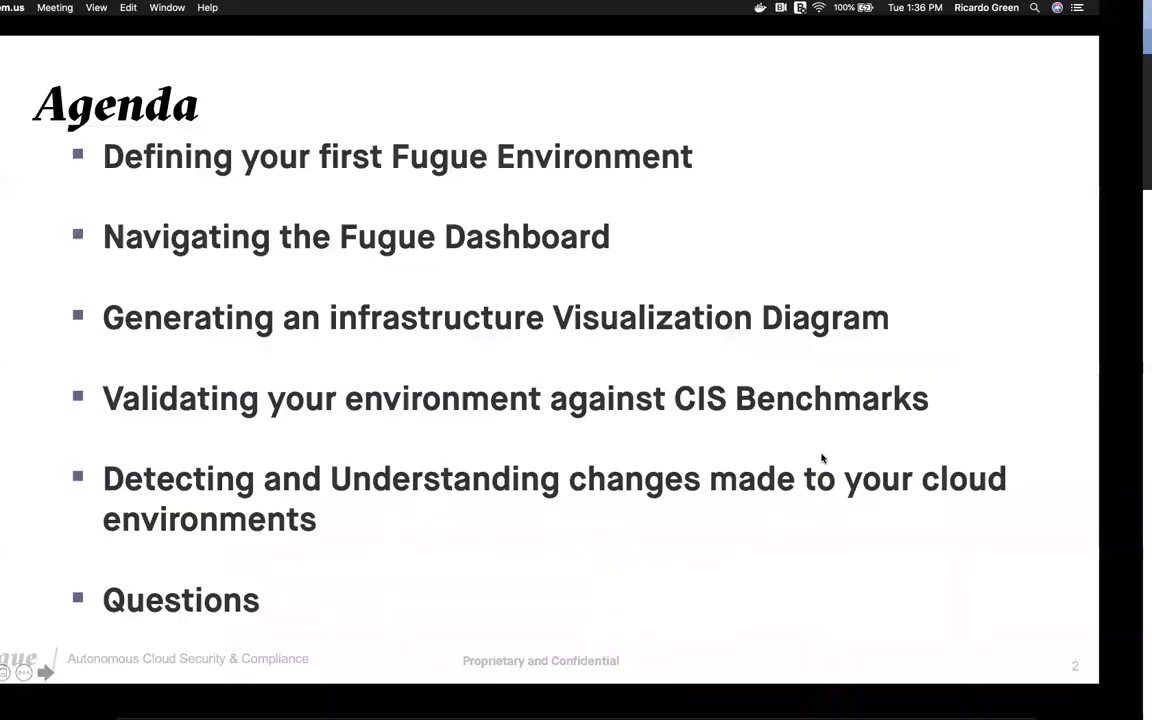